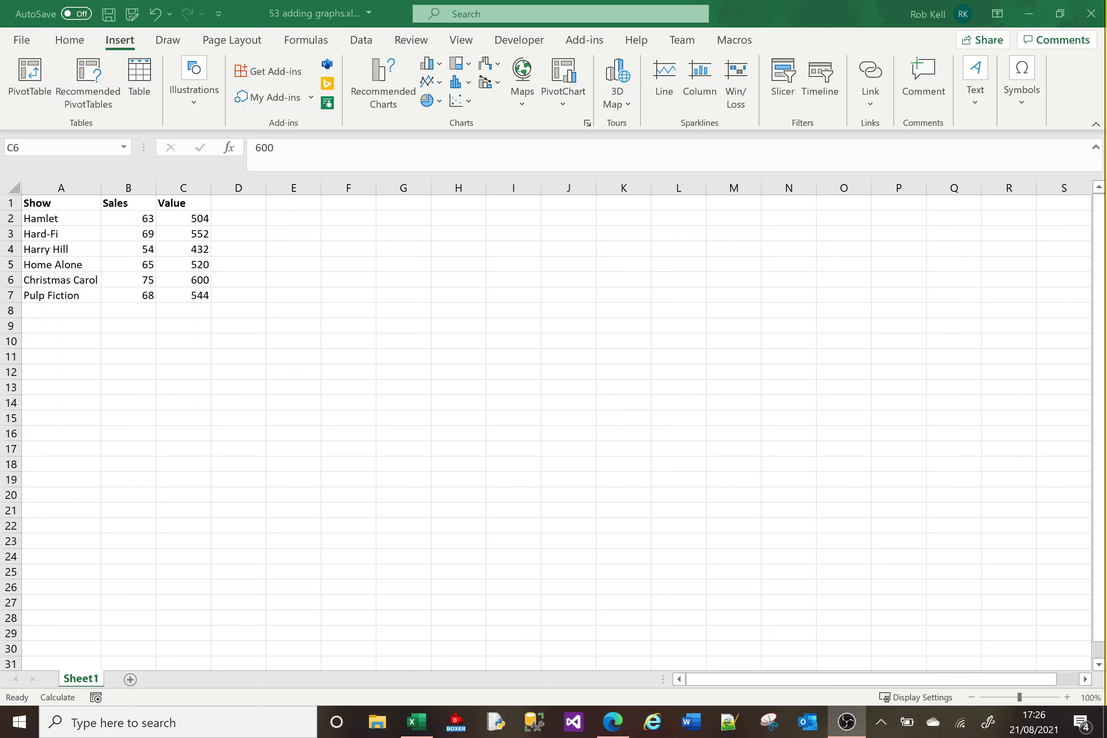
# Browse the chart type galleries — column, hierarchy, waterfall, line, pie and scatter — without inserting a chart.
pyautogui.click(306, 300)
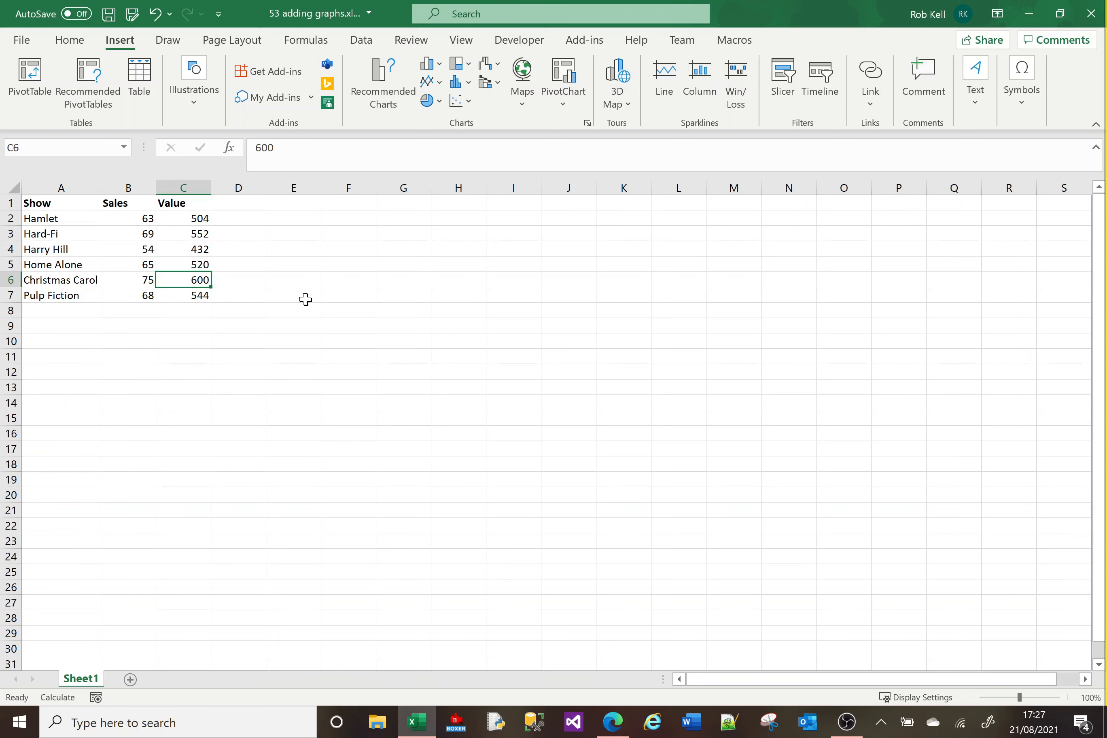
pyautogui.click(75, 47)
pyautogui.click(119, 40)
pyautogui.click(440, 65)
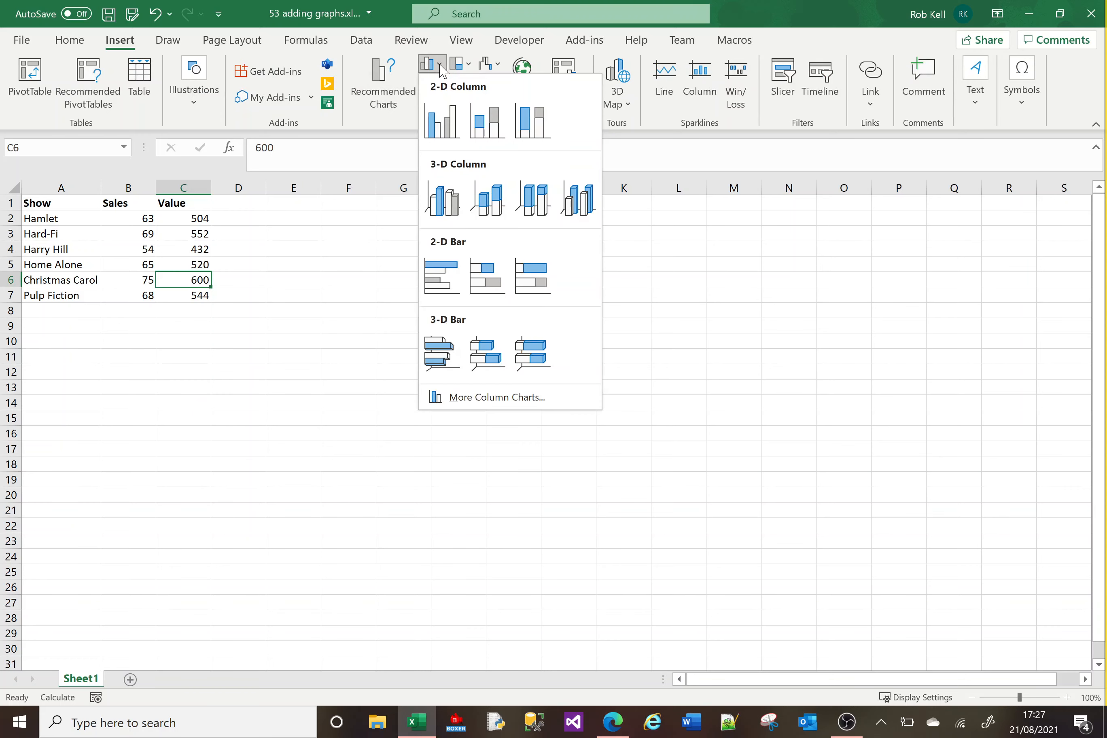
pyautogui.click(468, 68)
pyautogui.click(495, 69)
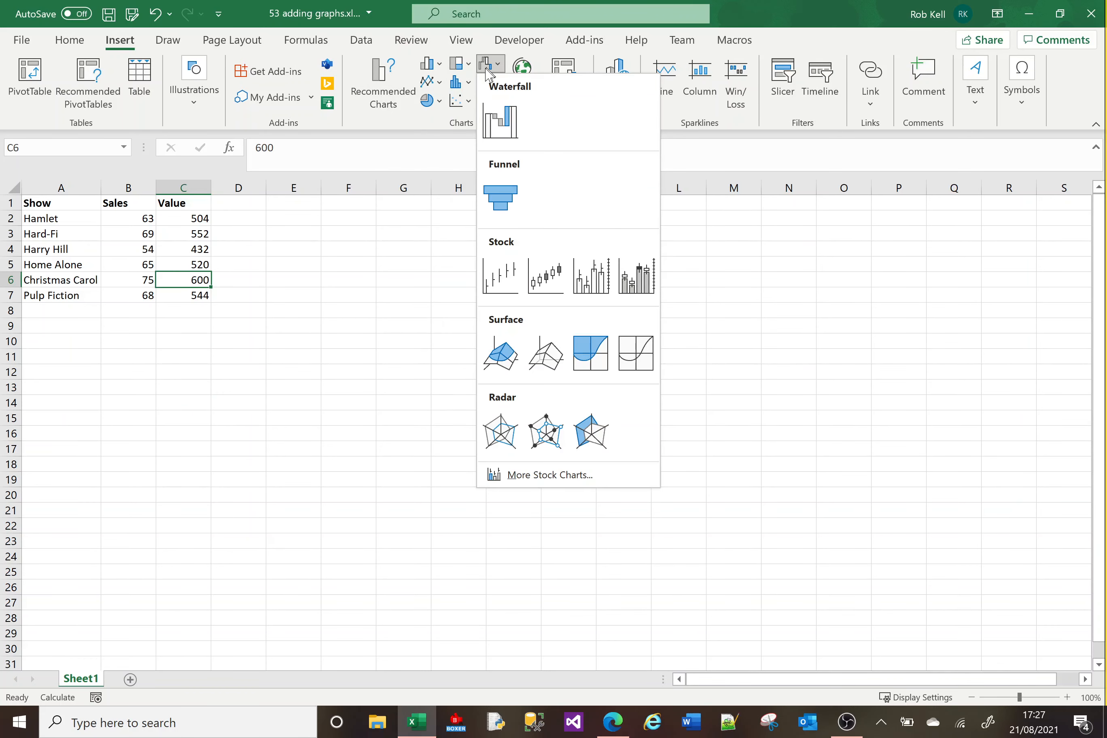
pyautogui.click(443, 91)
pyautogui.click(438, 83)
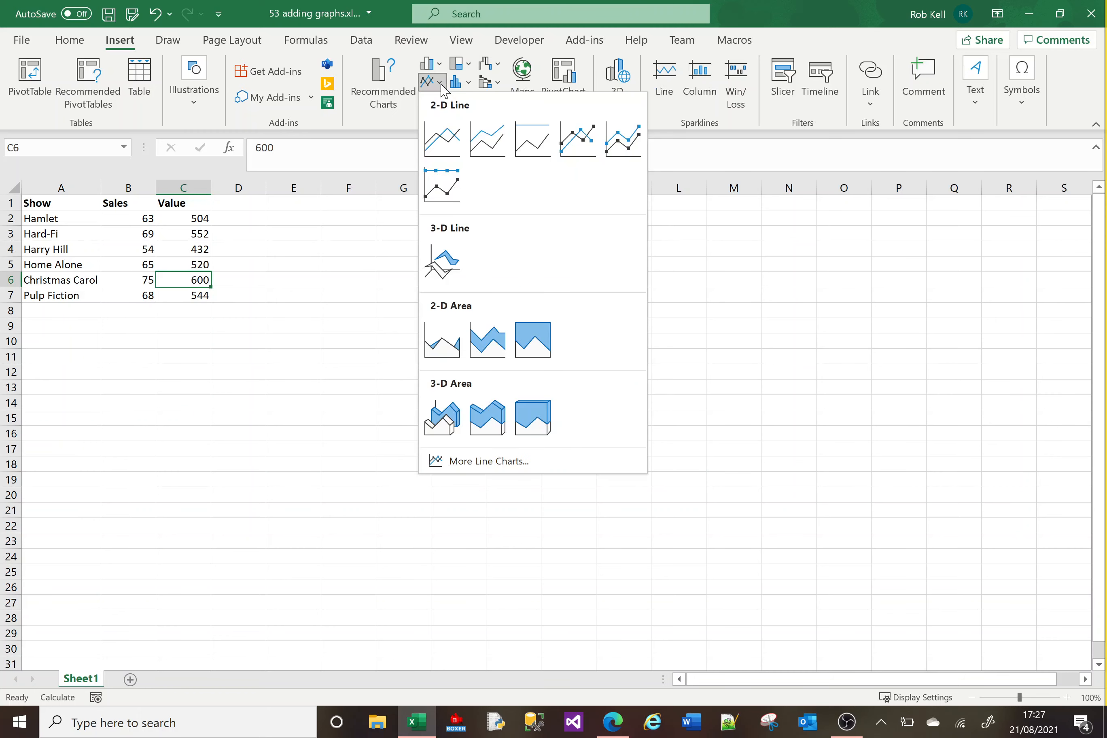
pyautogui.click(468, 86)
pyautogui.click(490, 81)
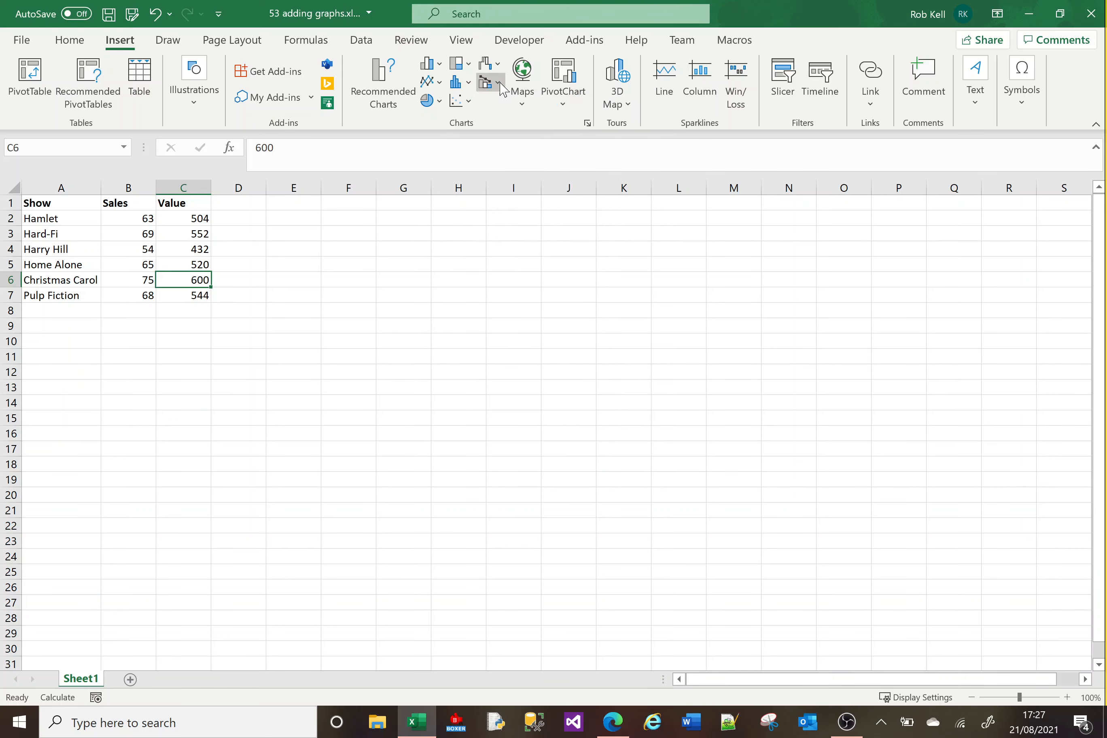
pyautogui.click(437, 102)
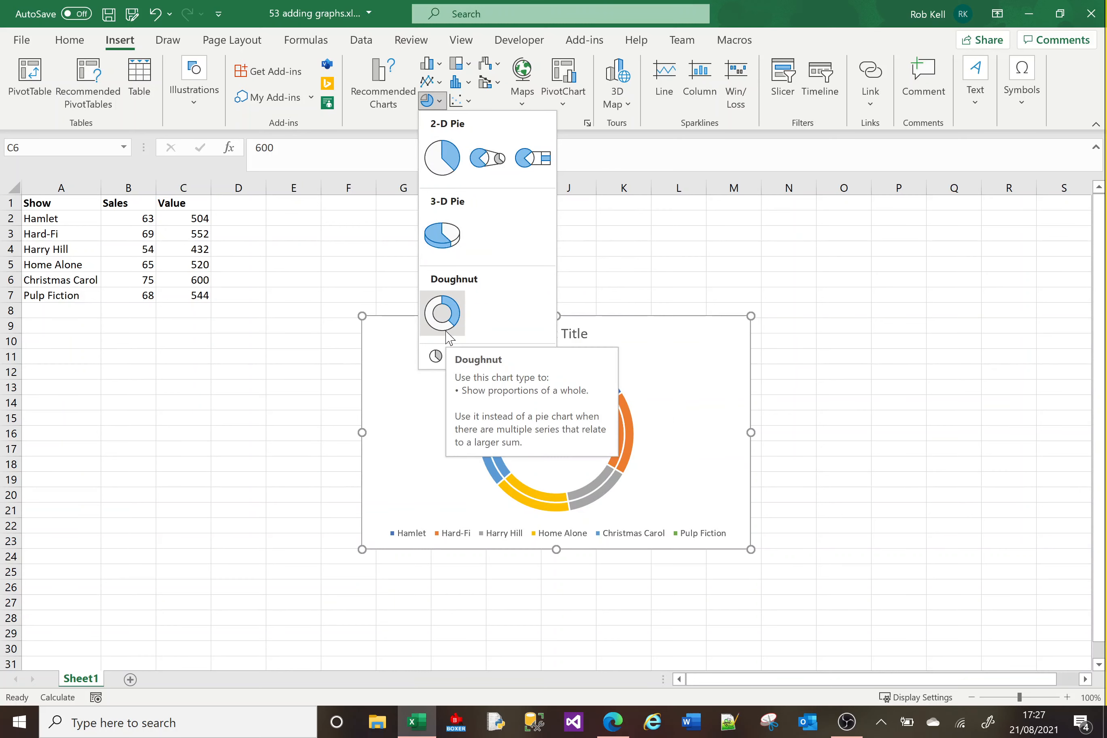
pyautogui.click(462, 101)
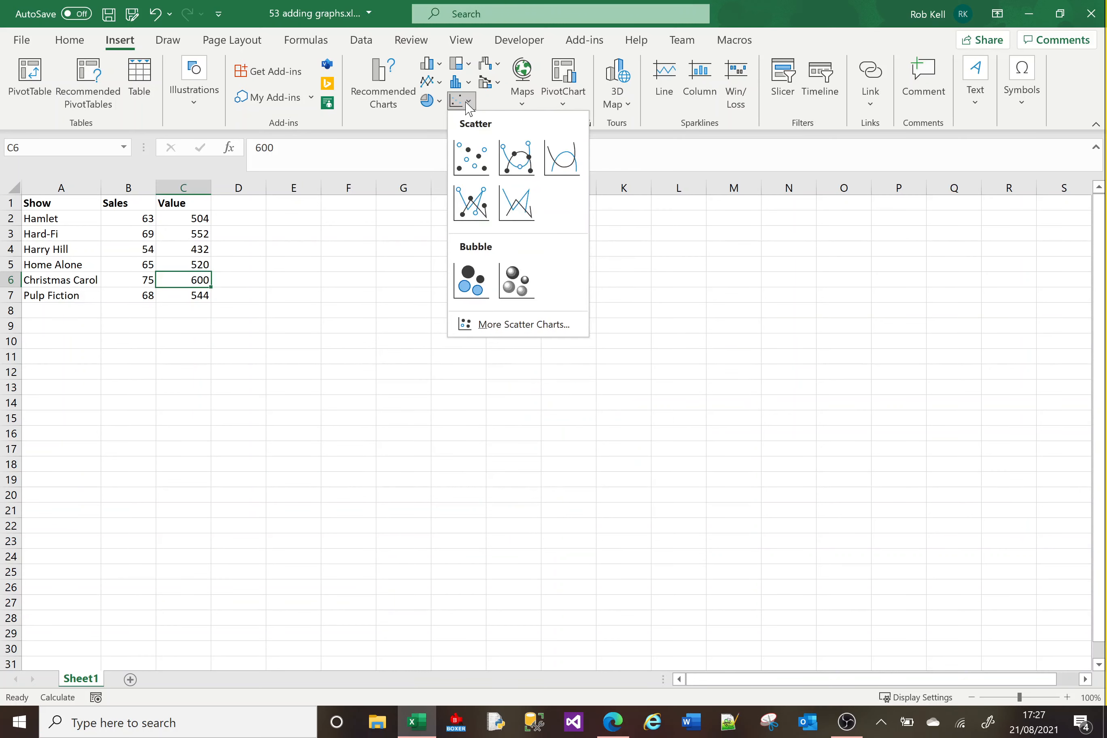
pyautogui.click(367, 229)
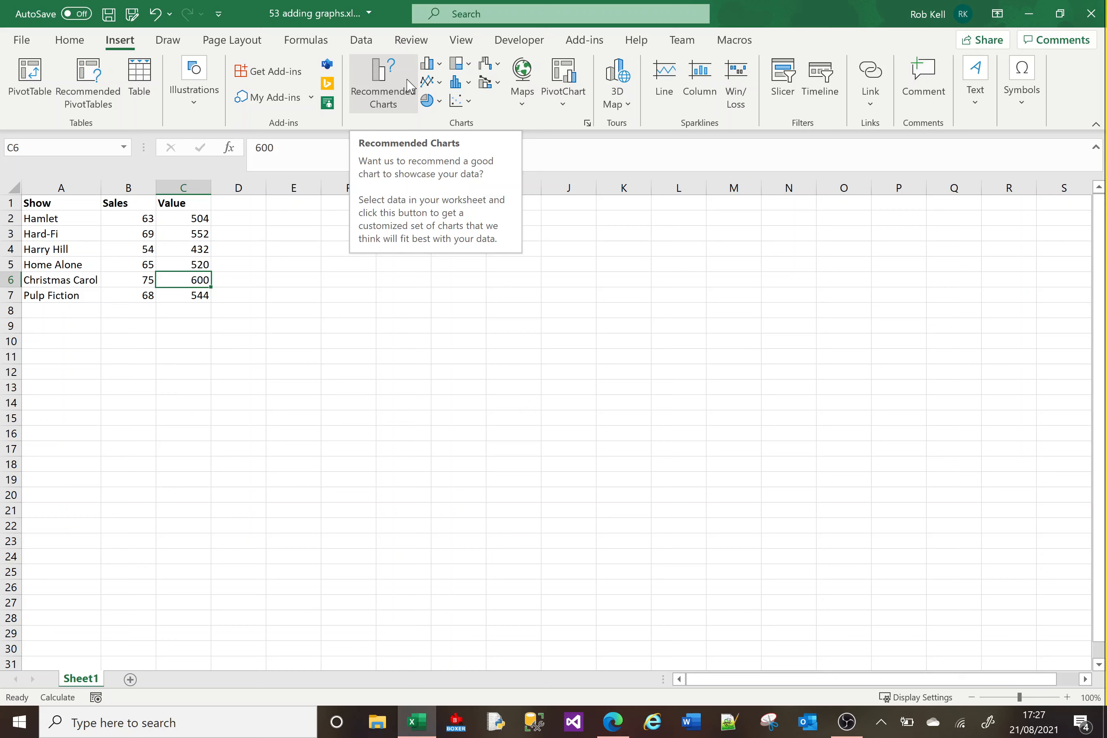
# Examine the recommended charts and the All Charts list in the Insert Chart dialog, then cancel it.
pyautogui.click(380, 78)
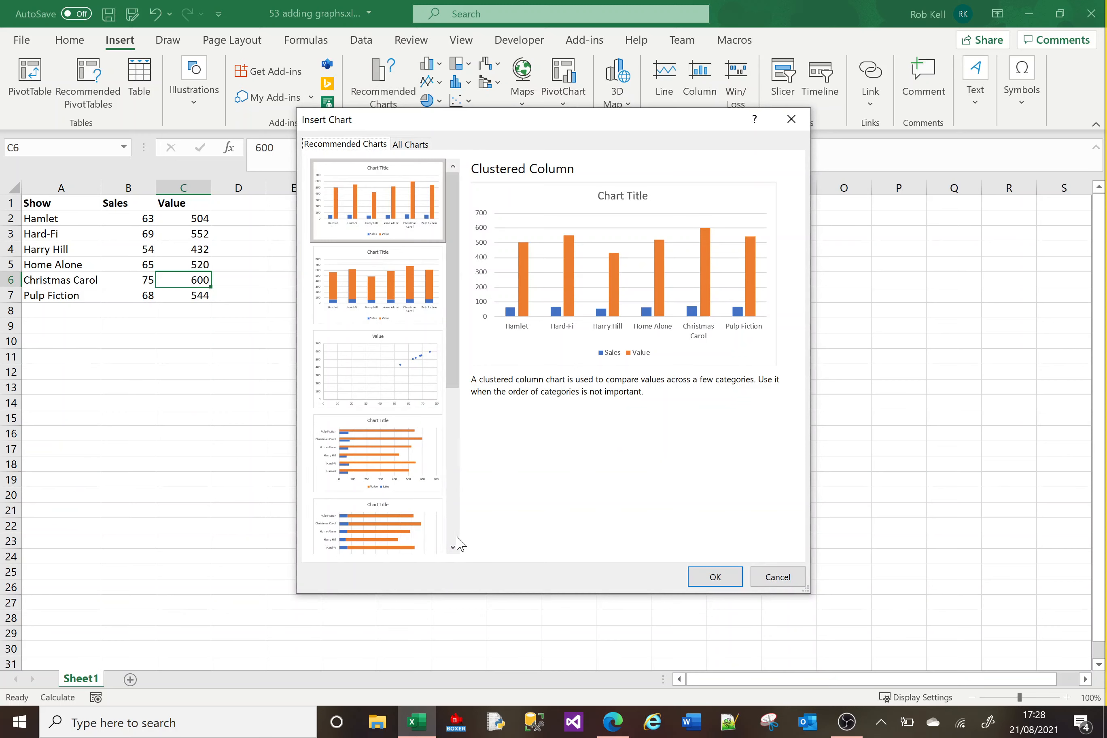
pyautogui.click(457, 538)
pyautogui.moveTo(457, 537); pyautogui.dragTo(475, 316)
pyautogui.click(410, 144)
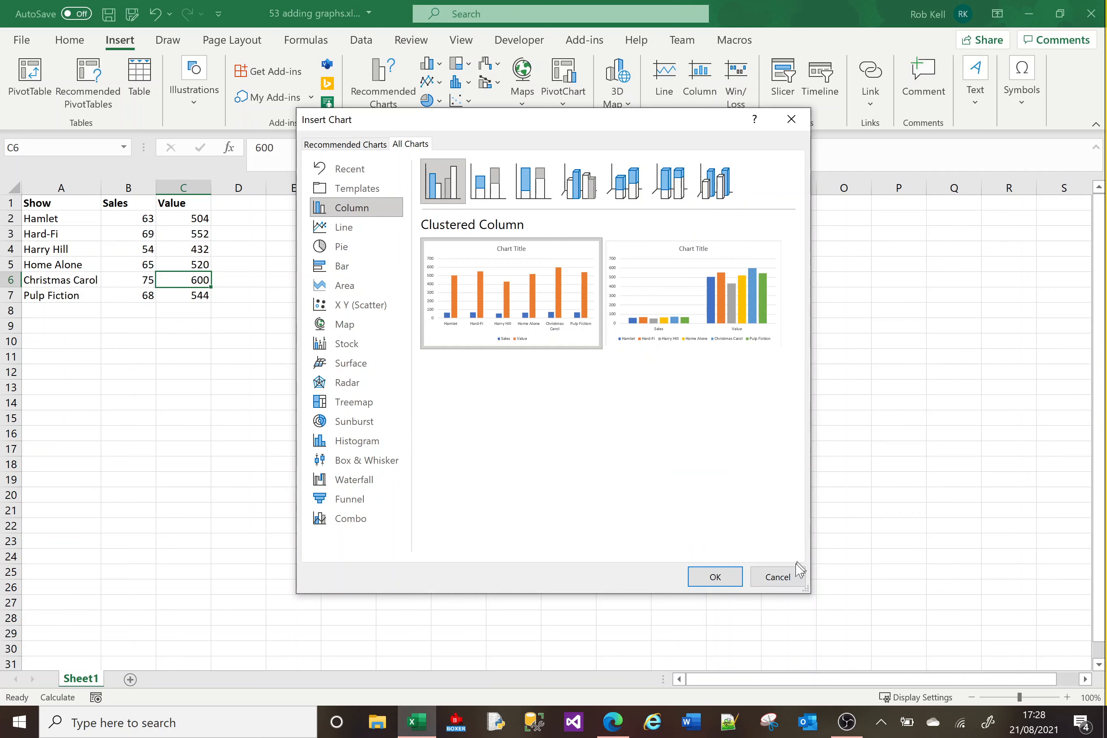
pyautogui.click(790, 576)
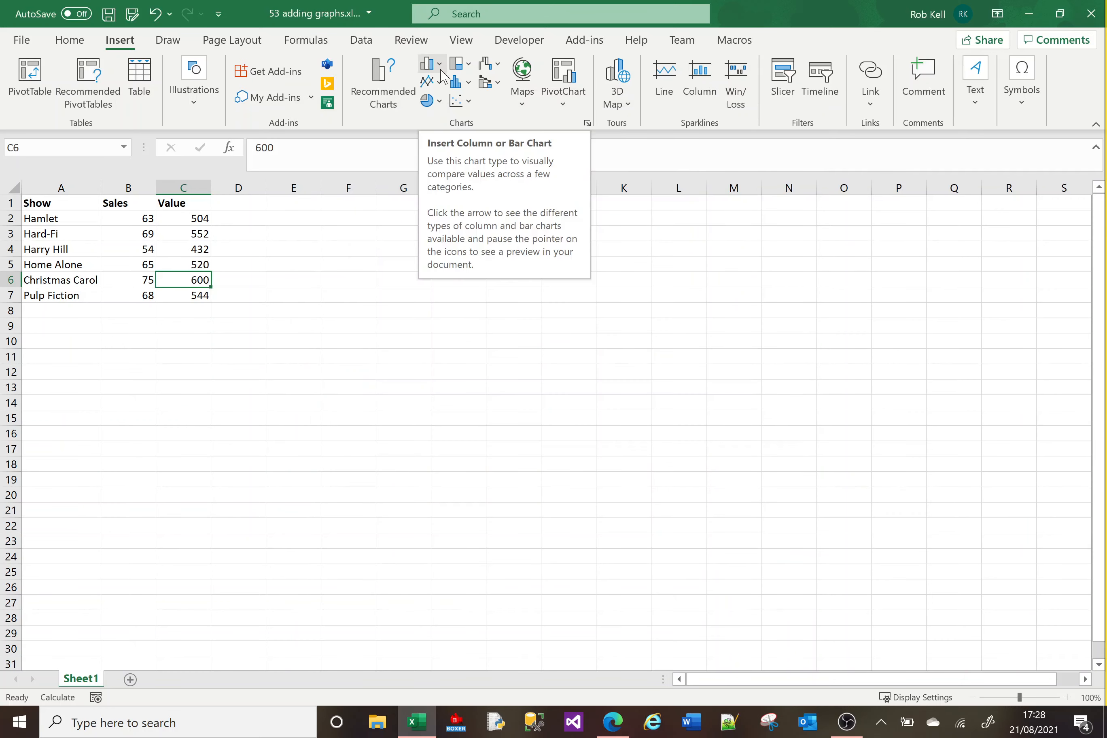
# Insert a 2-D clustered column chart of the show data and move it beside the table, over columns E to L.
pyautogui.click(428, 67)
pyautogui.click(471, 66)
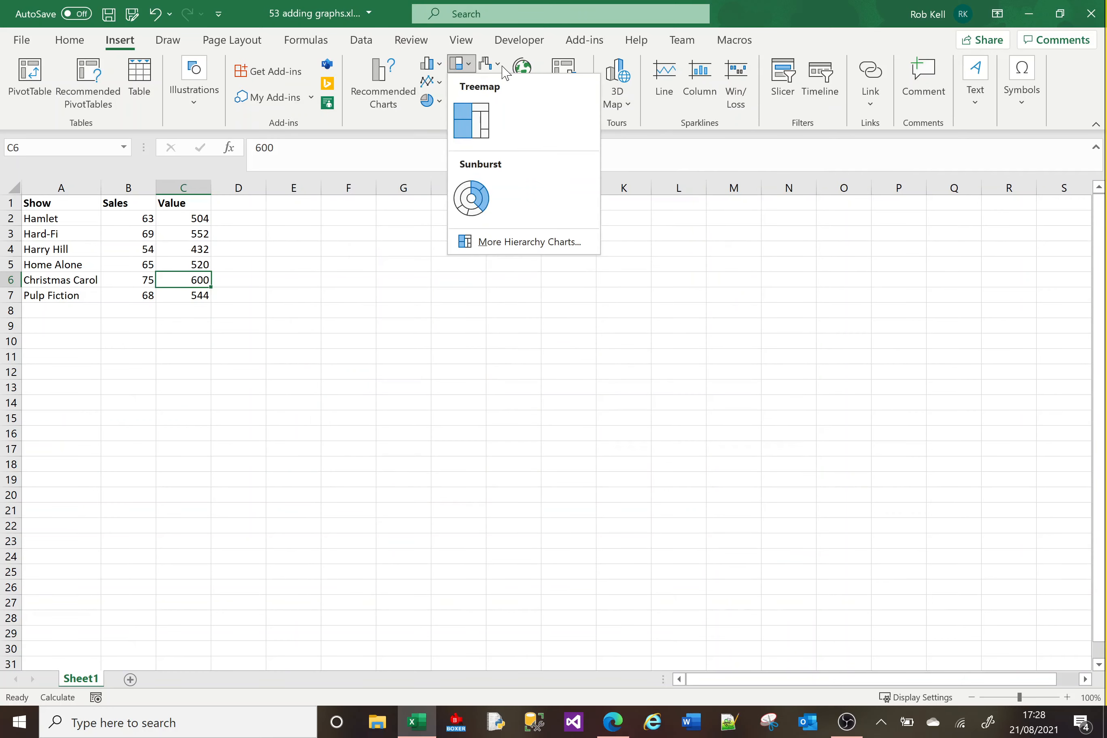
pyautogui.click(491, 64)
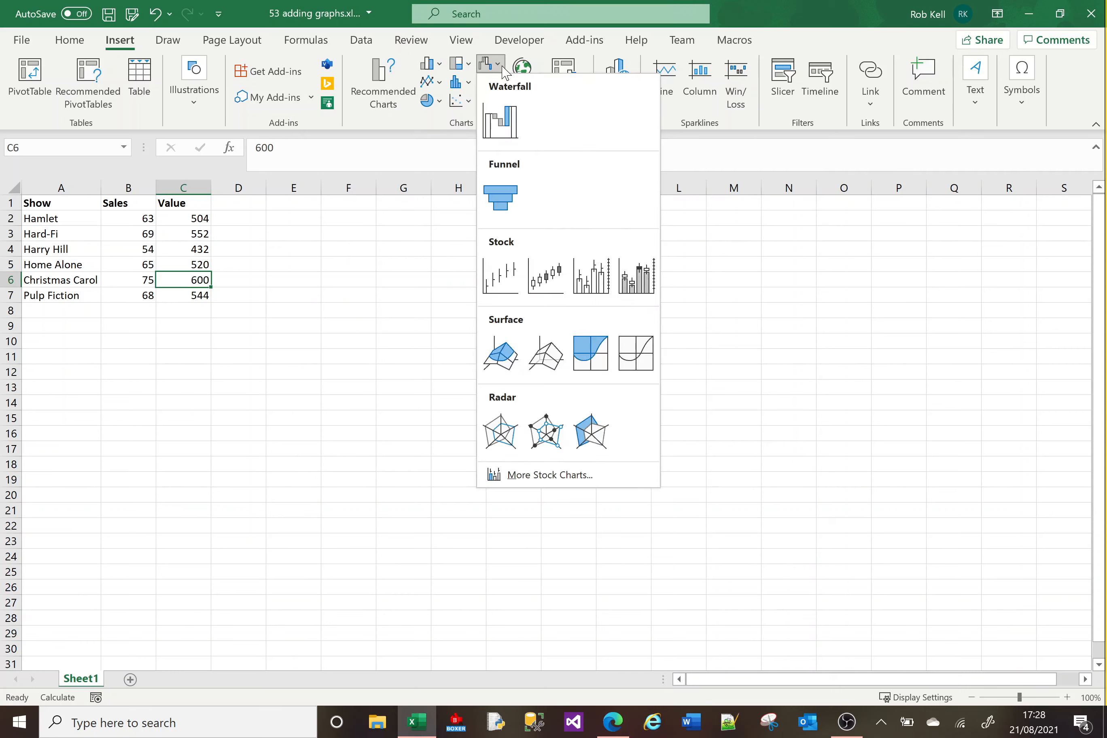
pyautogui.click(439, 68)
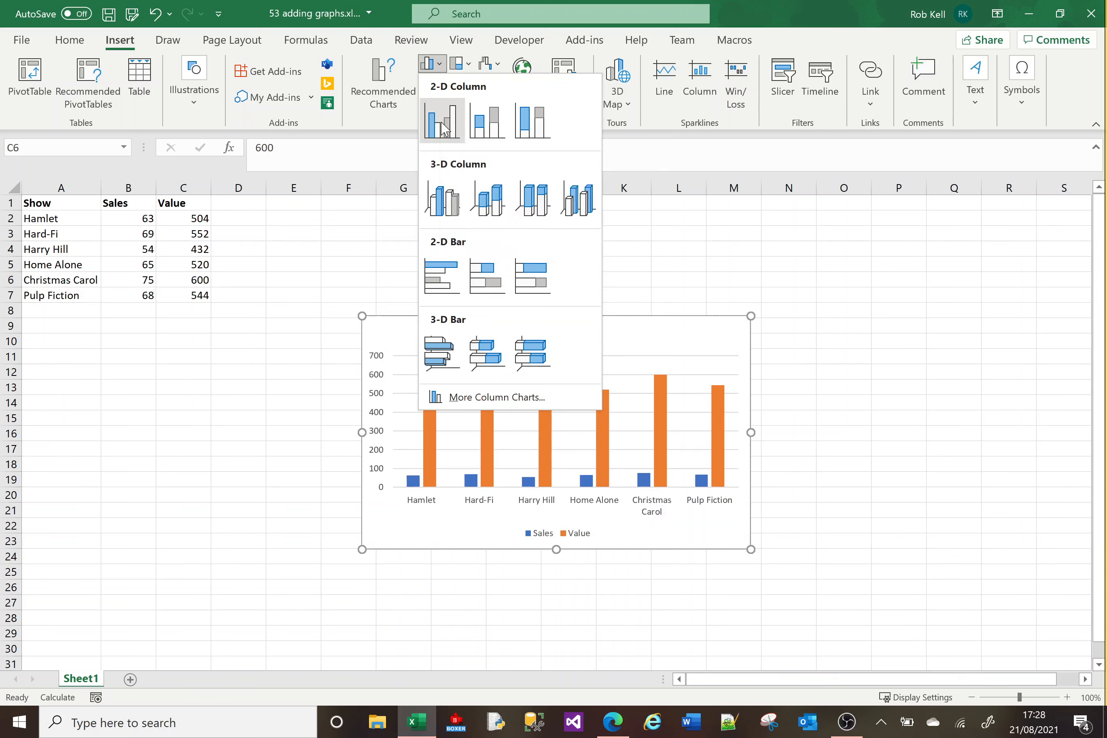
pyautogui.click(443, 127)
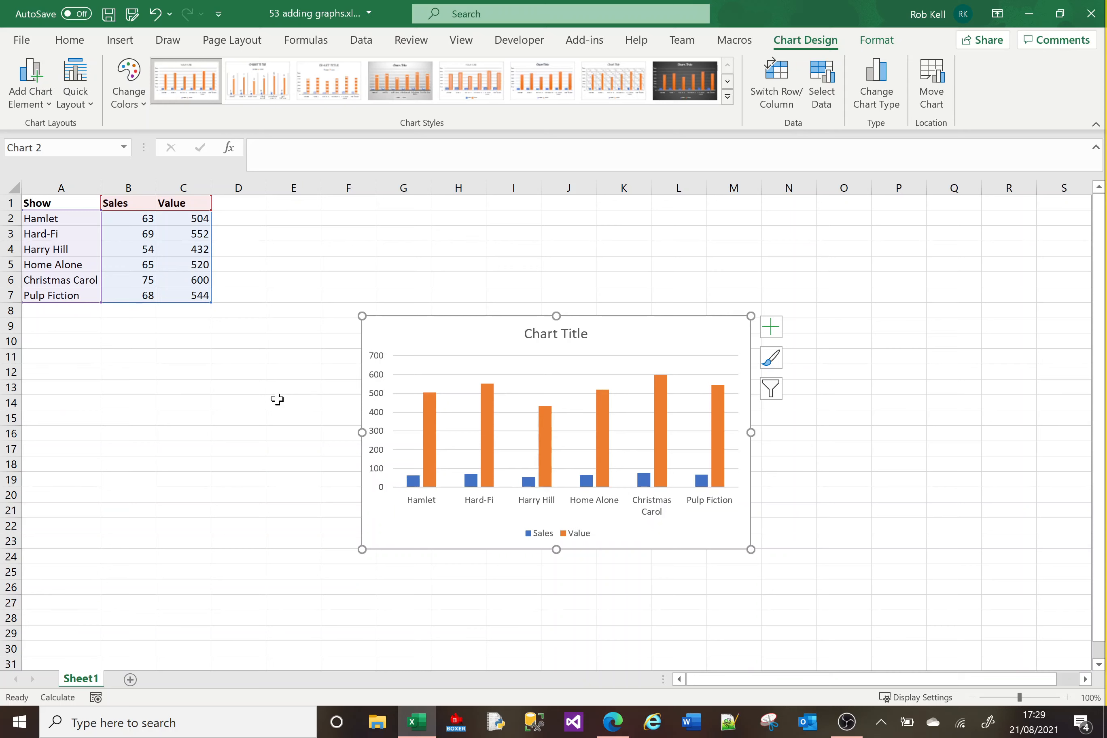
pyautogui.moveTo(403, 330); pyautogui.dragTo(325, 237)
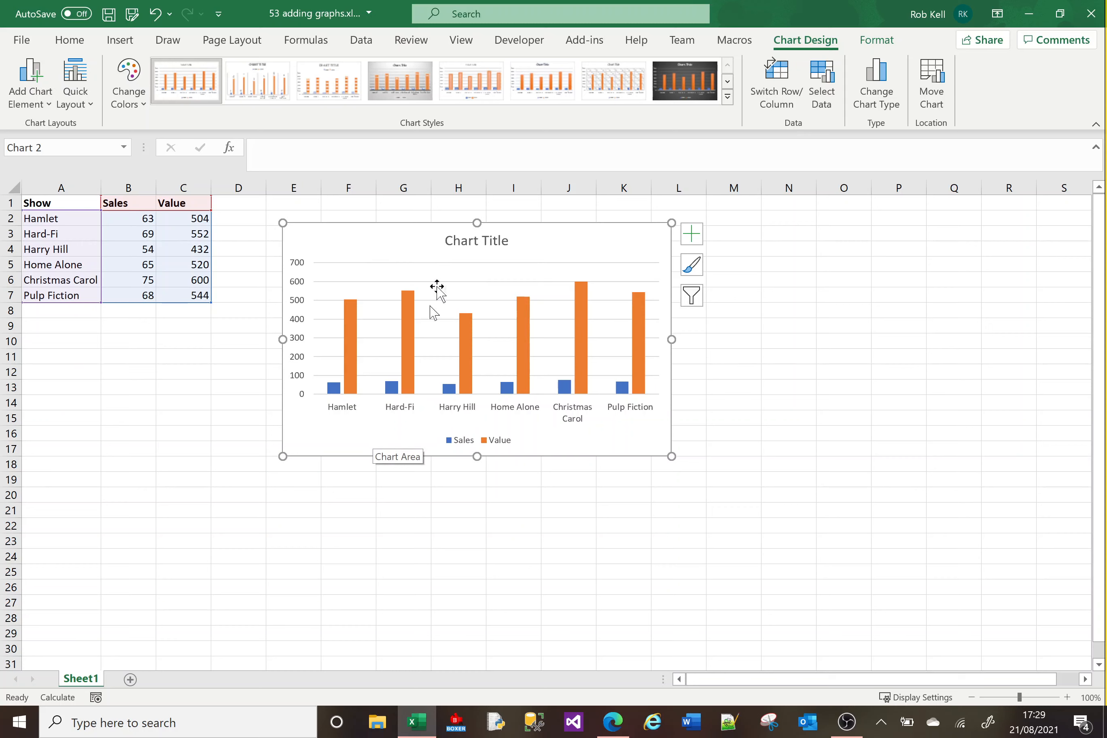
# Select each chart element in turn — title, both series, axes, gridlines, legend and chart area — to examine the chart's parts.
pyautogui.click(460, 241)
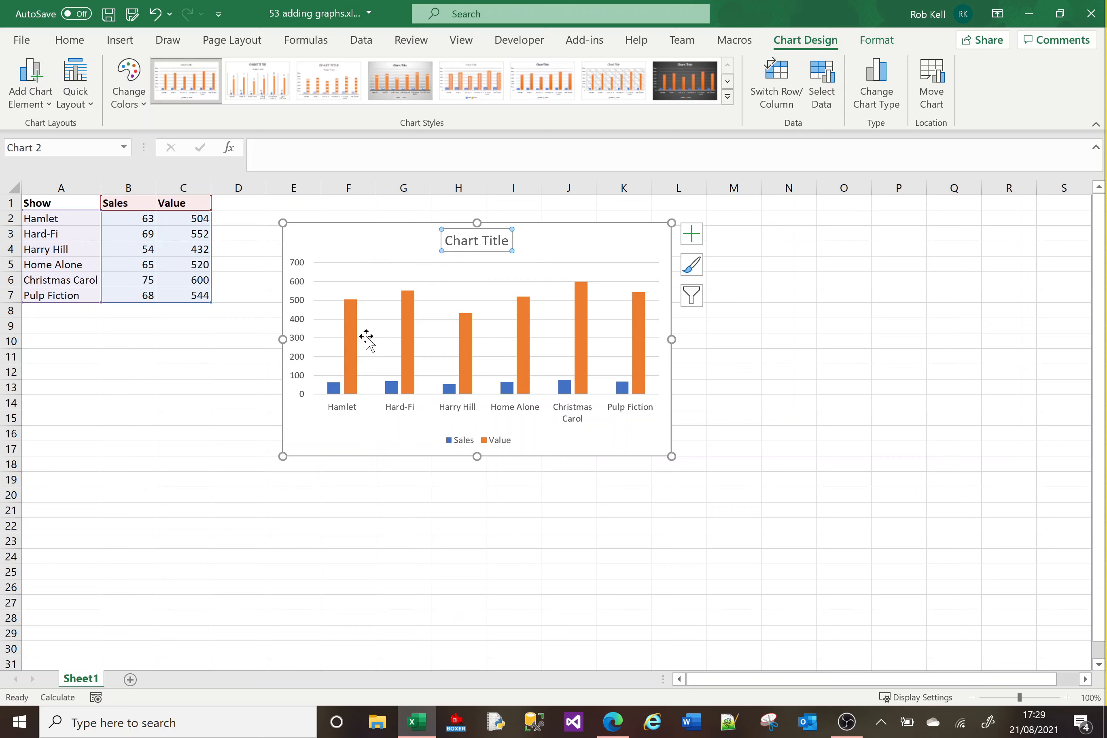
pyautogui.click(354, 364)
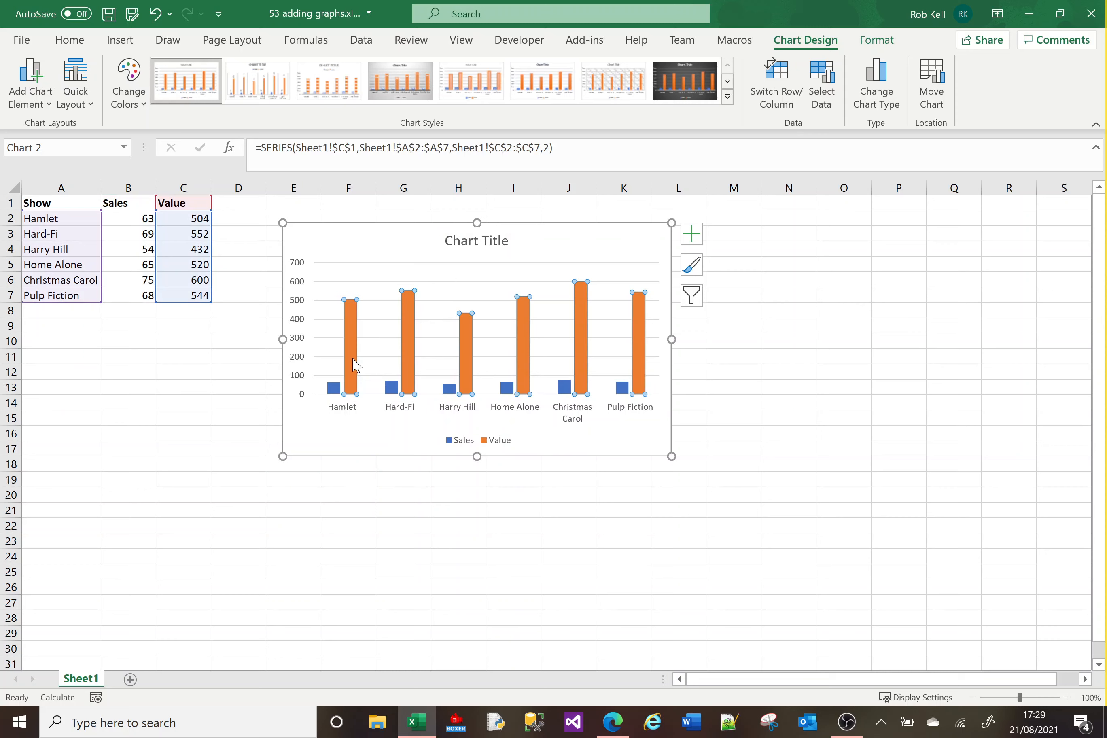
pyautogui.click(392, 388)
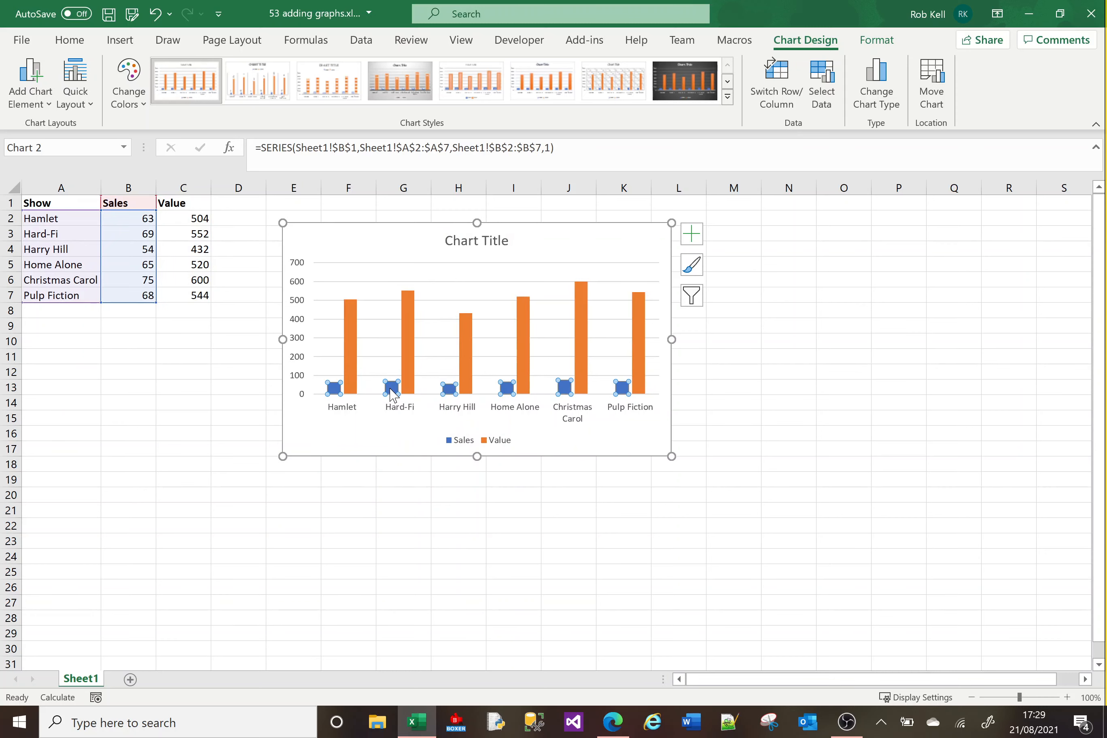
pyautogui.click(408, 369)
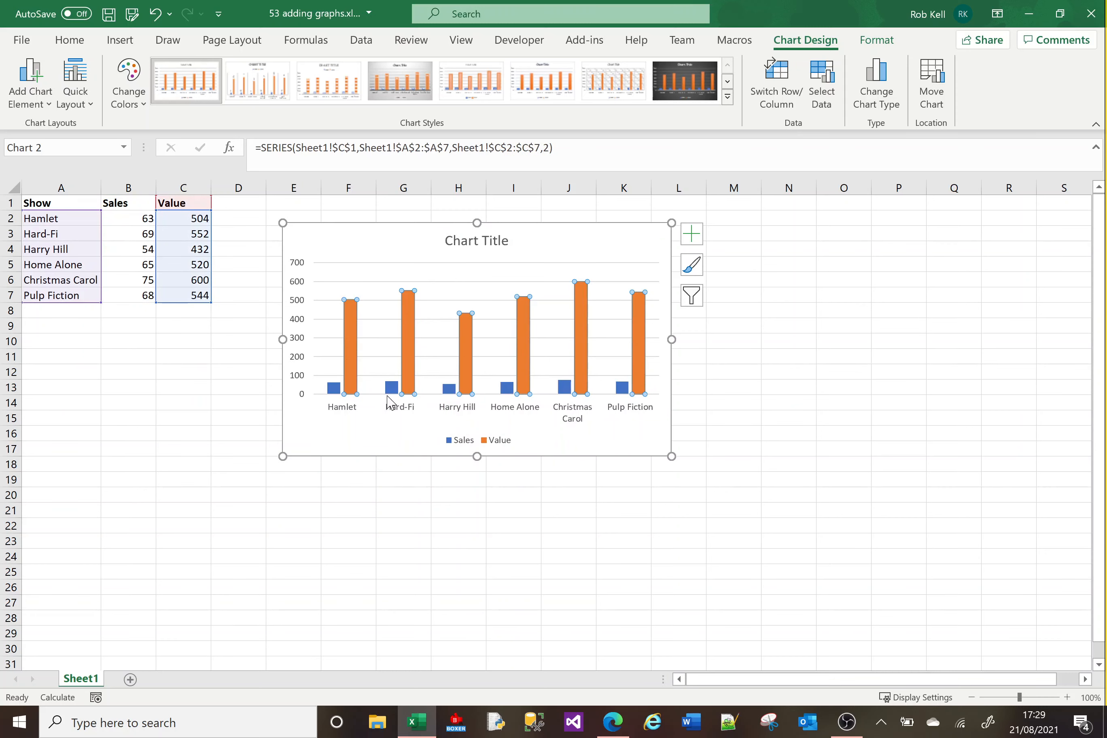
pyautogui.click(392, 388)
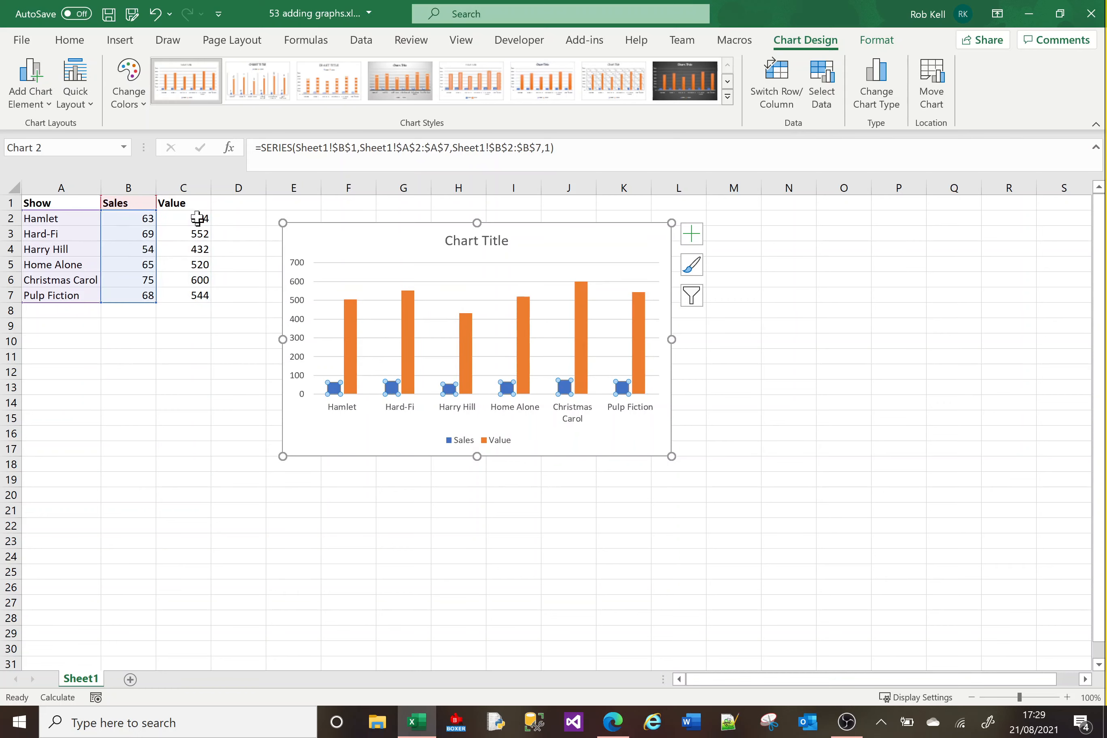
pyautogui.click(411, 342)
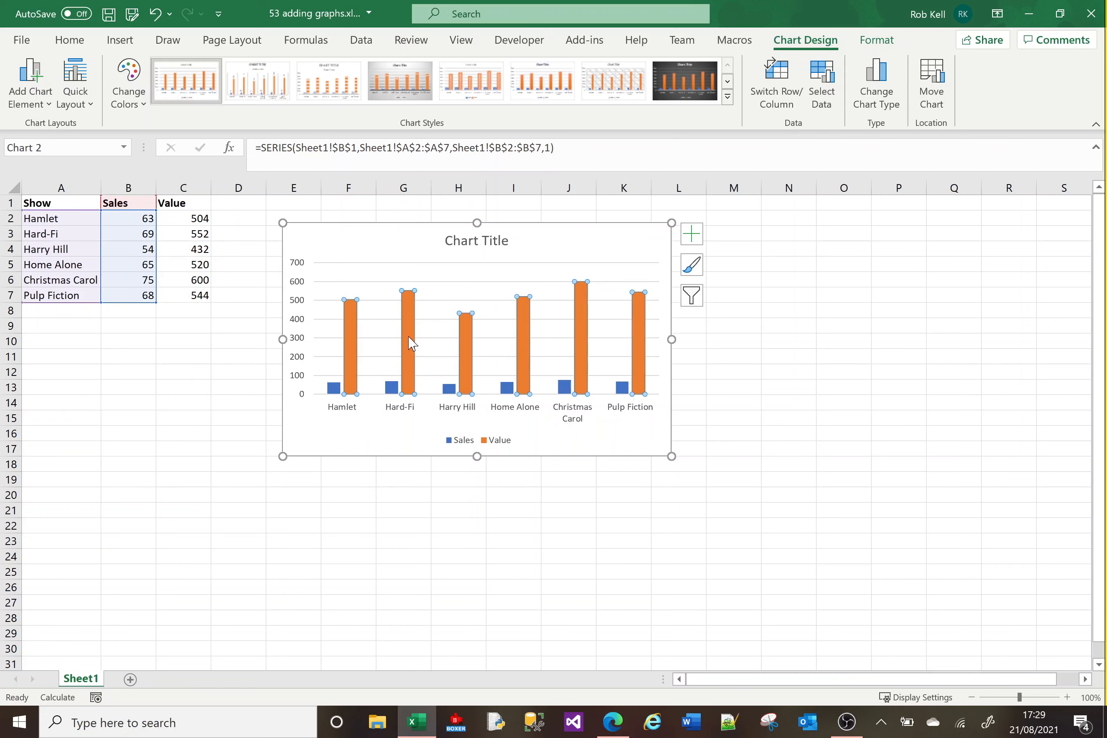
pyautogui.click(392, 388)
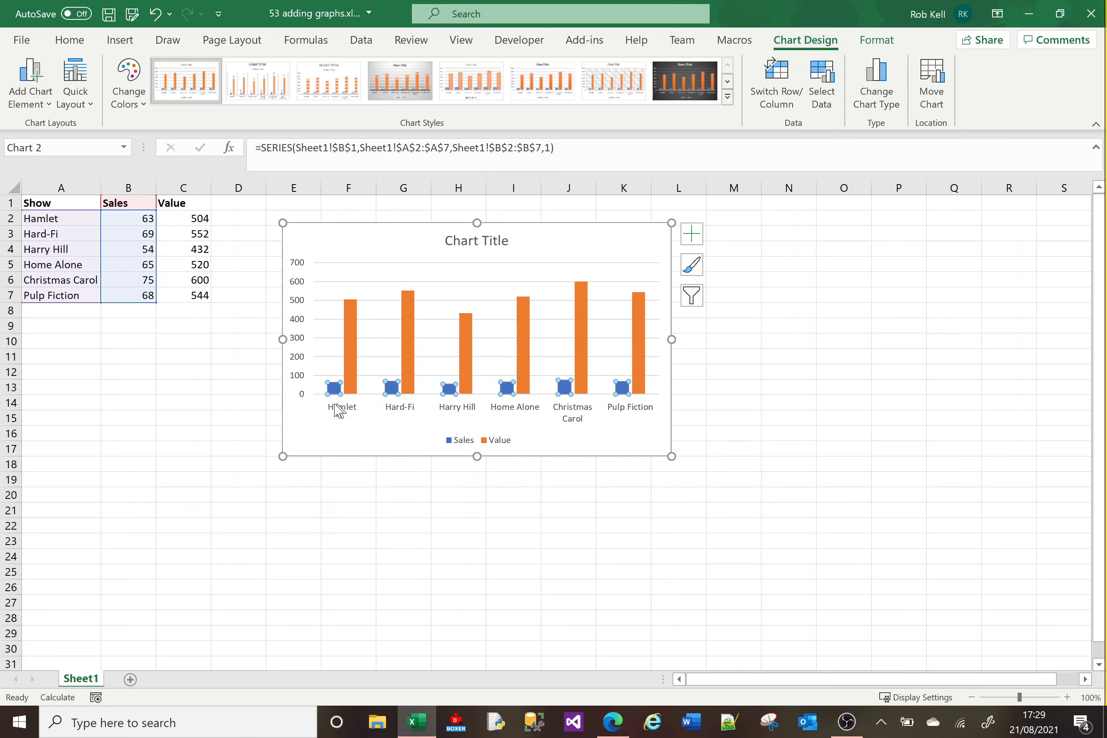
pyautogui.click(296, 329)
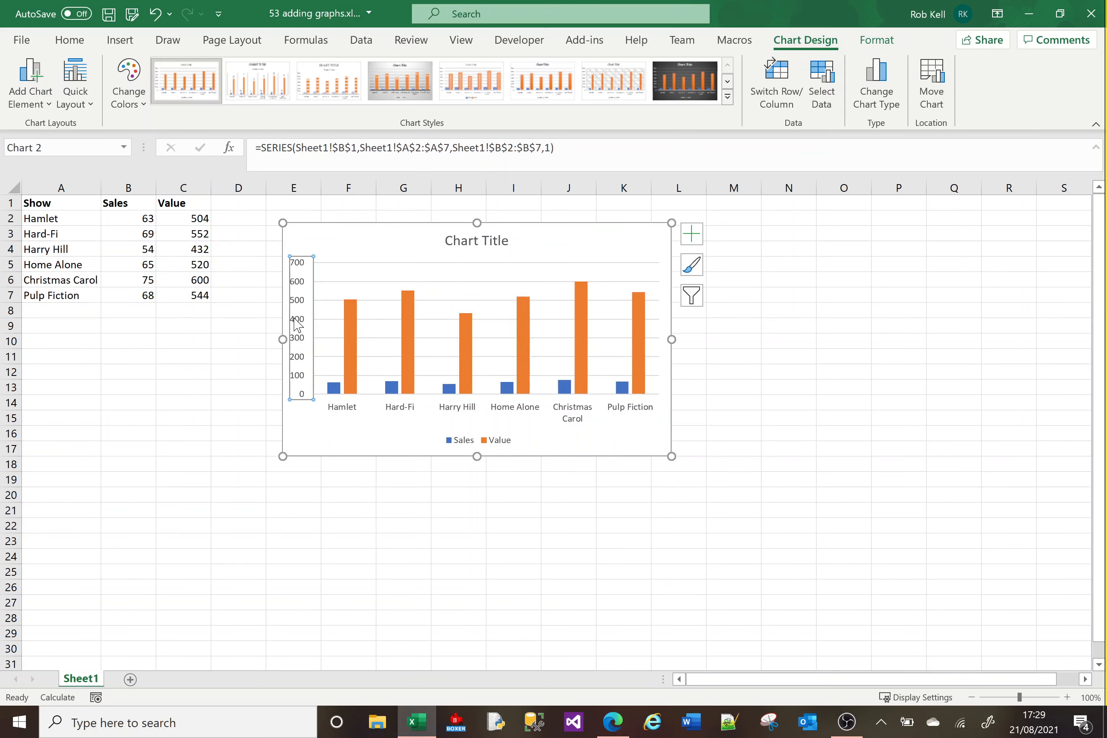
pyautogui.click(457, 414)
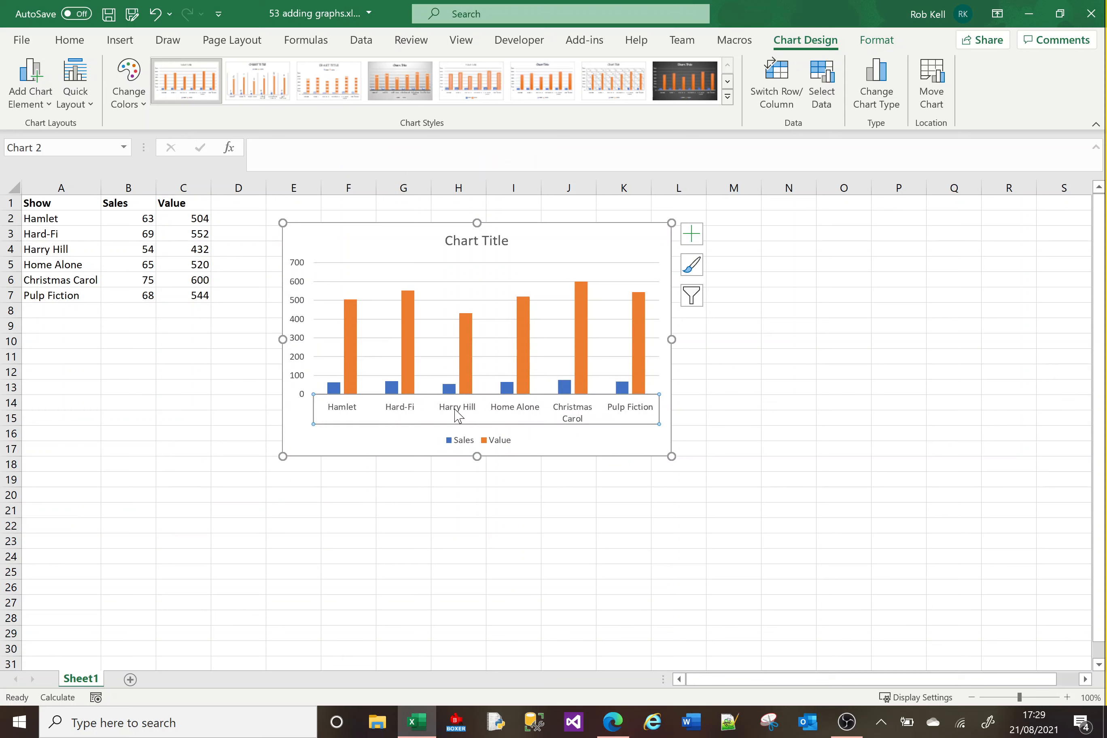
pyautogui.click(443, 284)
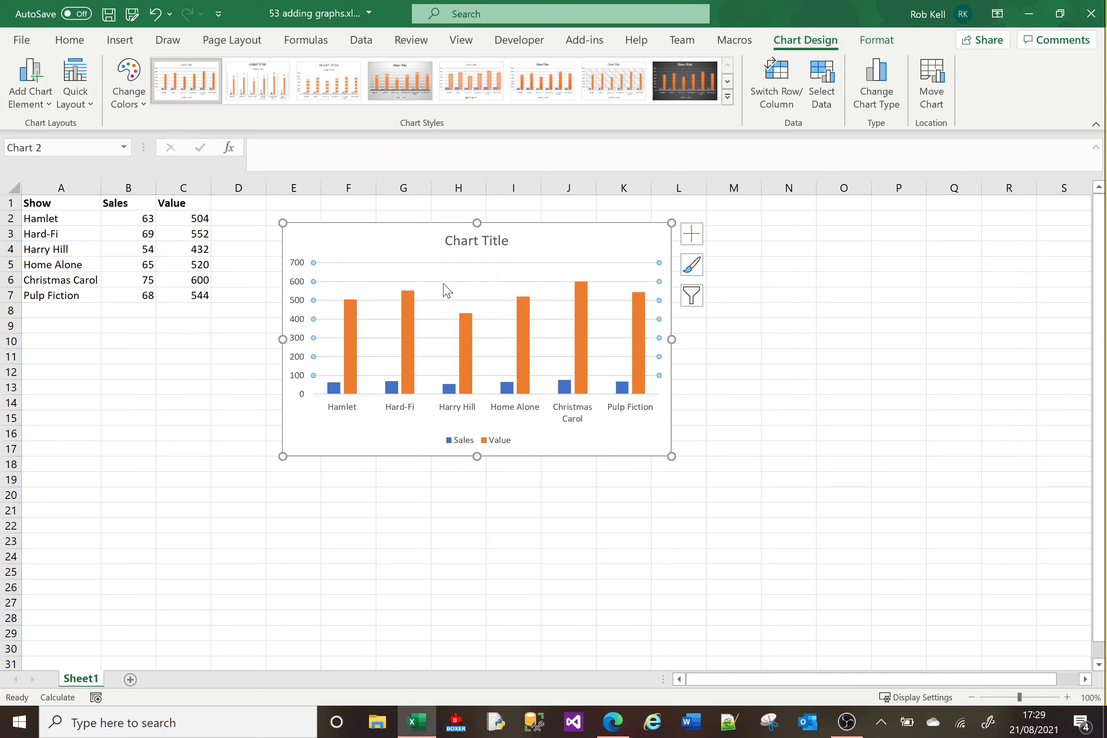
pyautogui.click(463, 442)
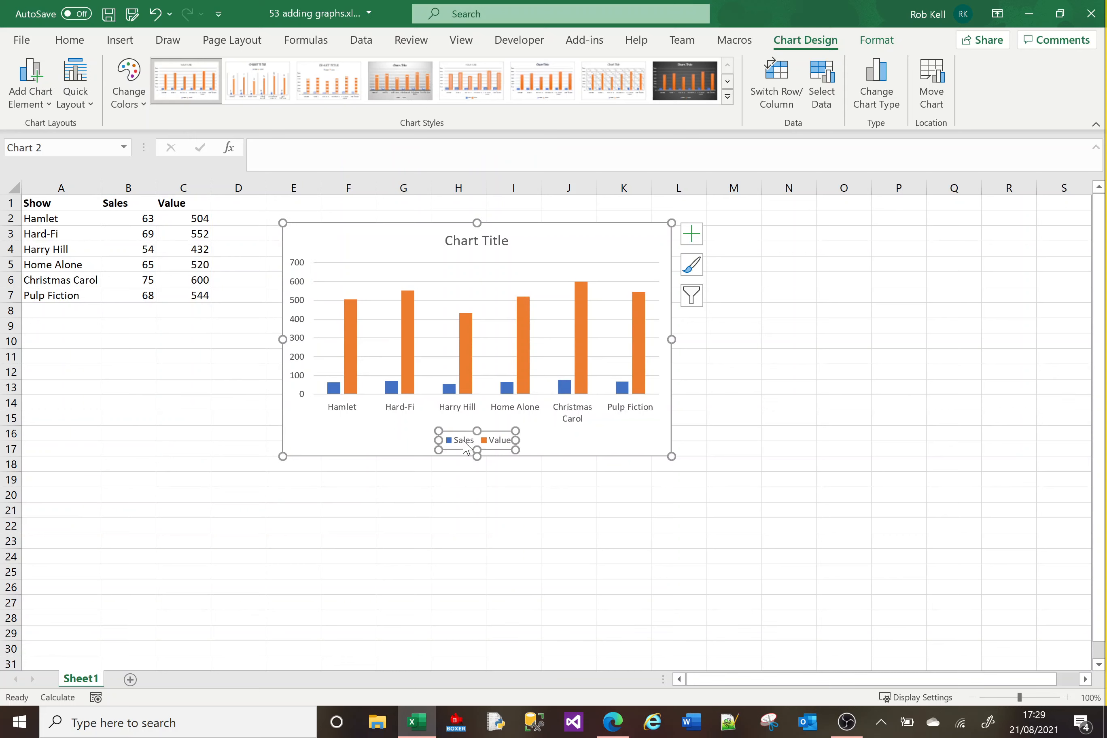
pyautogui.click(363, 447)
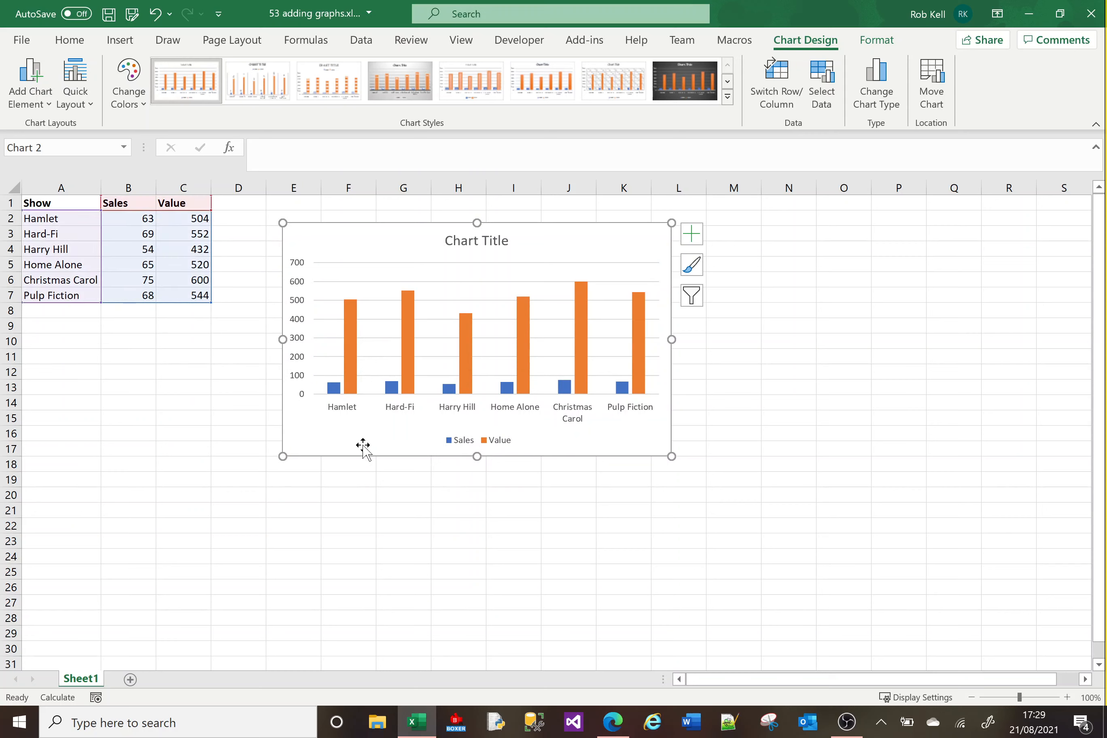
# Add data labels to the Value series and open the full data label formatting options.
pyautogui.click(693, 233)
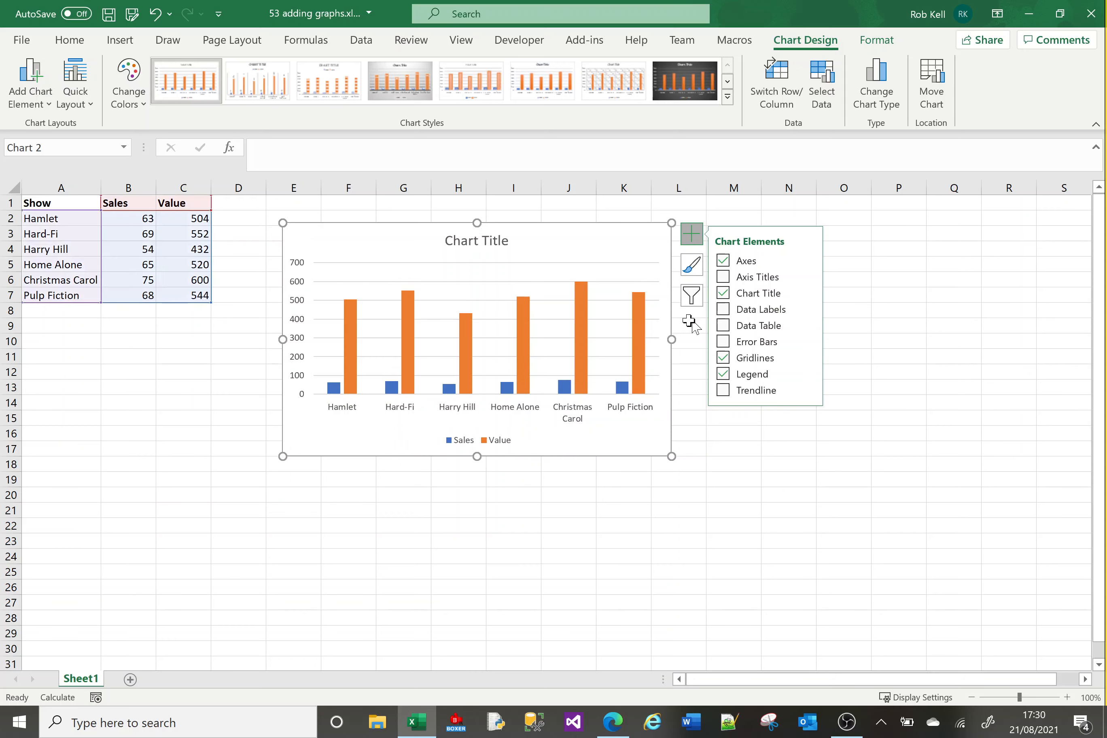
pyautogui.click(619, 343)
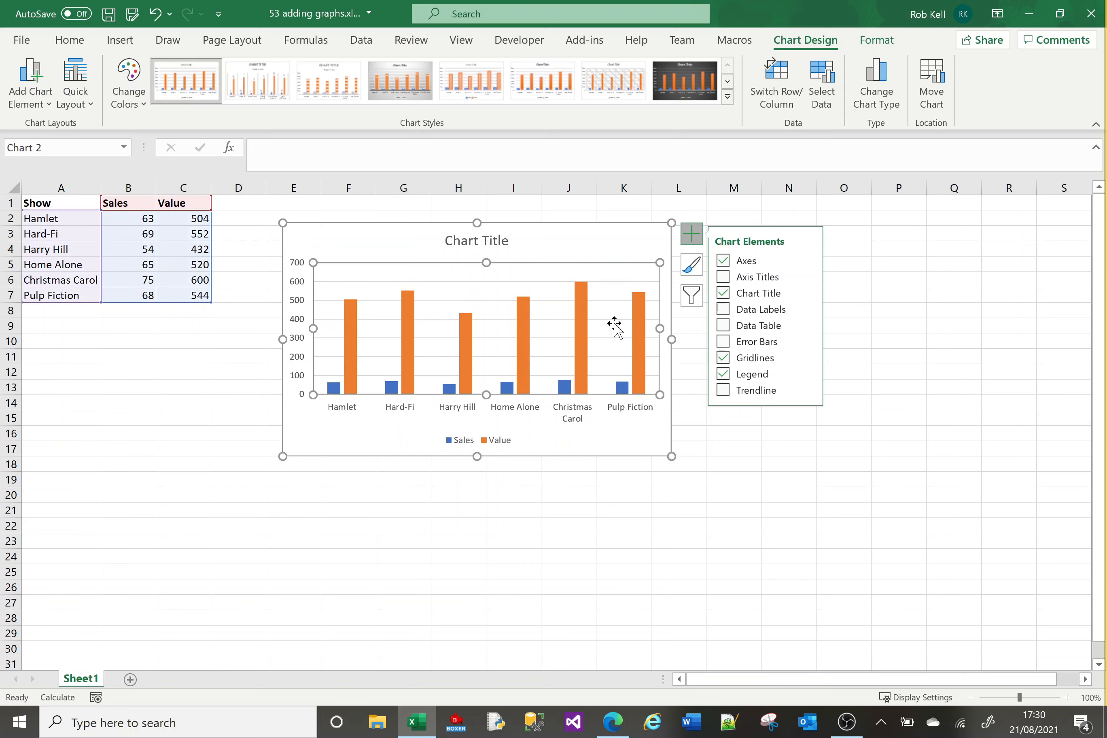
pyautogui.click(621, 388)
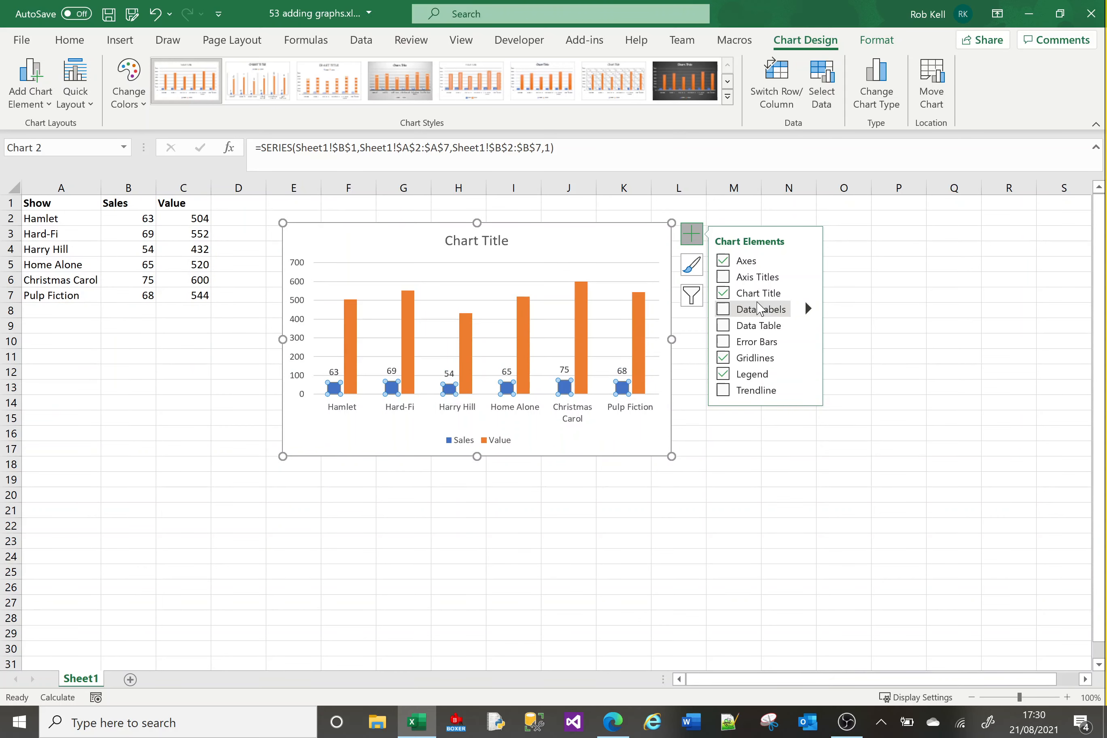
pyautogui.click(638, 366)
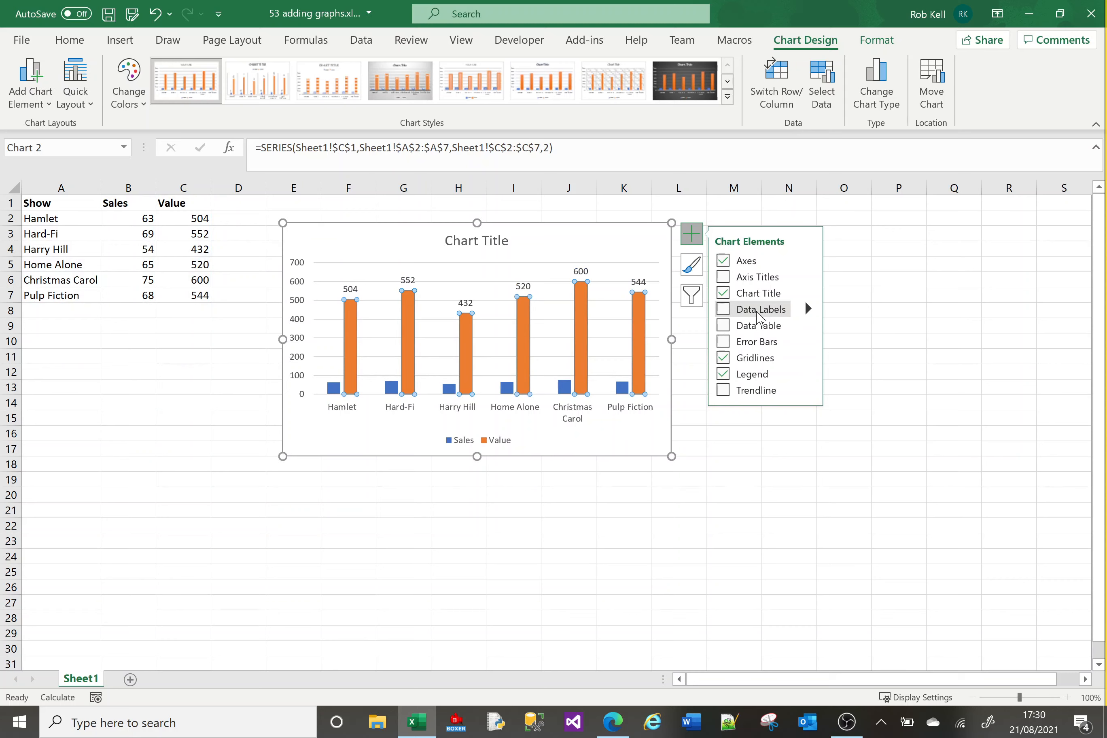
pyautogui.click(730, 309)
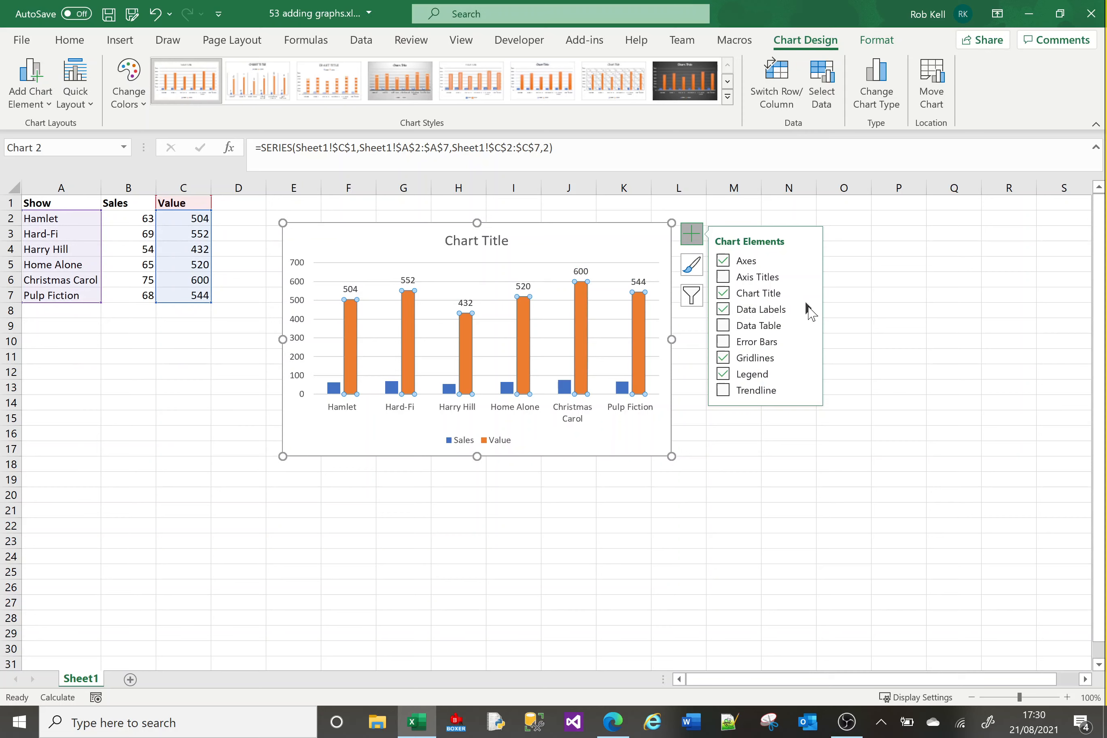
pyautogui.click(809, 311)
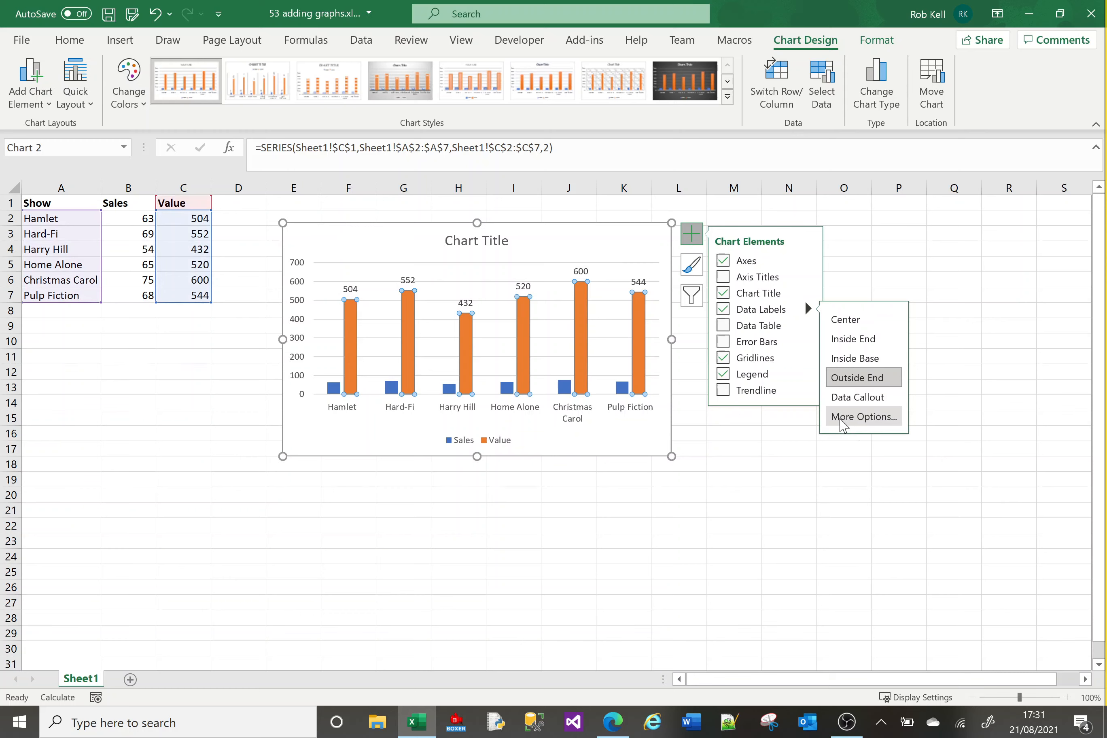
pyautogui.click(840, 418)
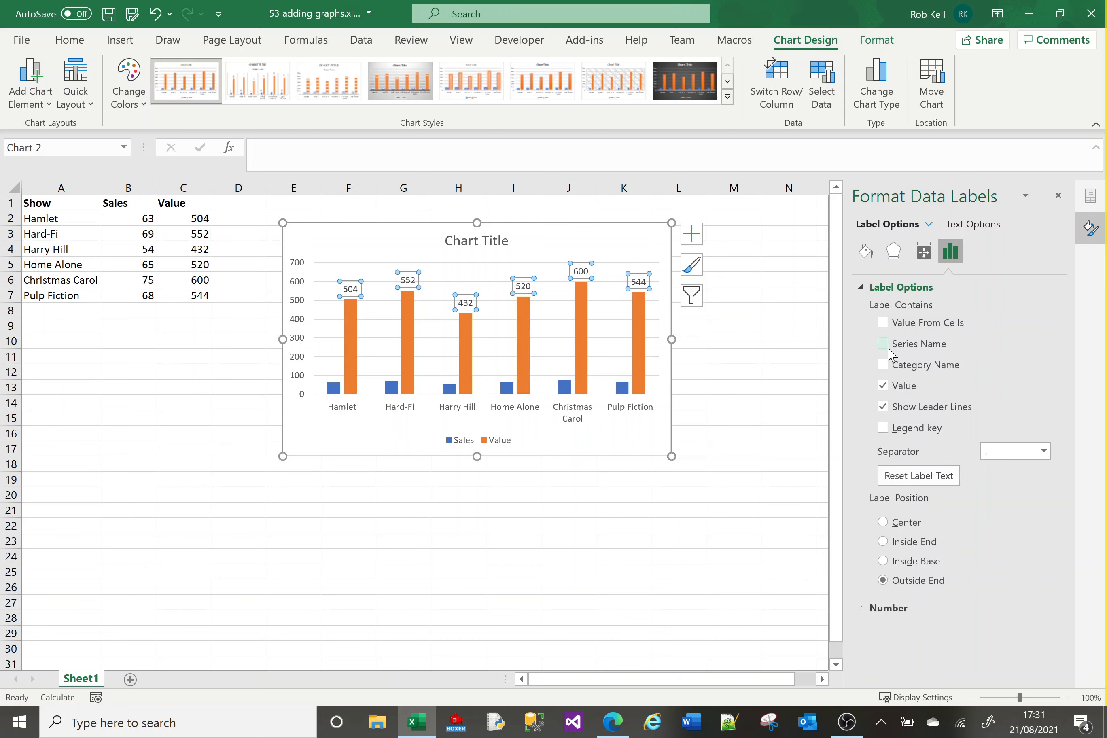
# Position the Value data labels at Outside End and clear the Series Name option so only values show.
pyautogui.click(883, 523)
pyautogui.click(883, 580)
pyautogui.click(883, 344)
# Try a solid-line border with dash type choices on the Value data labels before reverting to no border.
pyautogui.click(865, 251)
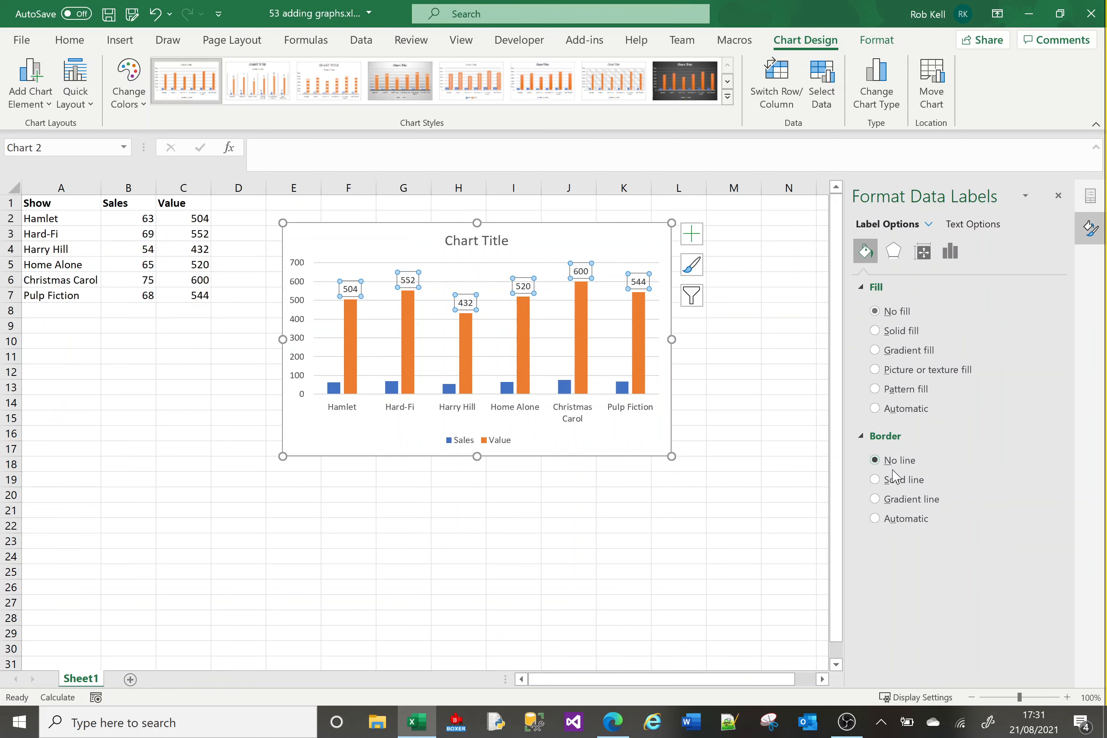
pyautogui.click(873, 481)
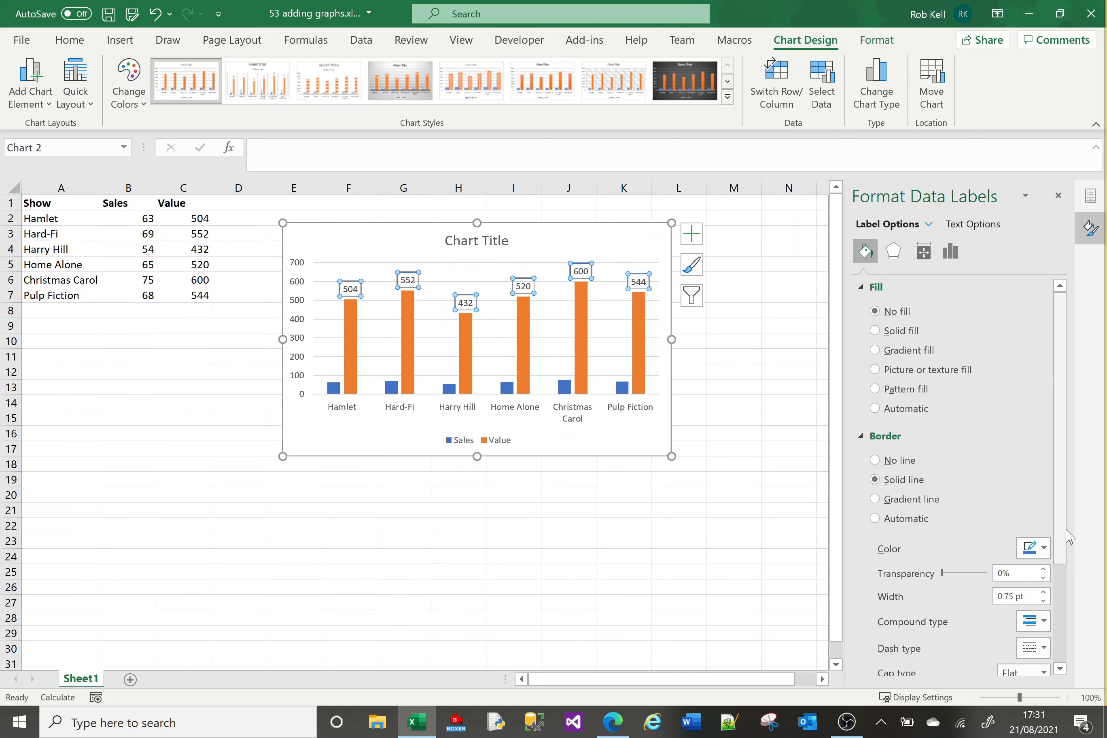
pyautogui.moveTo(1066, 530); pyautogui.dragTo(1067, 616)
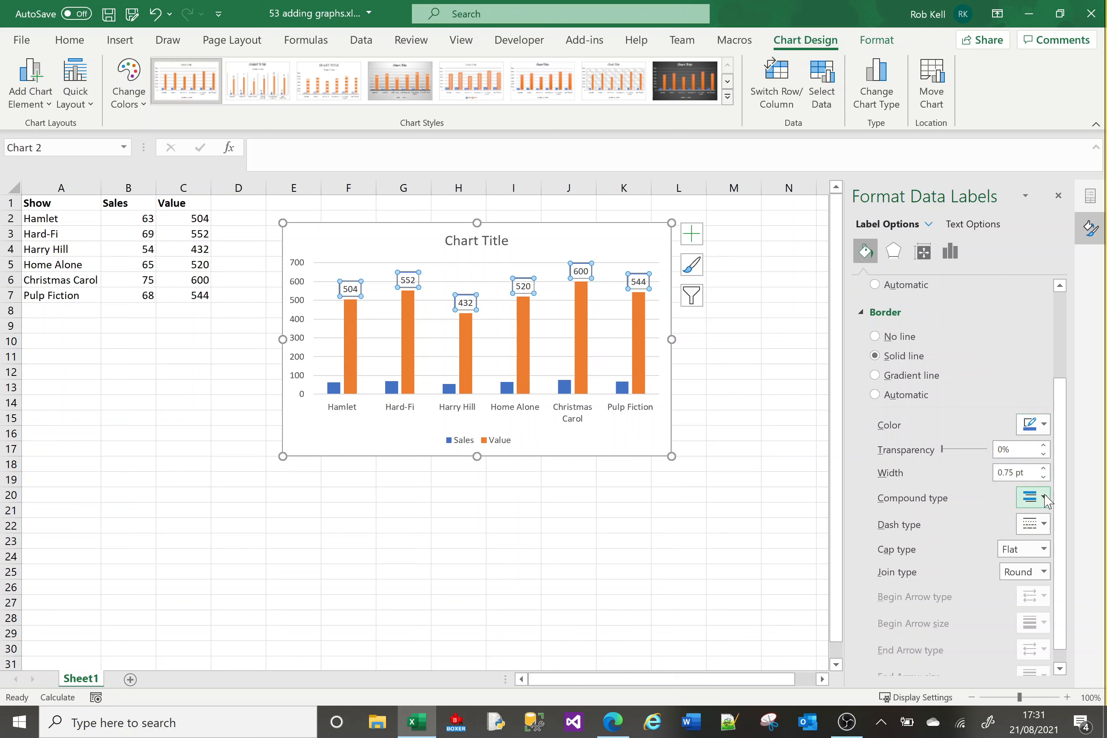
pyautogui.click(1044, 525)
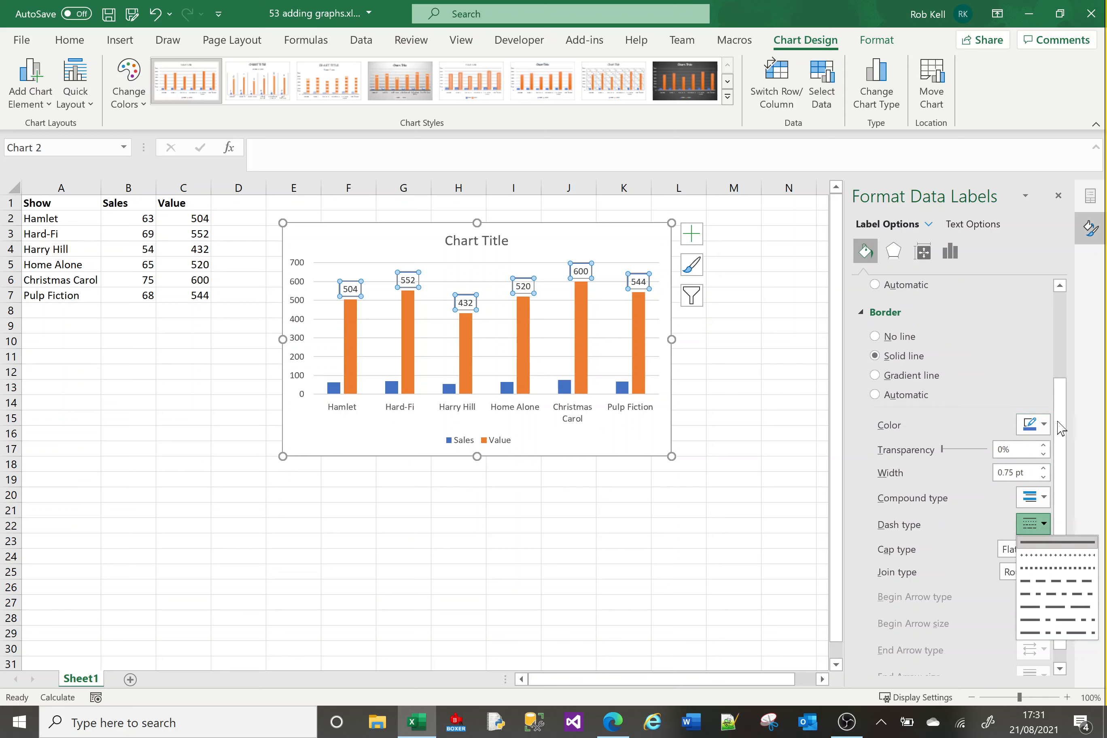
pyautogui.click(1063, 381)
pyautogui.scroll(3, 1063, 380)
pyautogui.click(876, 460)
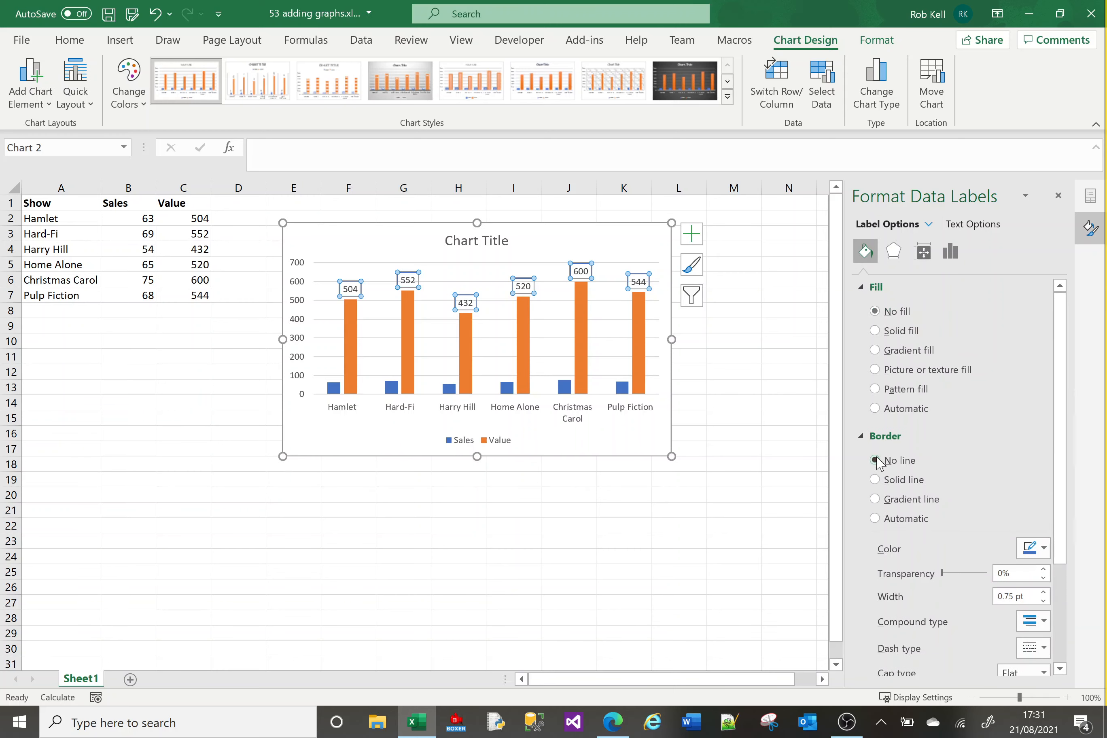
# Browse the data label effects, size, alignment and text option sections of the formatting pane.
pyautogui.click(896, 257)
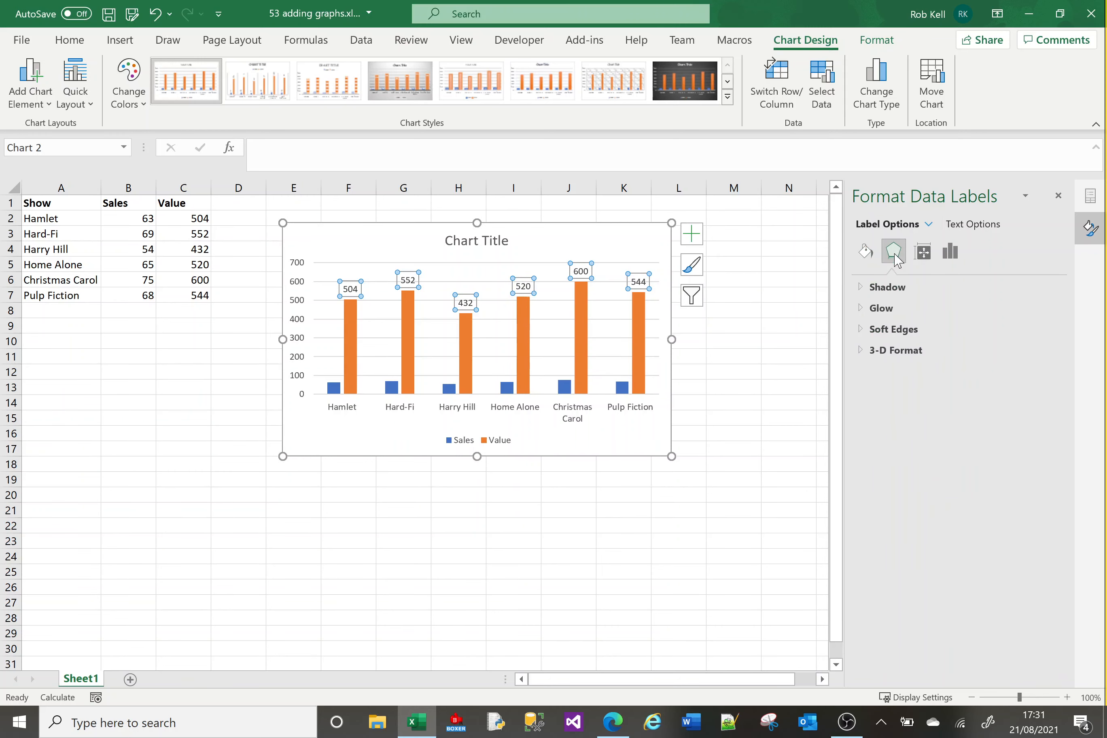
pyautogui.click(920, 252)
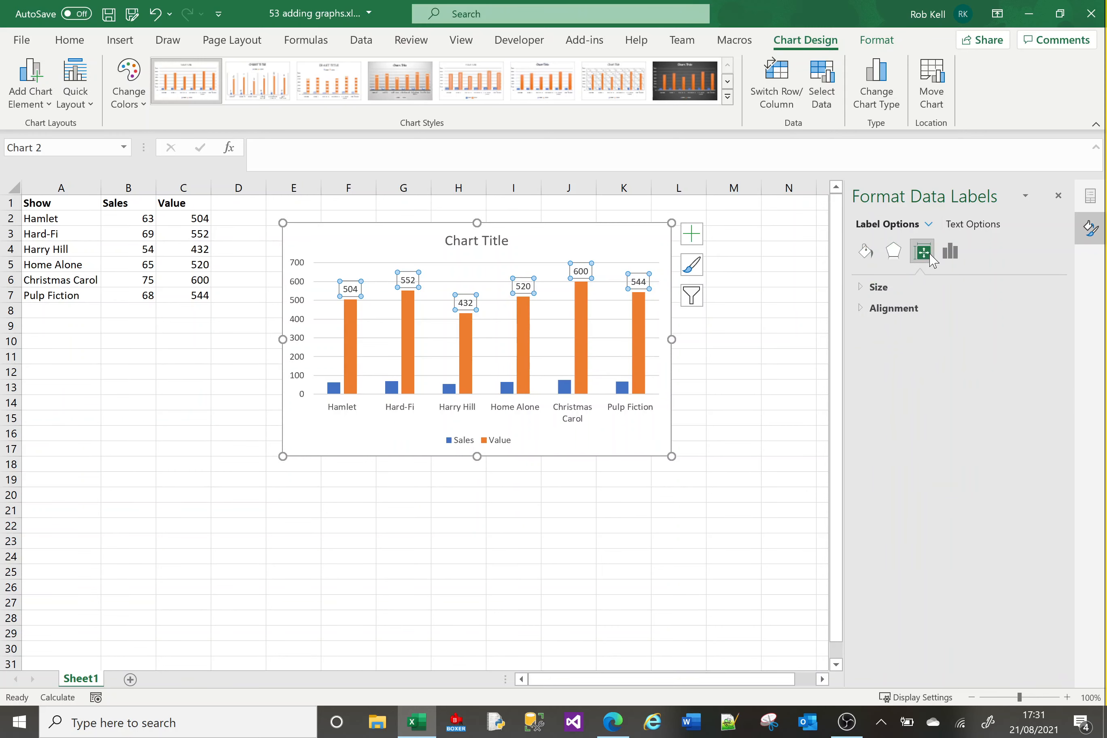
pyautogui.click(863, 291)
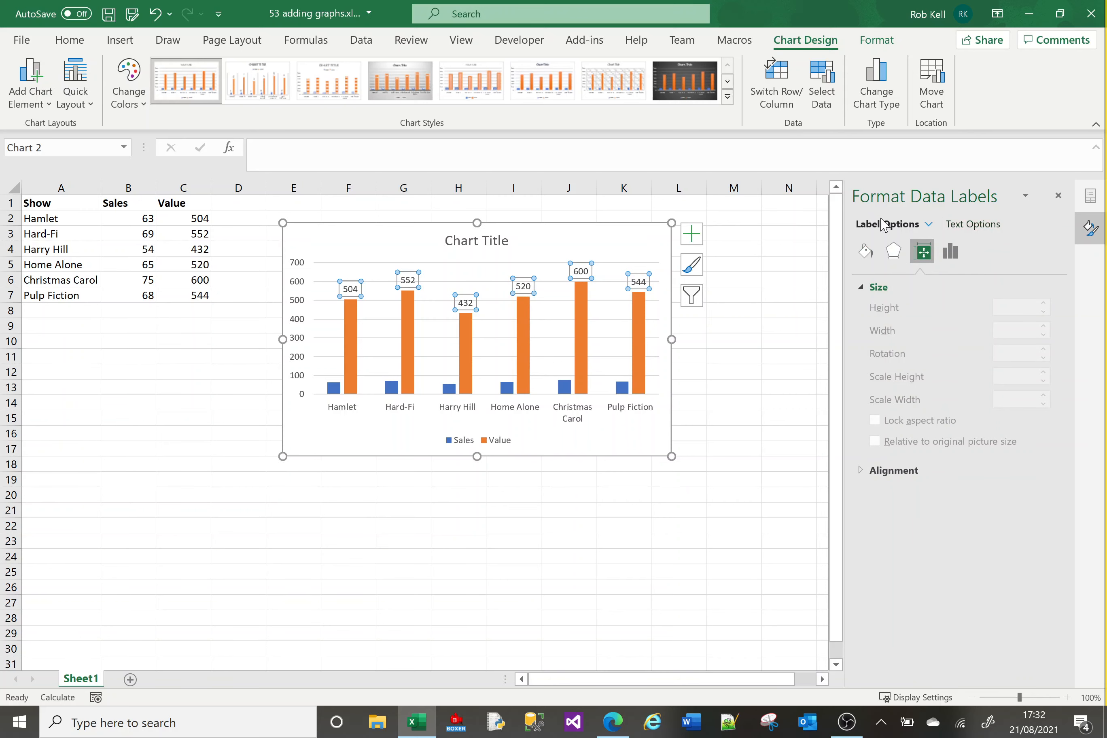
pyautogui.click(967, 231)
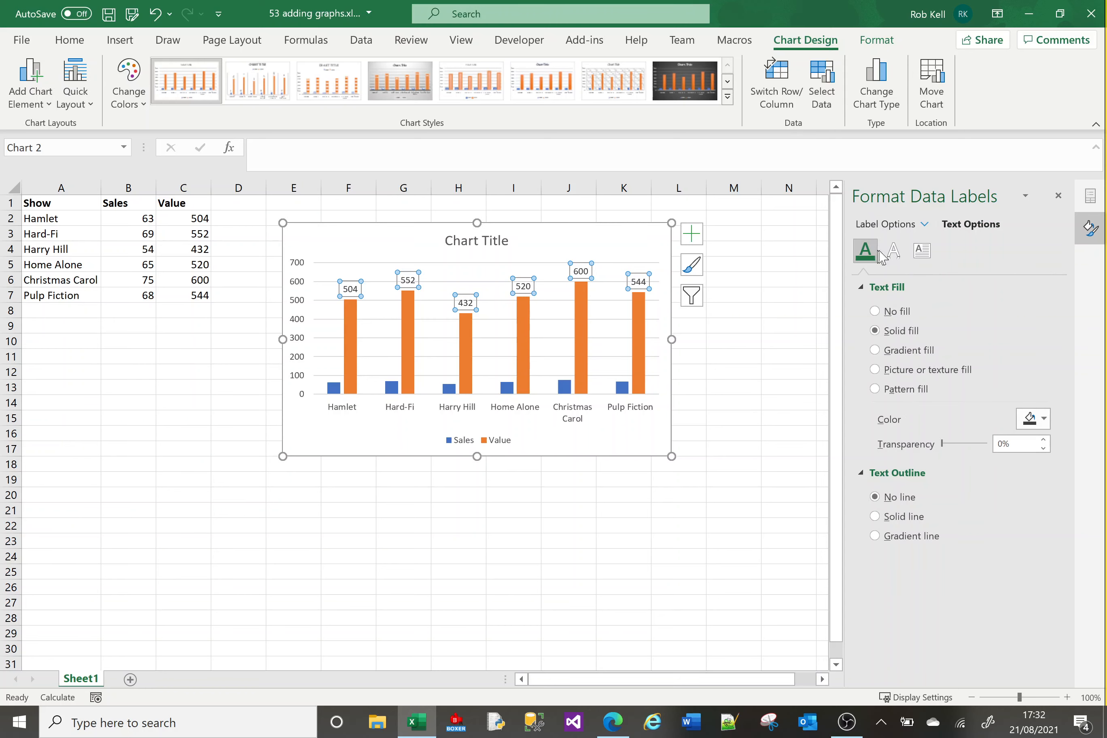
pyautogui.click(895, 254)
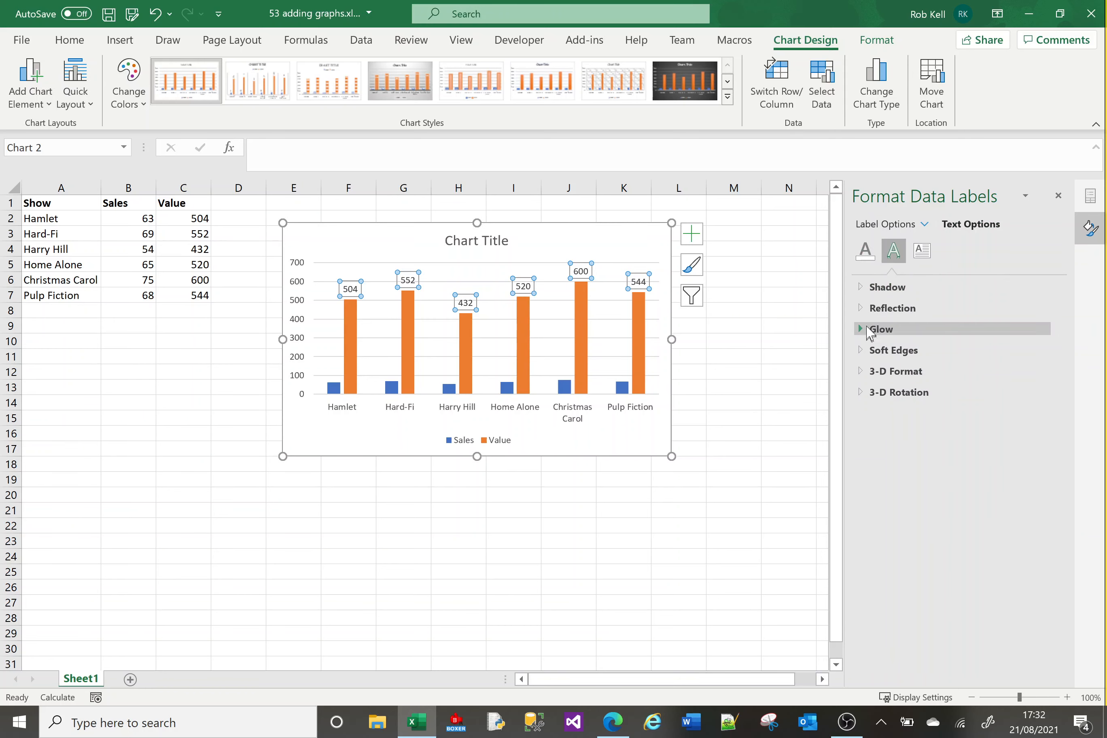
pyautogui.click(865, 311)
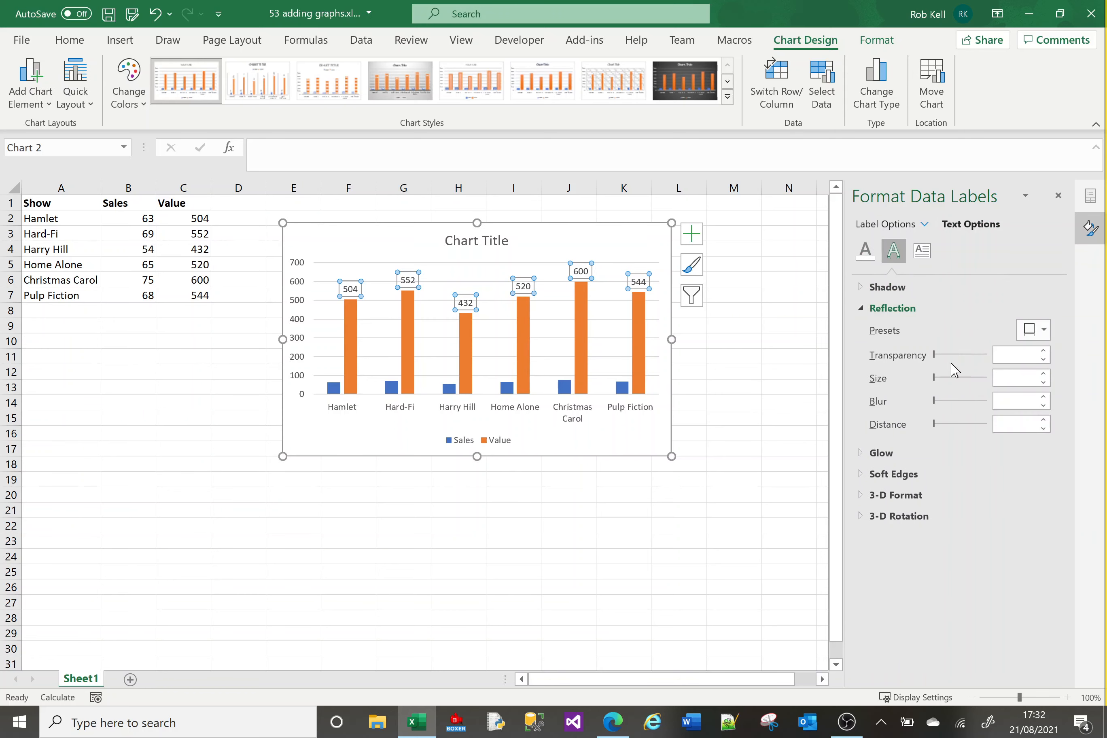
pyautogui.click(860, 287)
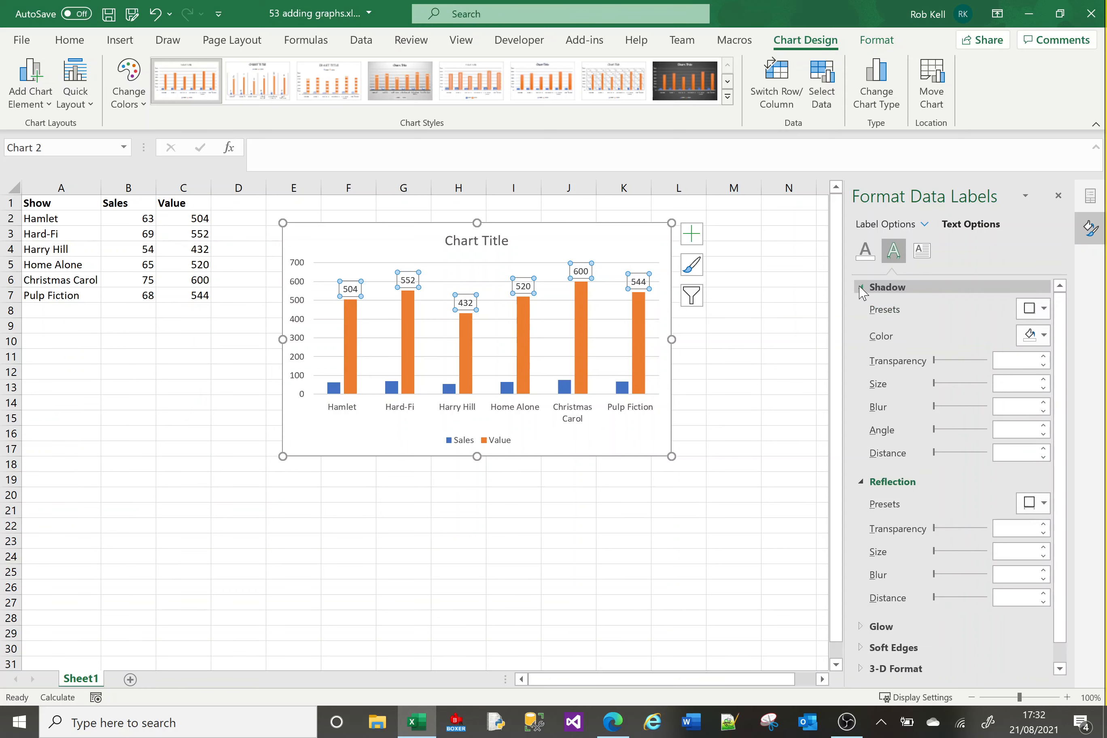
pyautogui.click(866, 251)
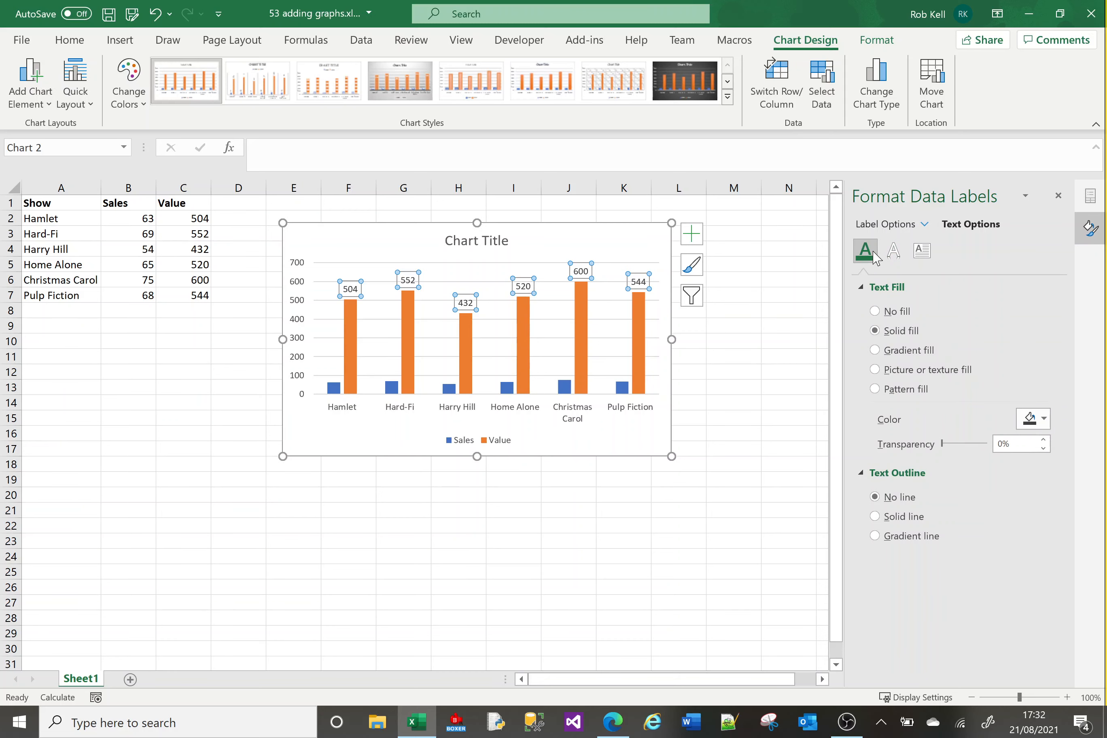
# Select the Sales series, chart area and vertical axis to view their formatting options.
pyautogui.click(623, 388)
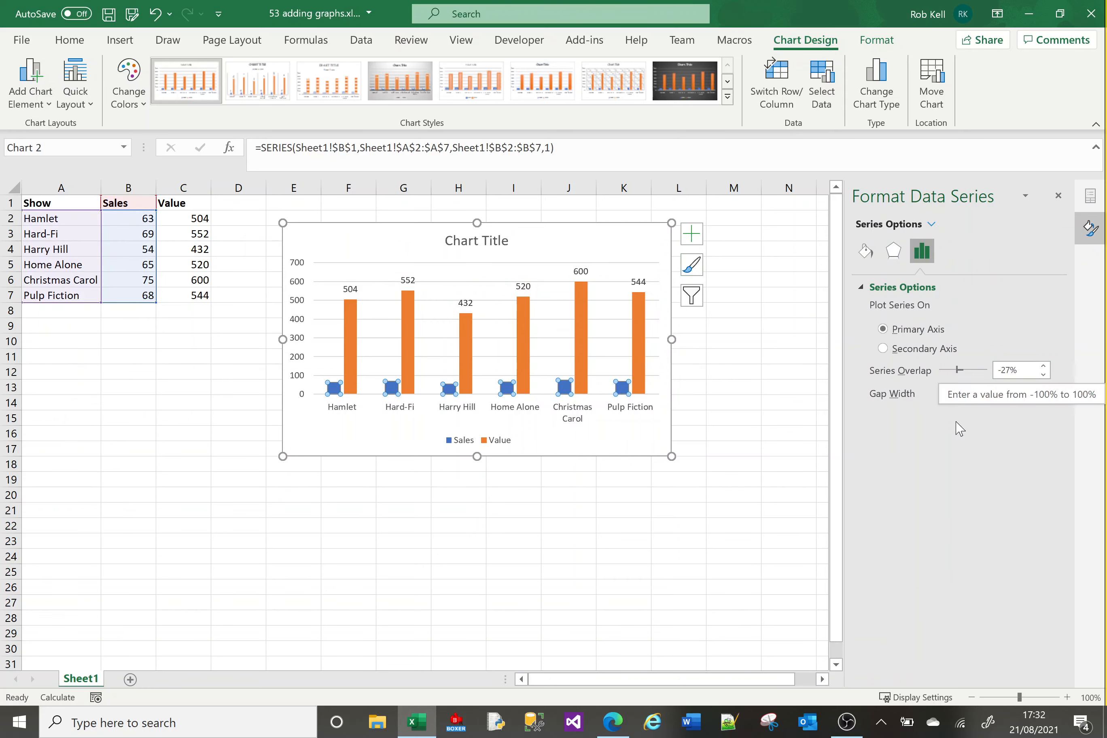
pyautogui.click(637, 434)
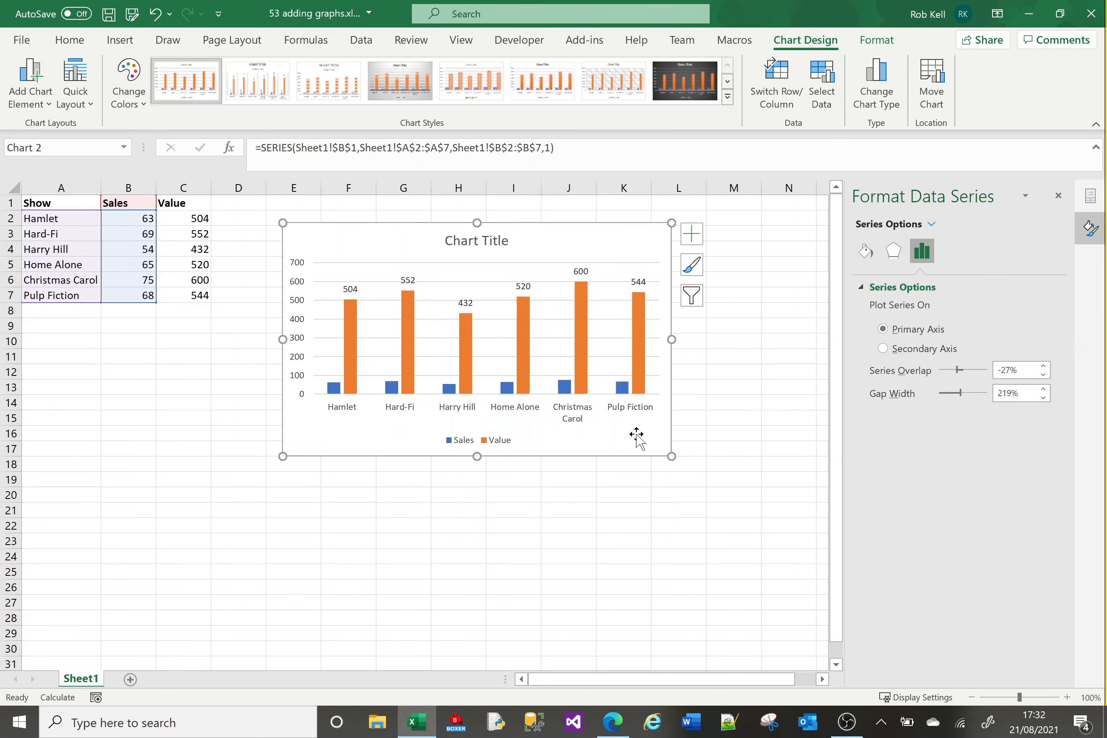
pyautogui.click(300, 361)
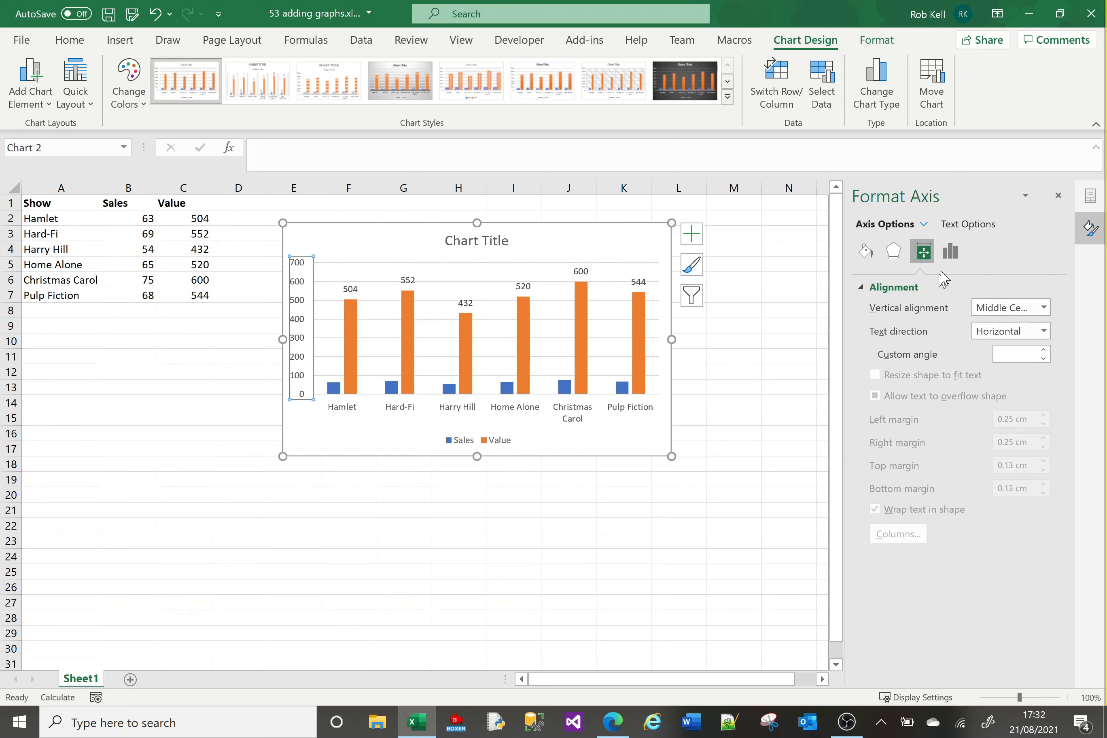
# Select the chart title and set its text fill colour to red.
pyautogui.click(482, 242)
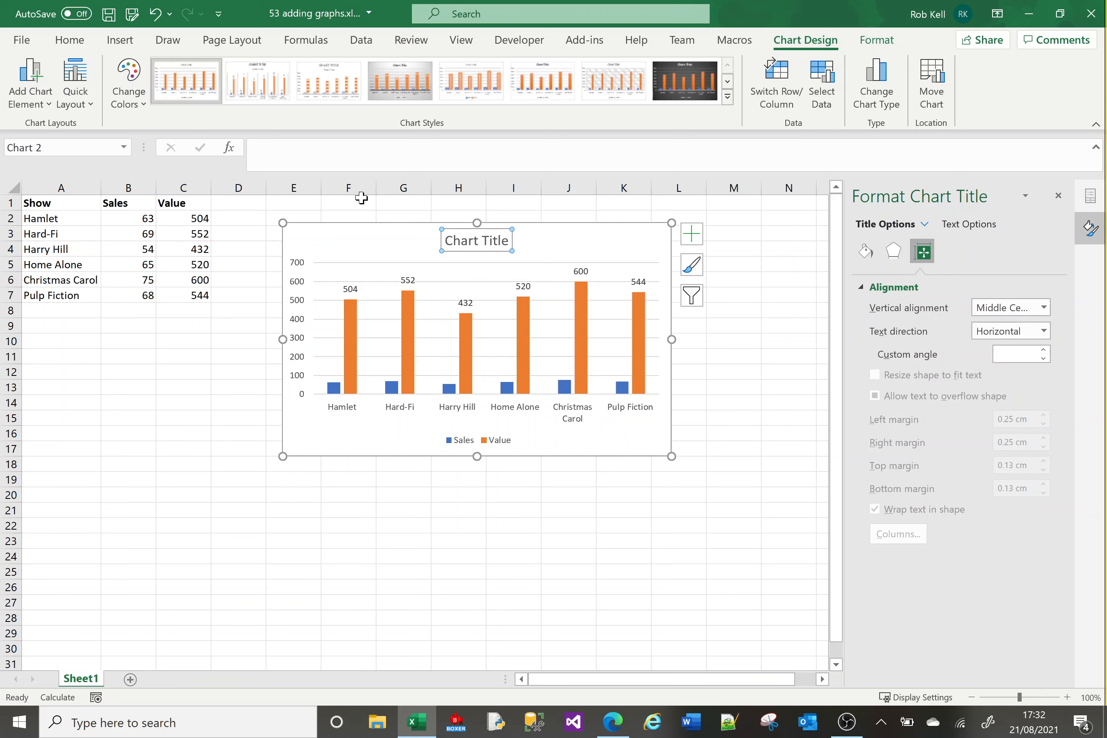
pyautogui.click(866, 252)
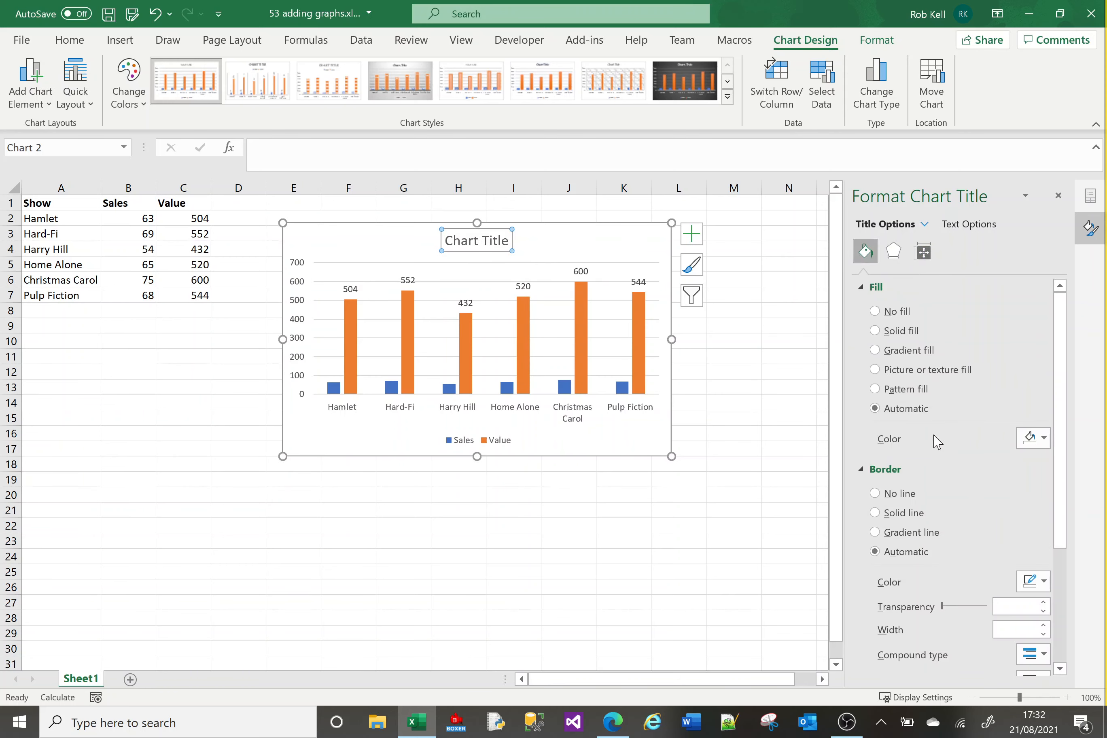
pyautogui.click(972, 225)
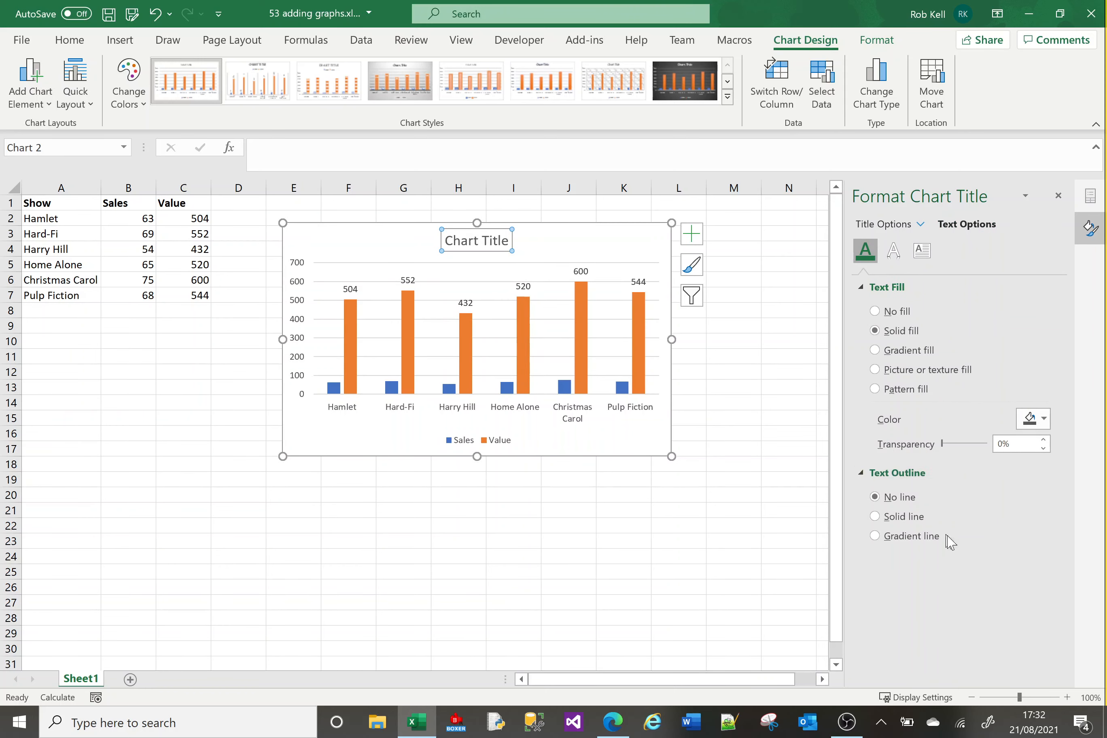
pyautogui.click(1029, 421)
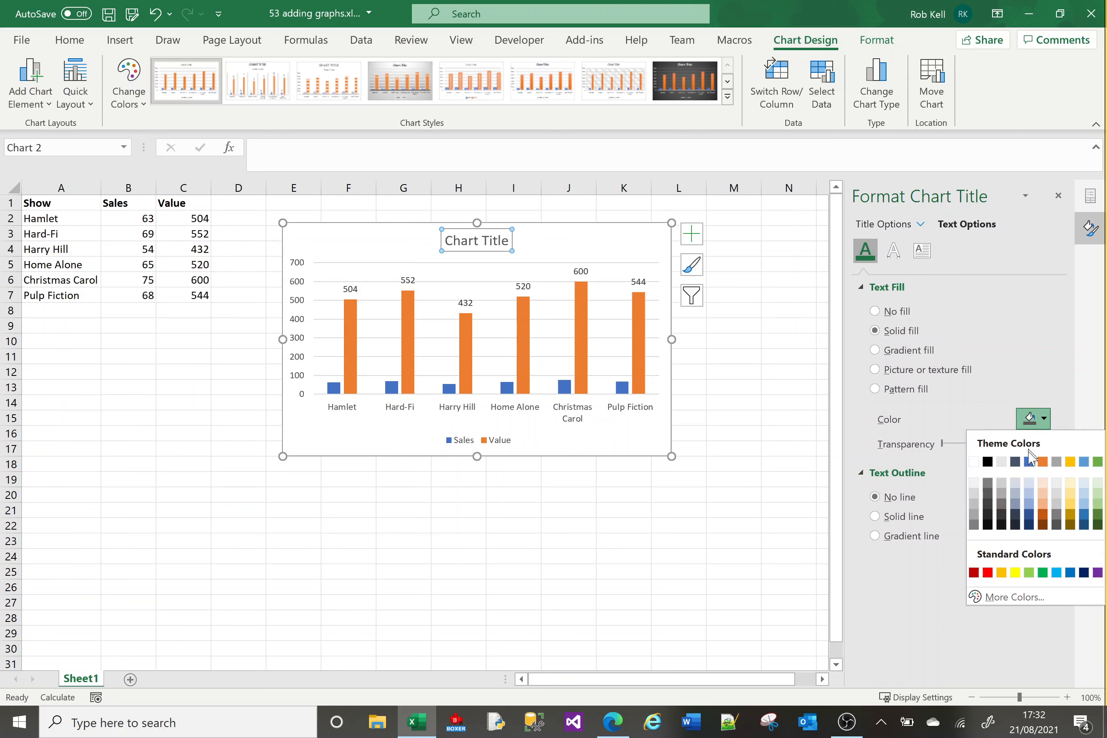
pyautogui.click(989, 576)
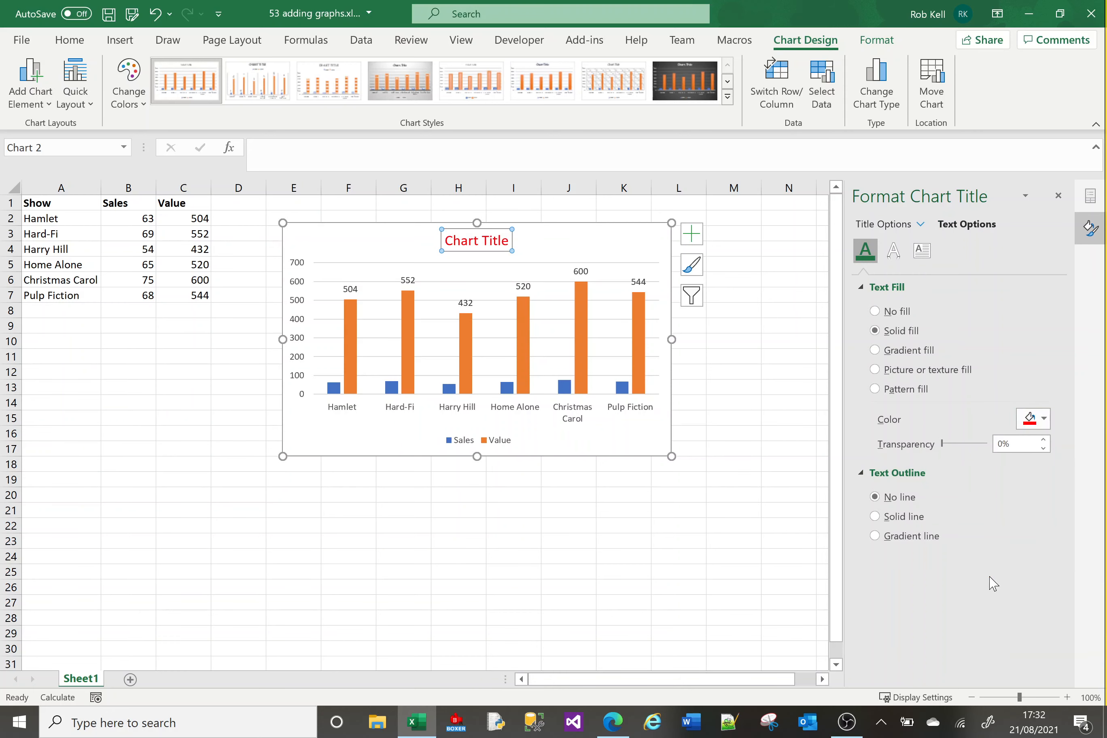
# Apply an outer shadow preset to the chart title text.
pyautogui.click(894, 250)
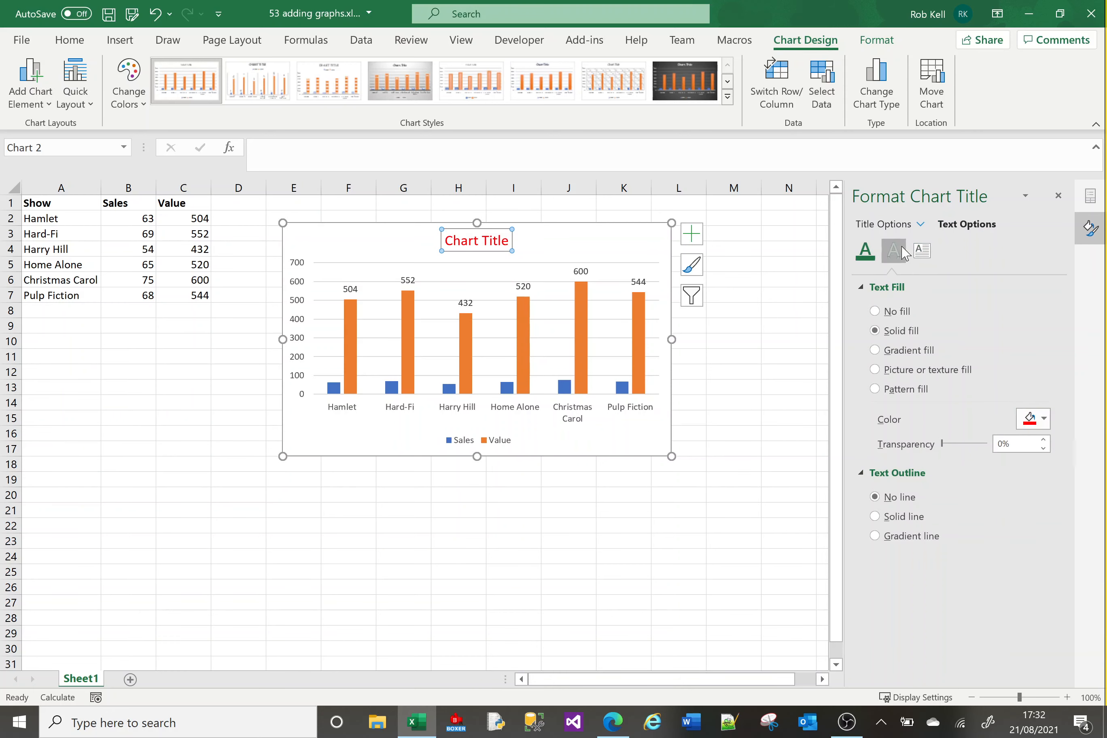
pyautogui.click(1034, 308)
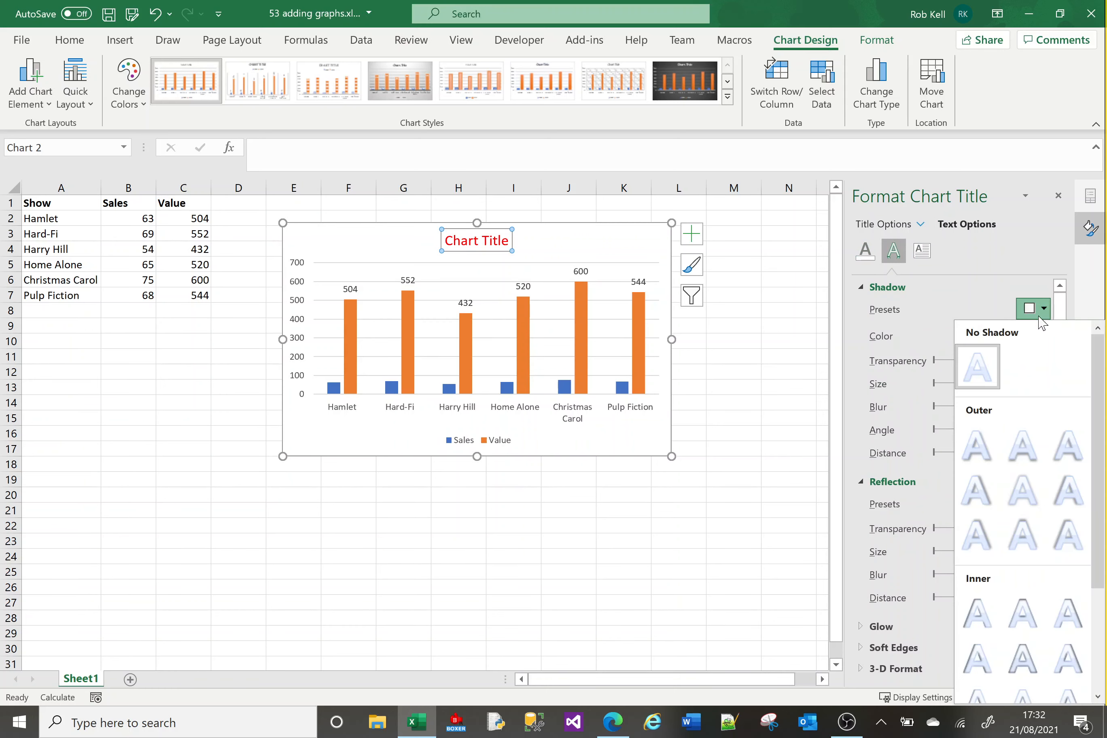
pyautogui.click(976, 463)
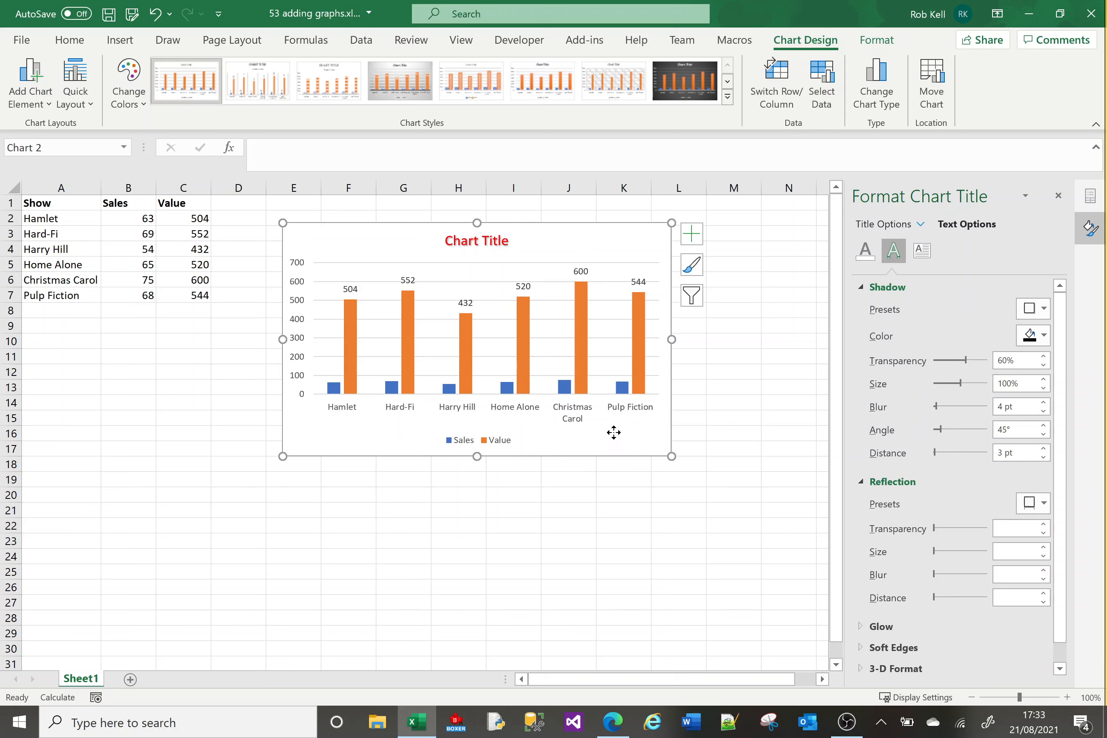
# Open Change Series Chart Type for the Value series and browse the chart type categories in the dialog.
pyautogui.rightClick(613, 432)
pyautogui.click(592, 436)
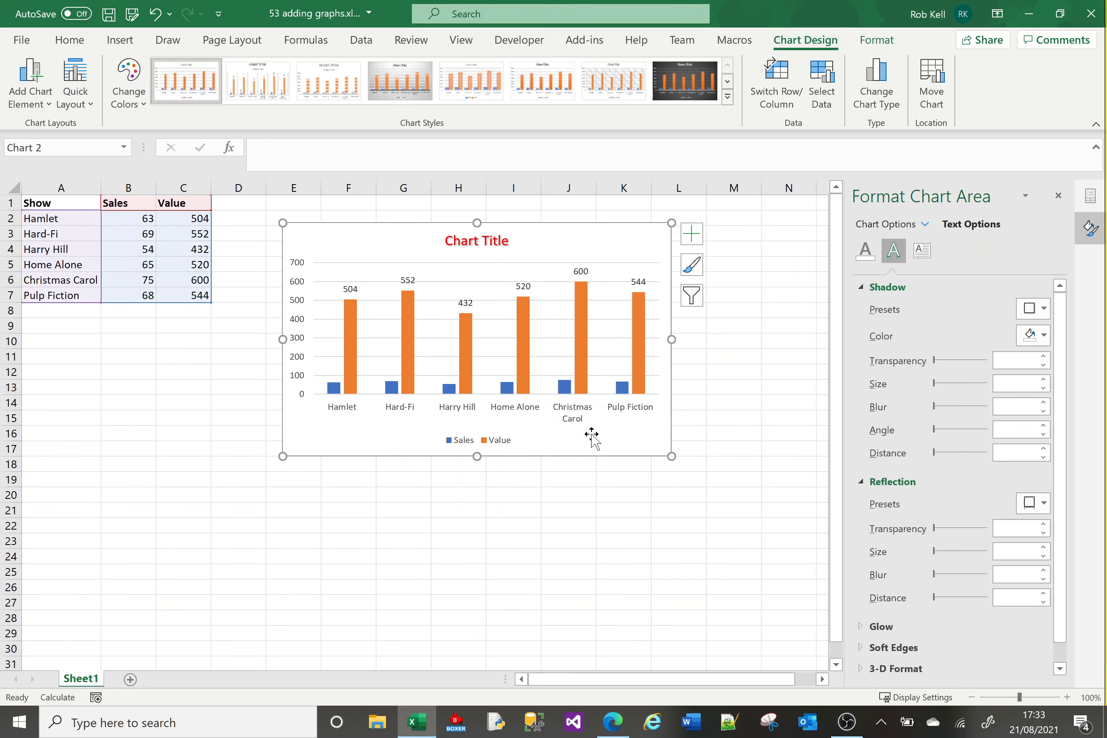
pyautogui.rightClick(582, 379)
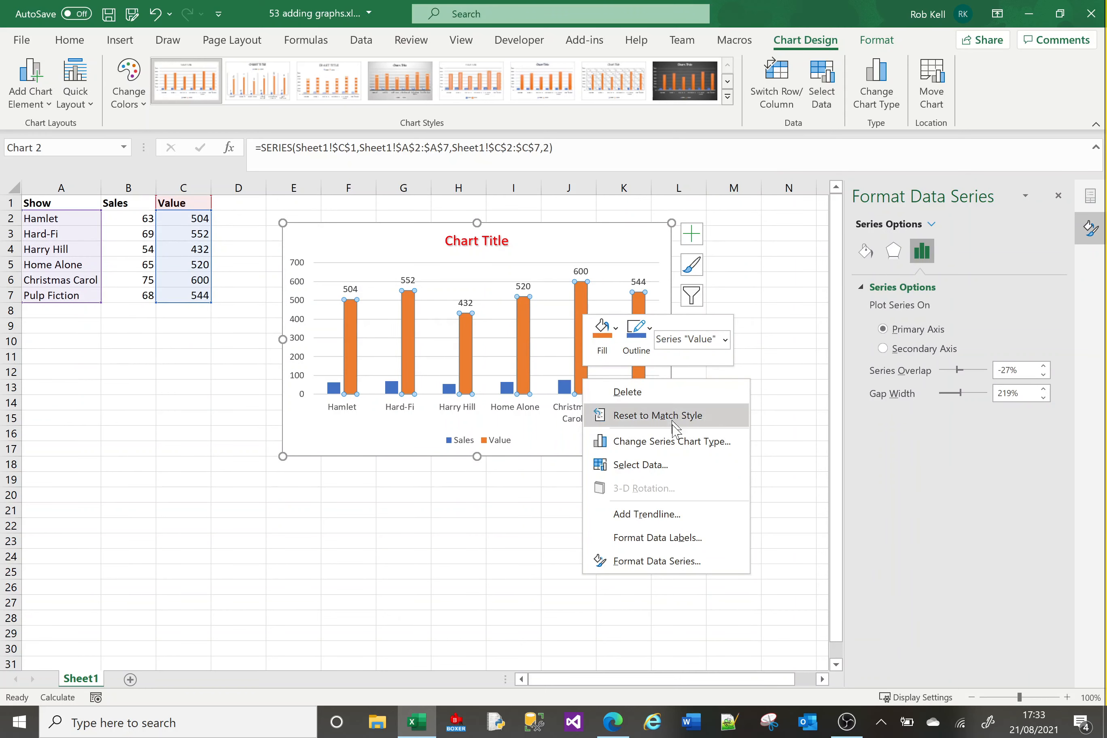
pyautogui.click(677, 443)
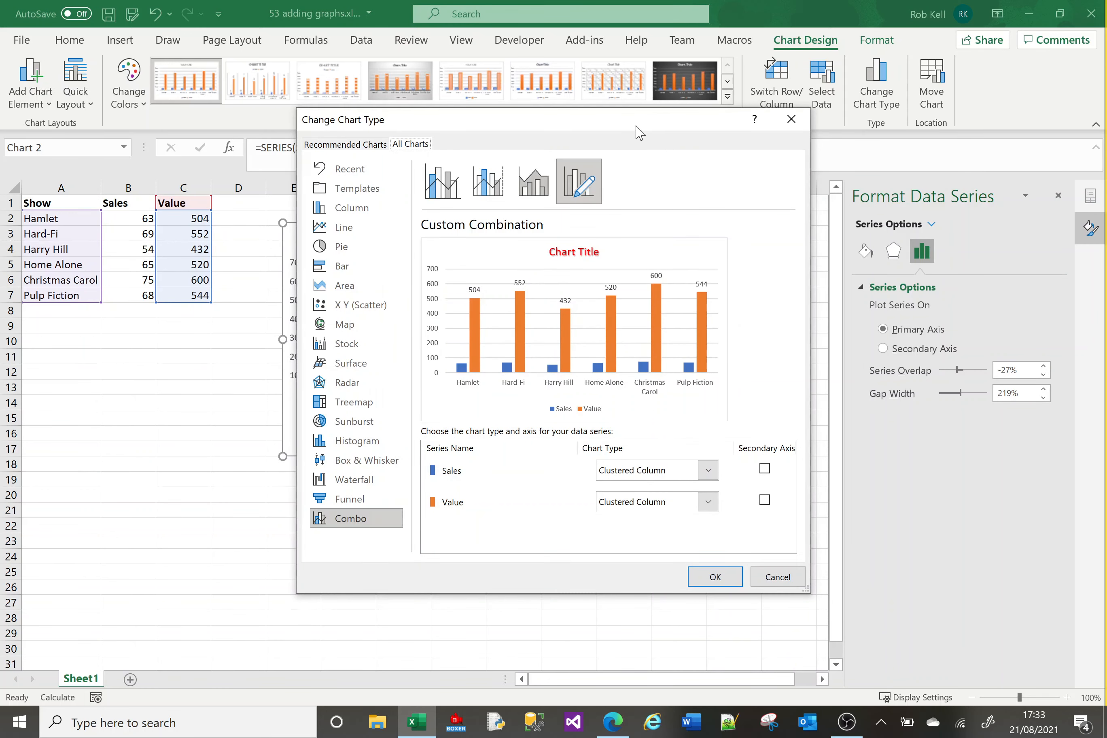
pyautogui.moveTo(639, 132); pyautogui.dragTo(820, 107)
pyautogui.click(538, 190)
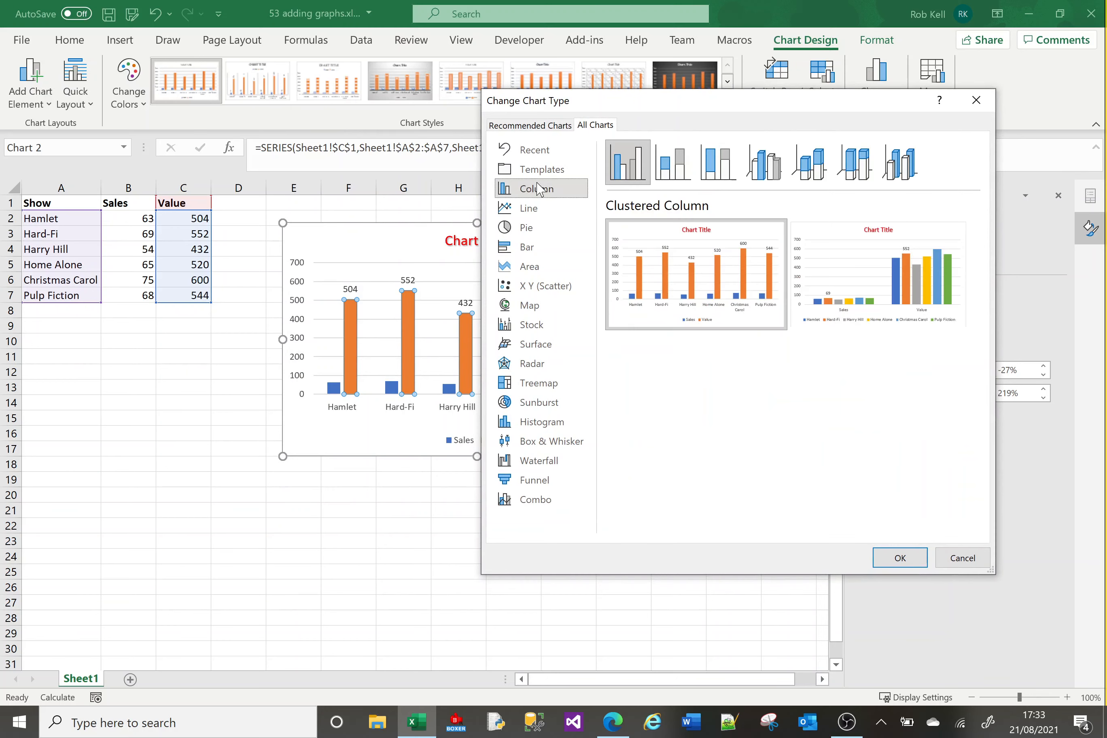
pyautogui.click(529, 209)
pyautogui.click(526, 253)
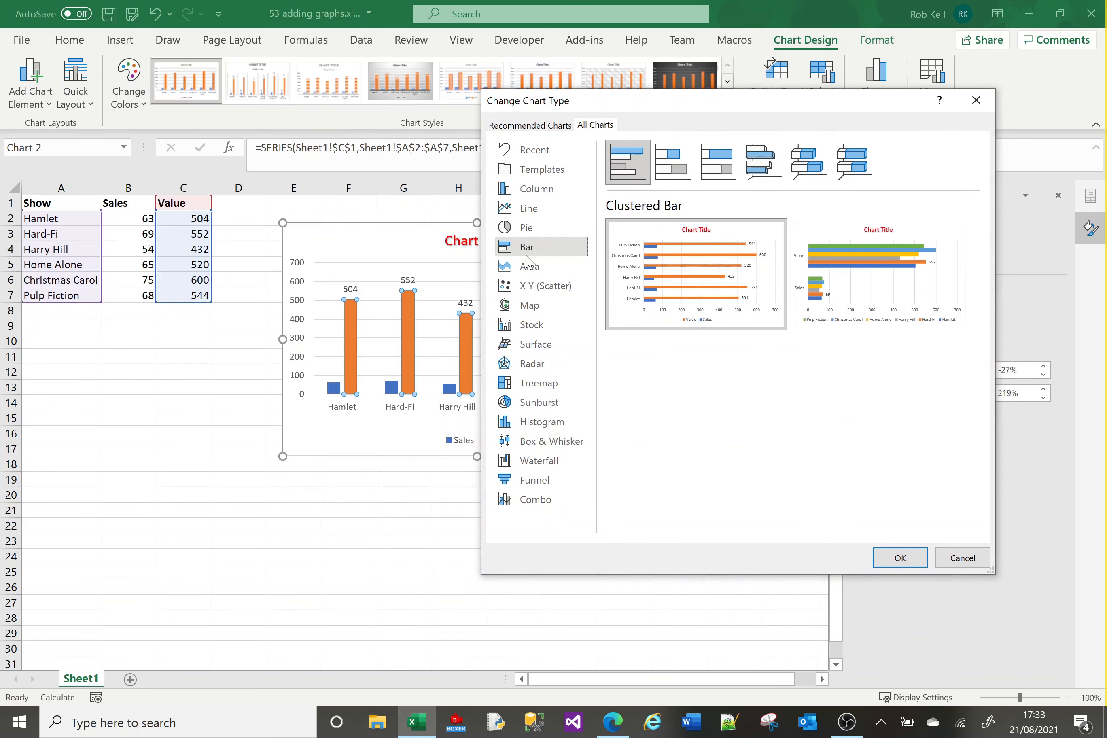
pyautogui.click(528, 267)
pyautogui.click(530, 325)
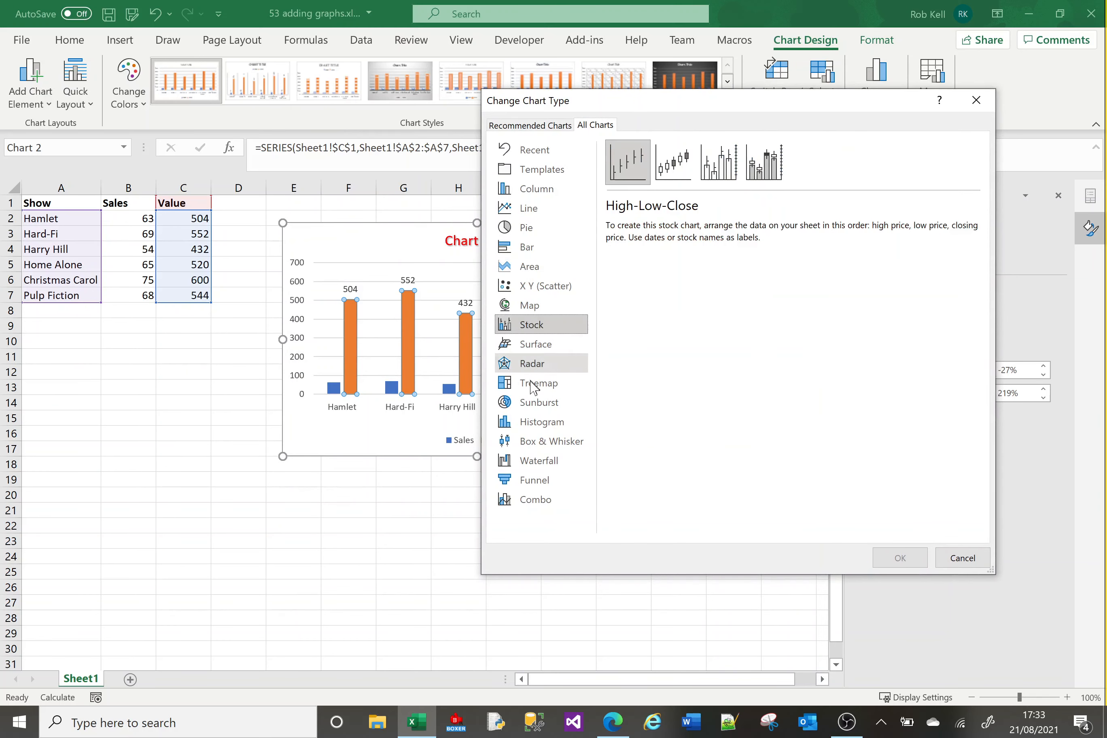
pyautogui.click(532, 403)
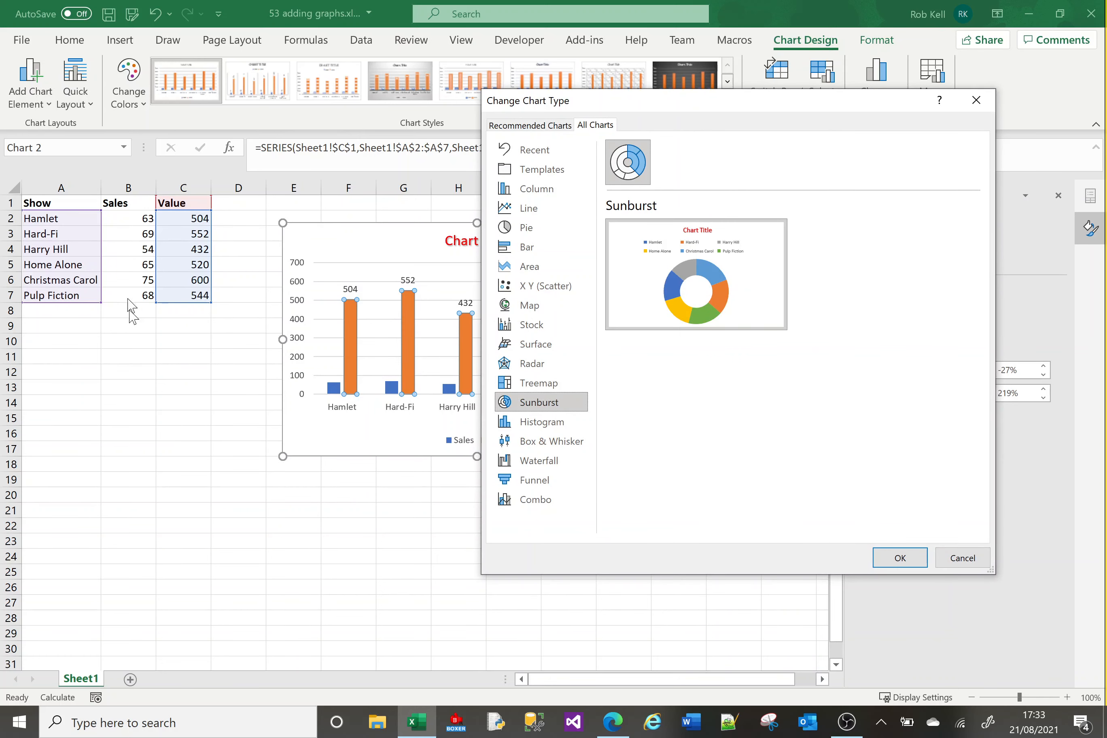
# Build a custom combo chart with the Value series as clustered columns and the Sales series as a line.
pyautogui.click(539, 505)
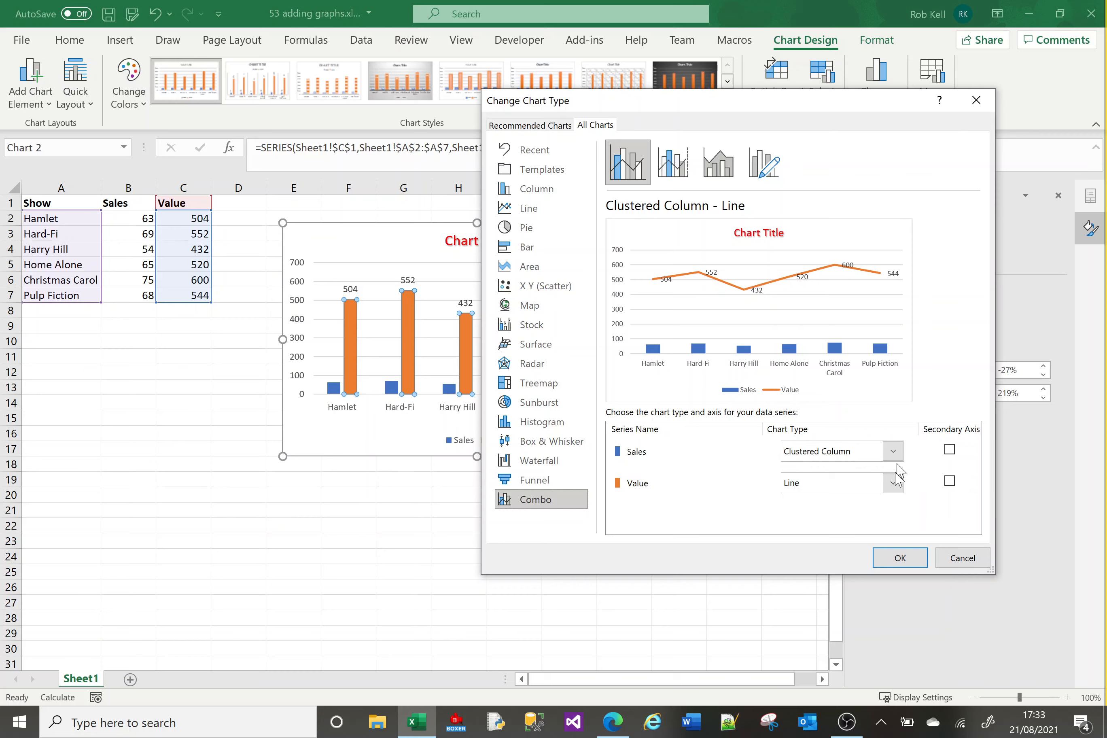
pyautogui.click(893, 486)
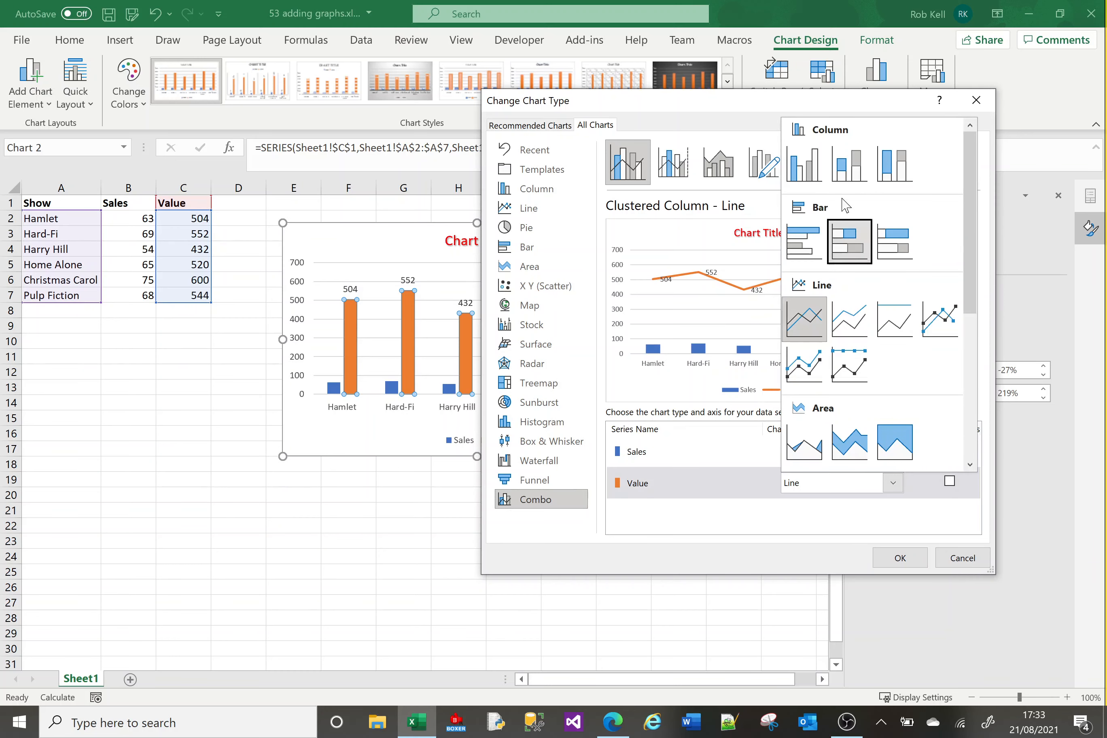
pyautogui.click(805, 170)
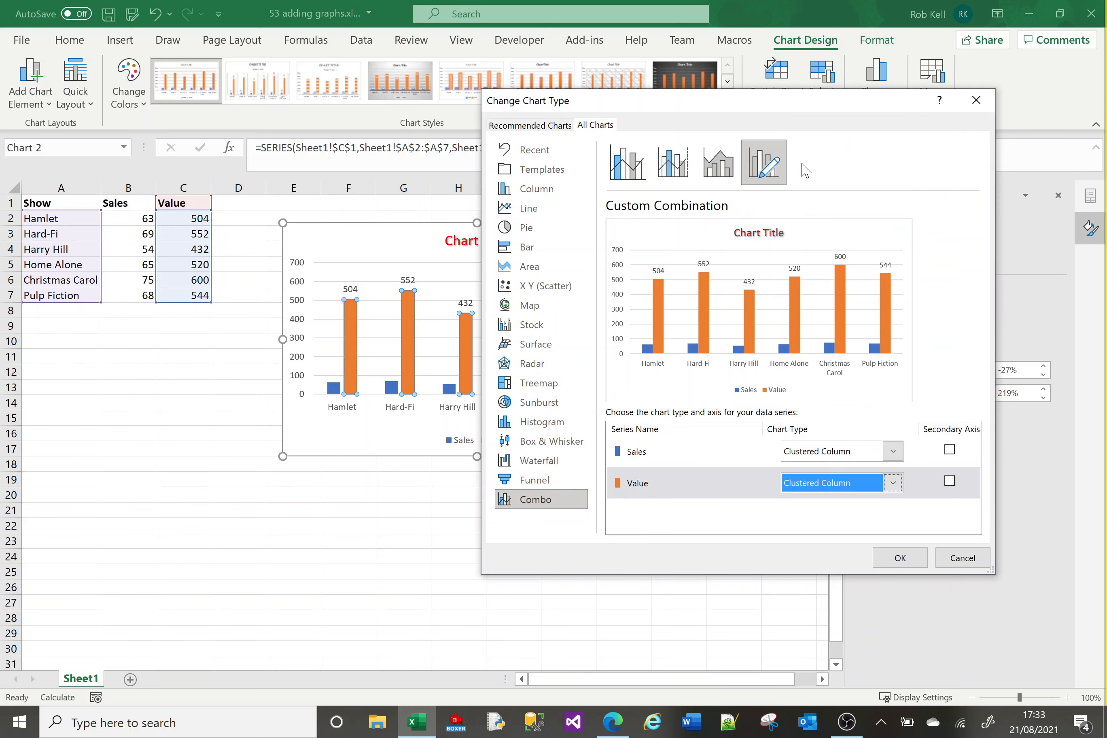
pyautogui.click(894, 456)
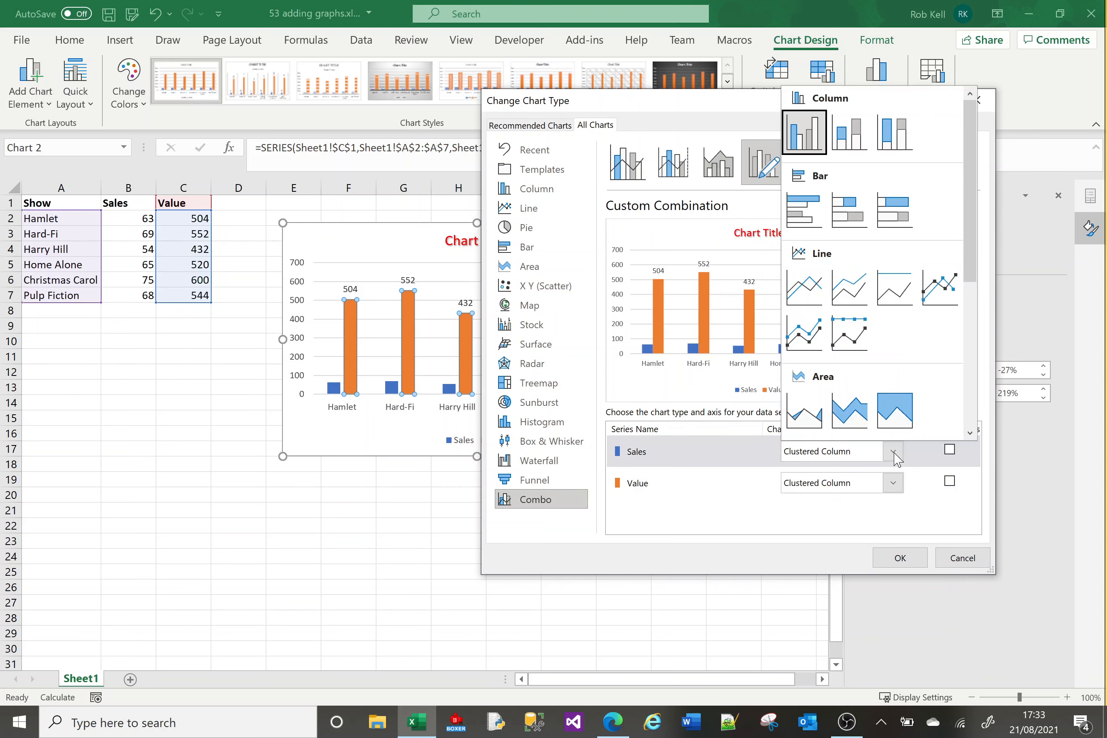
pyautogui.click(810, 293)
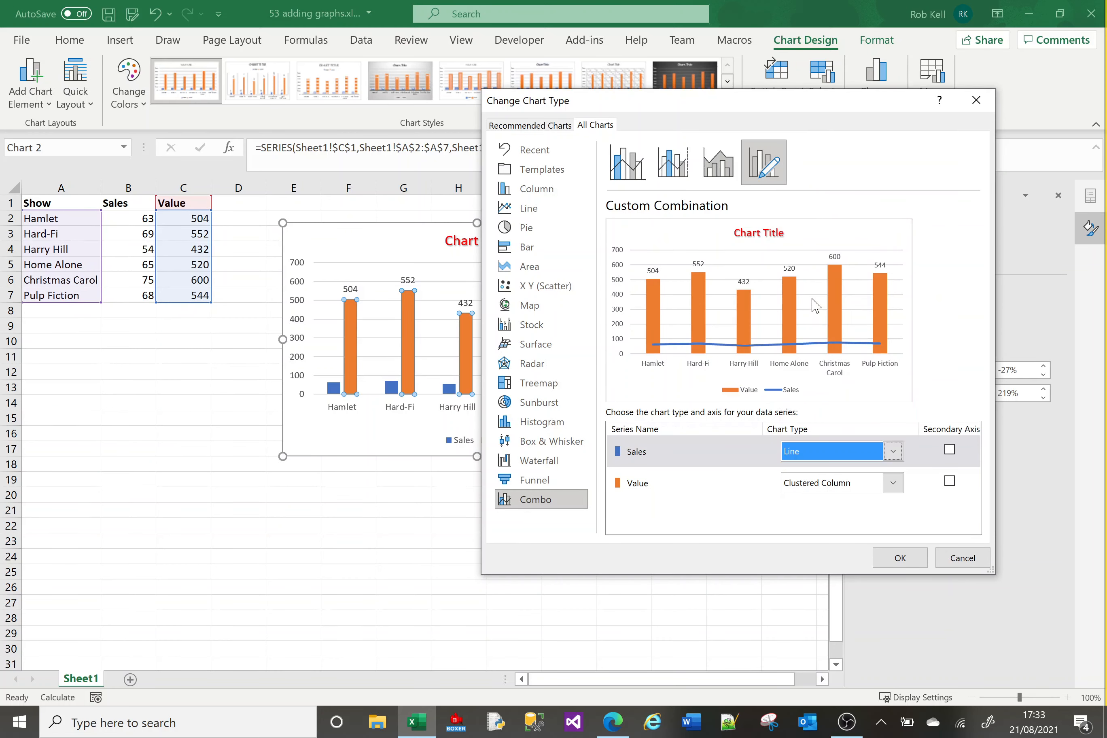
pyautogui.click(900, 558)
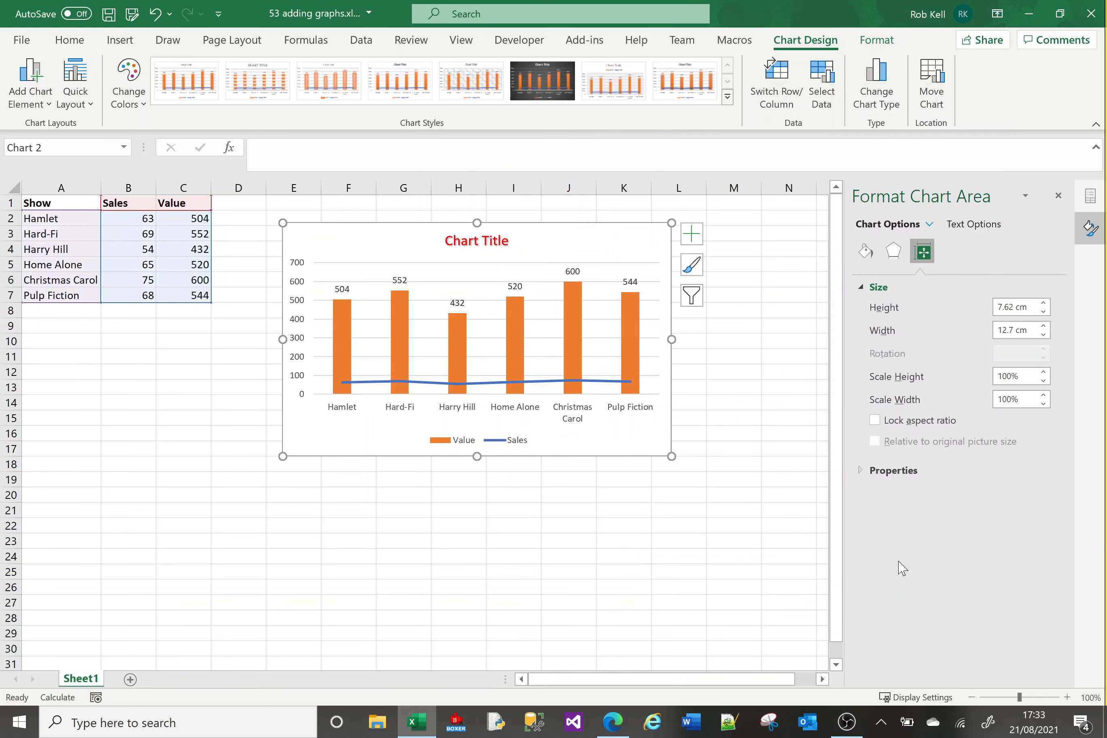
# Change the Value series to Stacked Line with Markers and set the Sales series back to Clustered Column.
pyautogui.rightClick(618, 447)
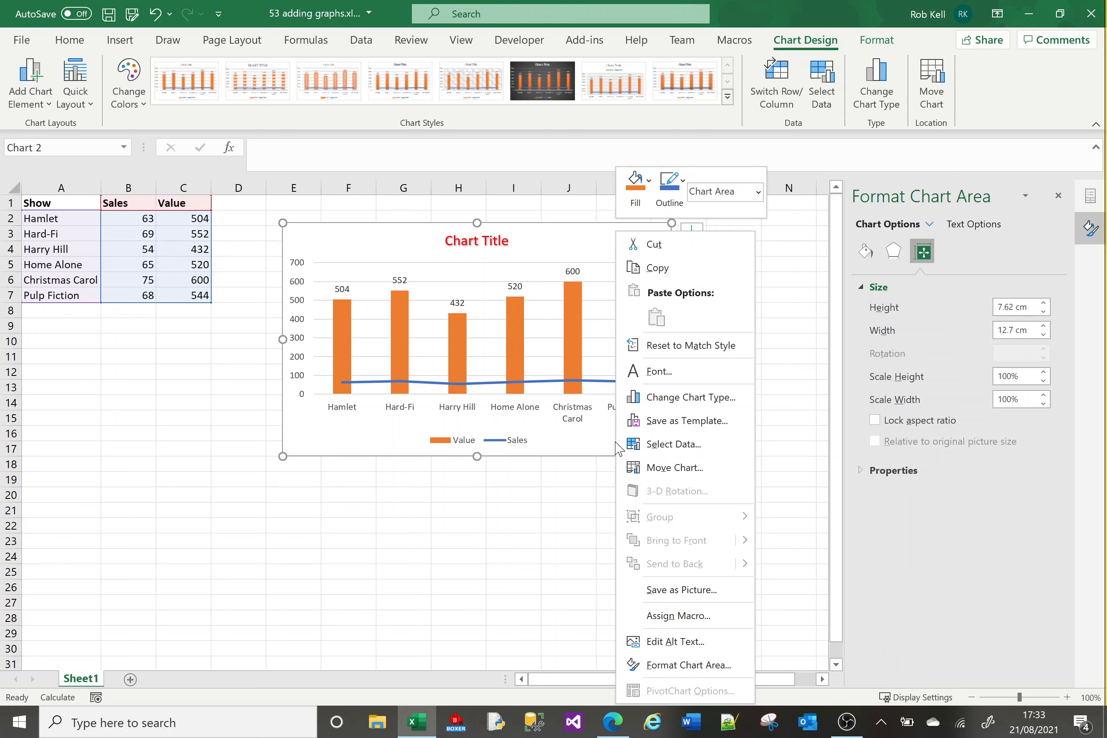
pyautogui.click(683, 398)
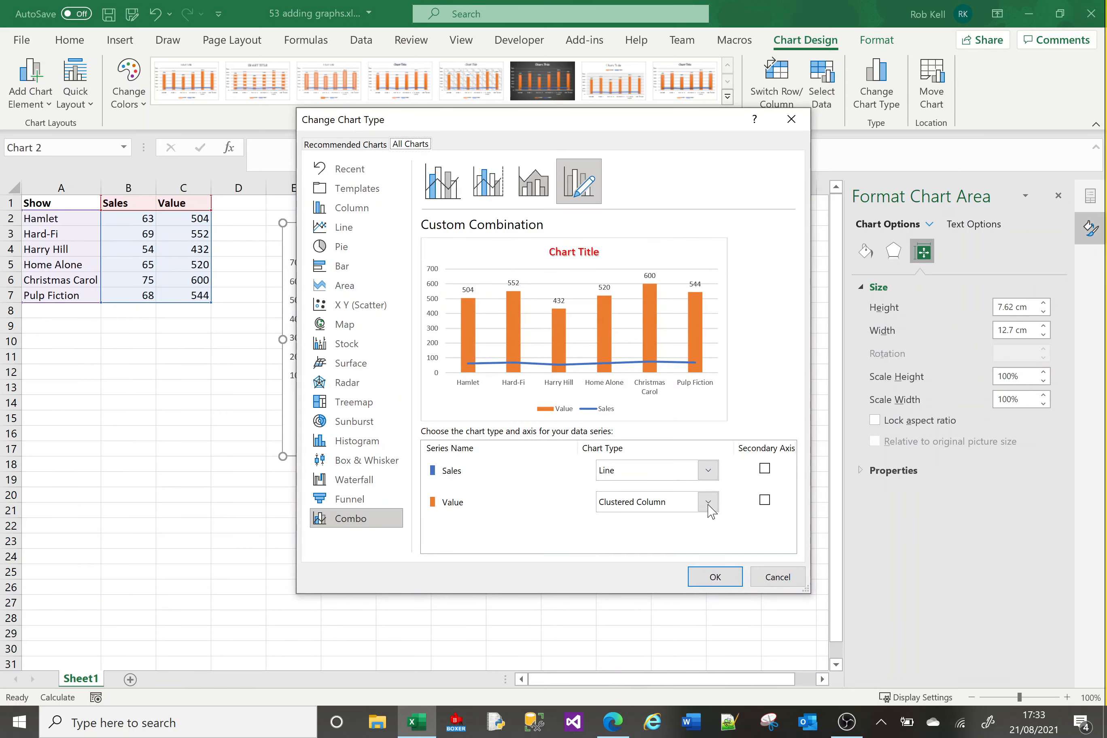
pyautogui.click(709, 503)
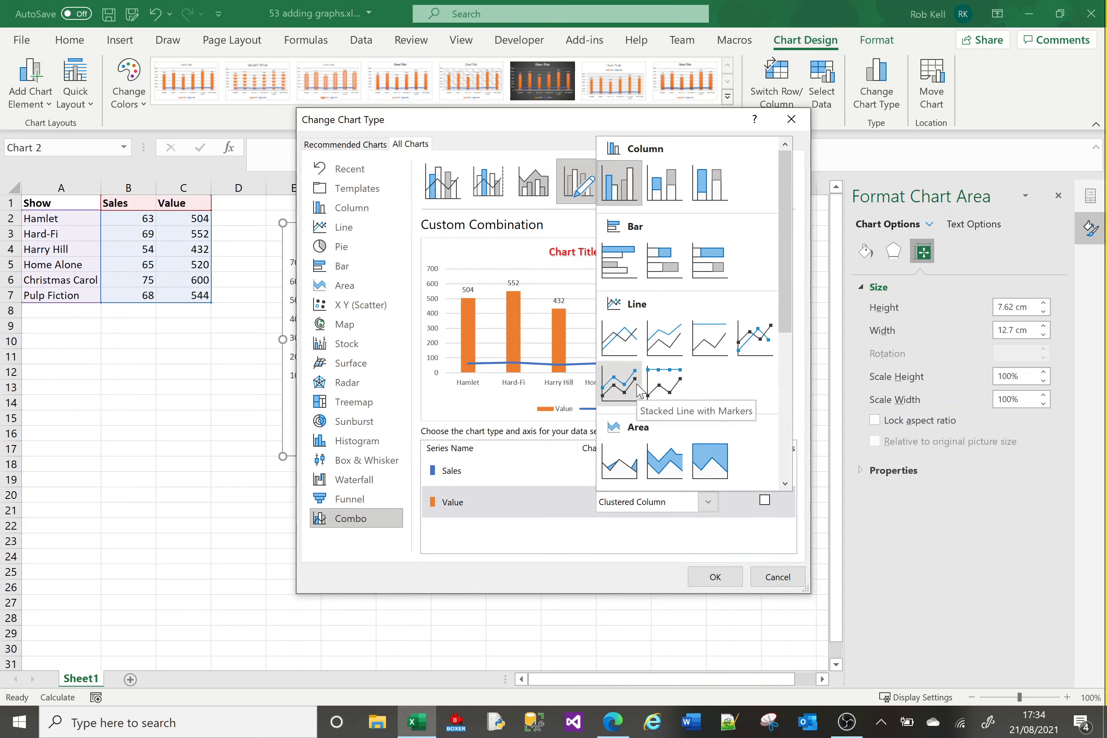
pyautogui.click(785, 474)
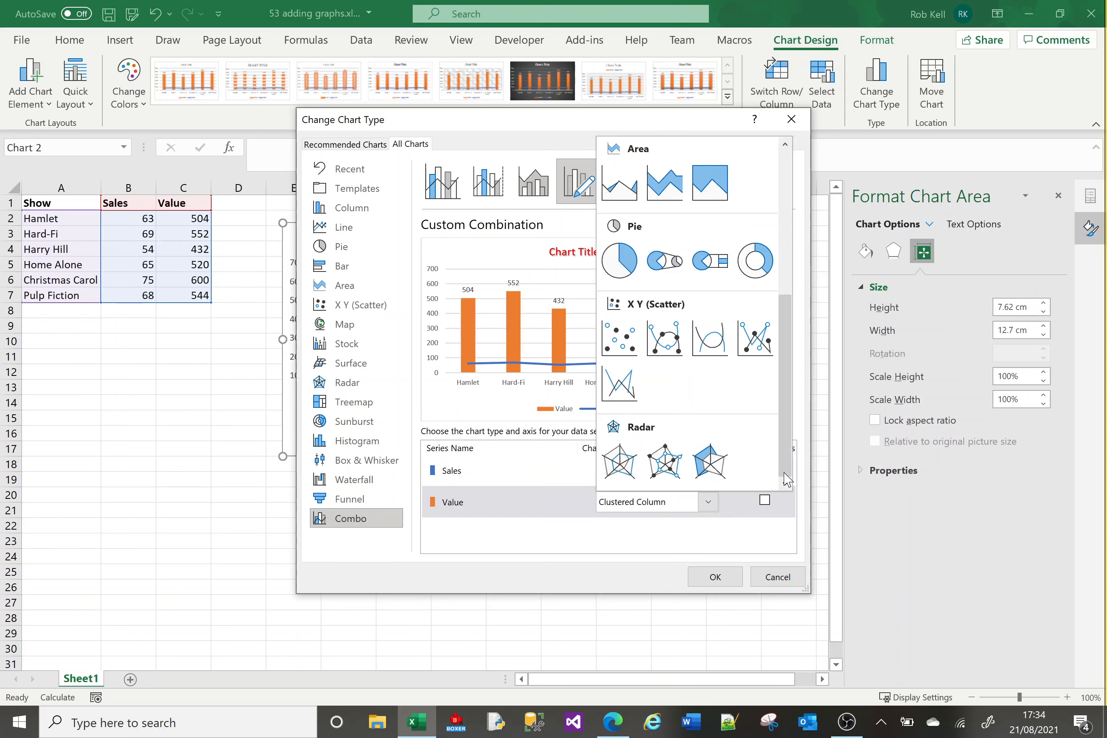
pyautogui.click(785, 251)
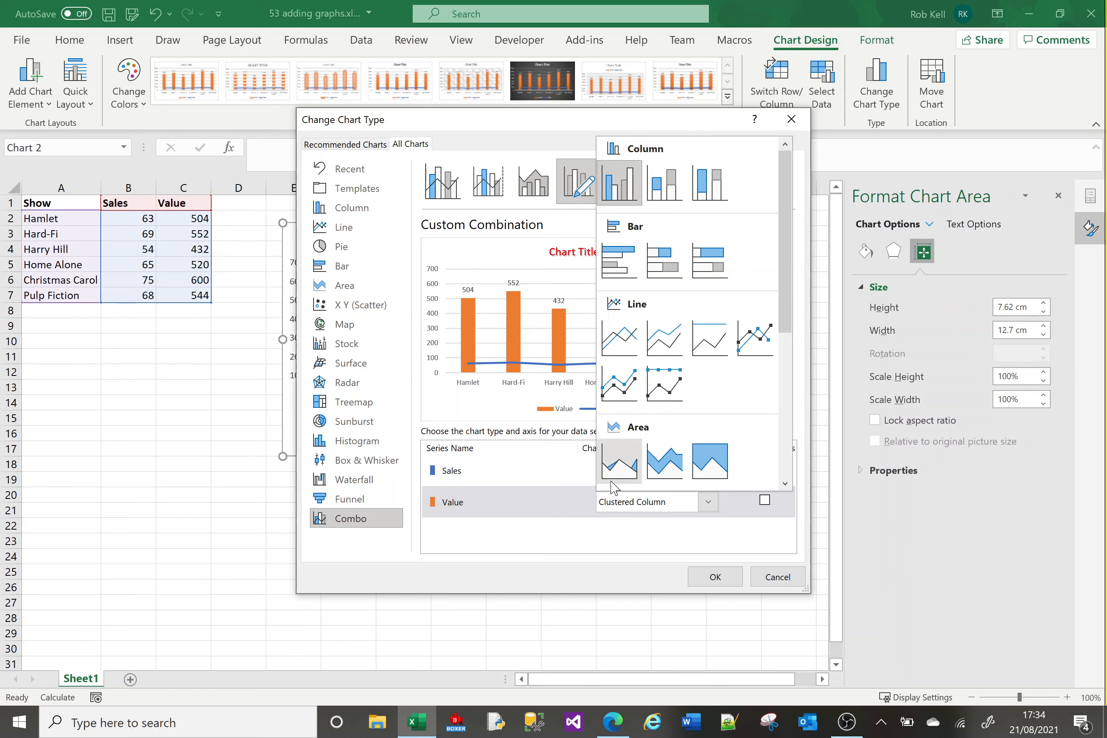
pyautogui.click(616, 379)
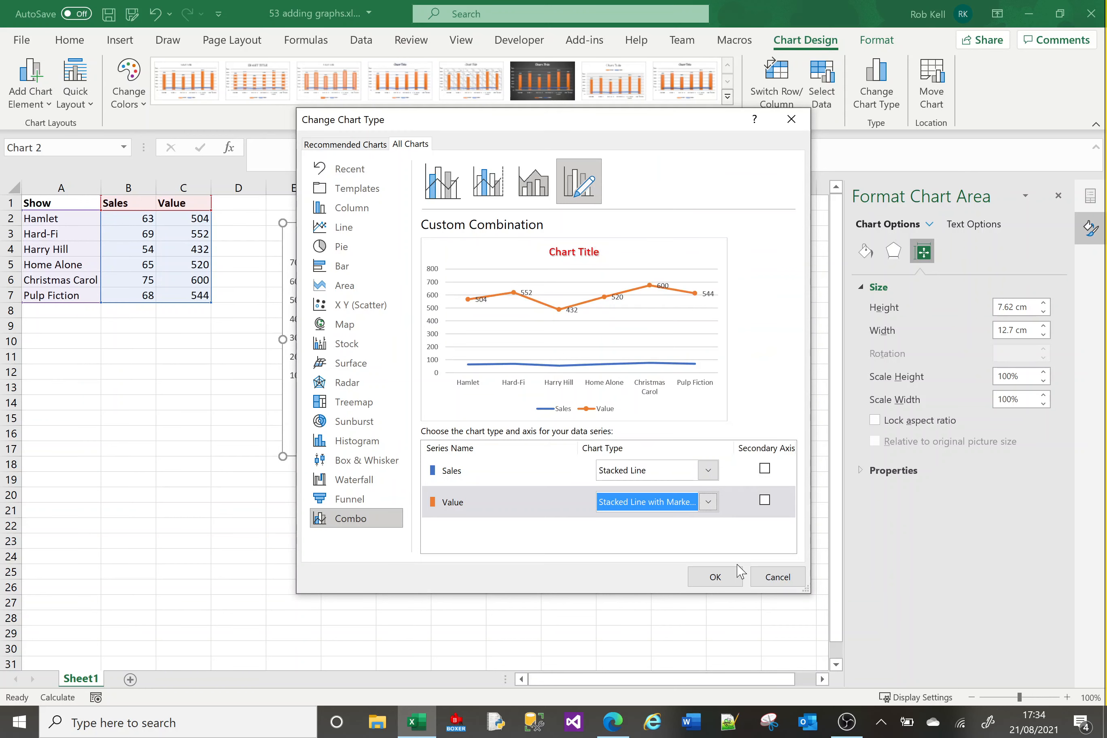
pyautogui.click(708, 470)
pyautogui.click(624, 150)
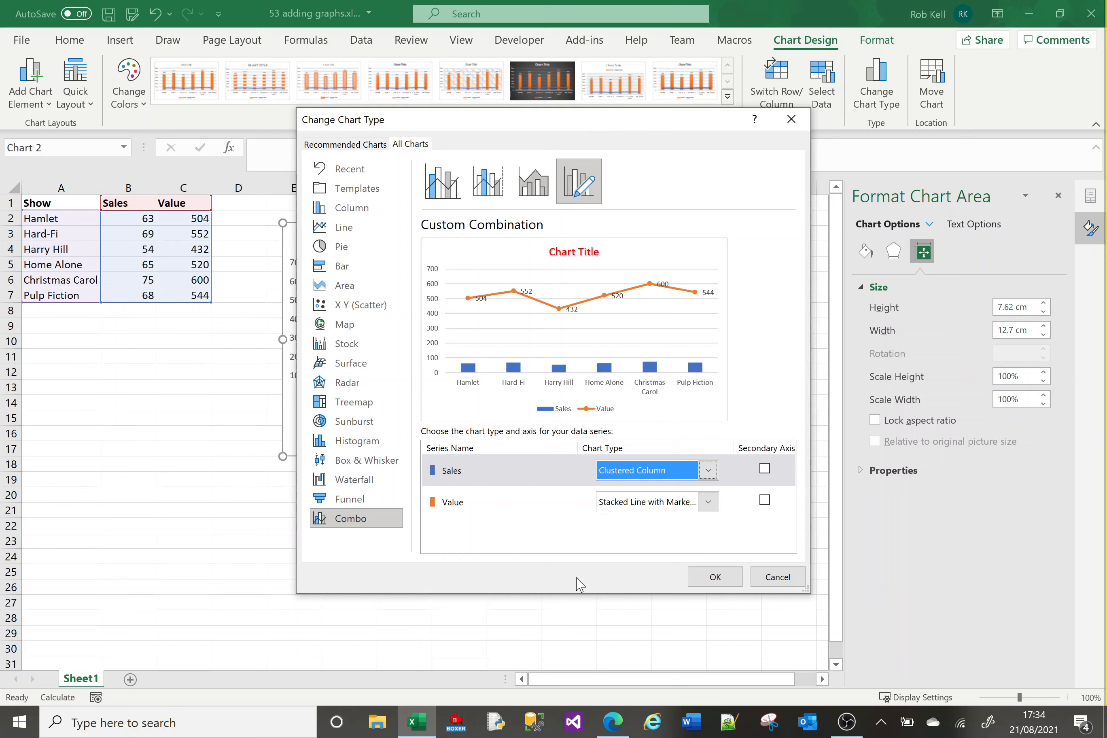
pyautogui.click(715, 577)
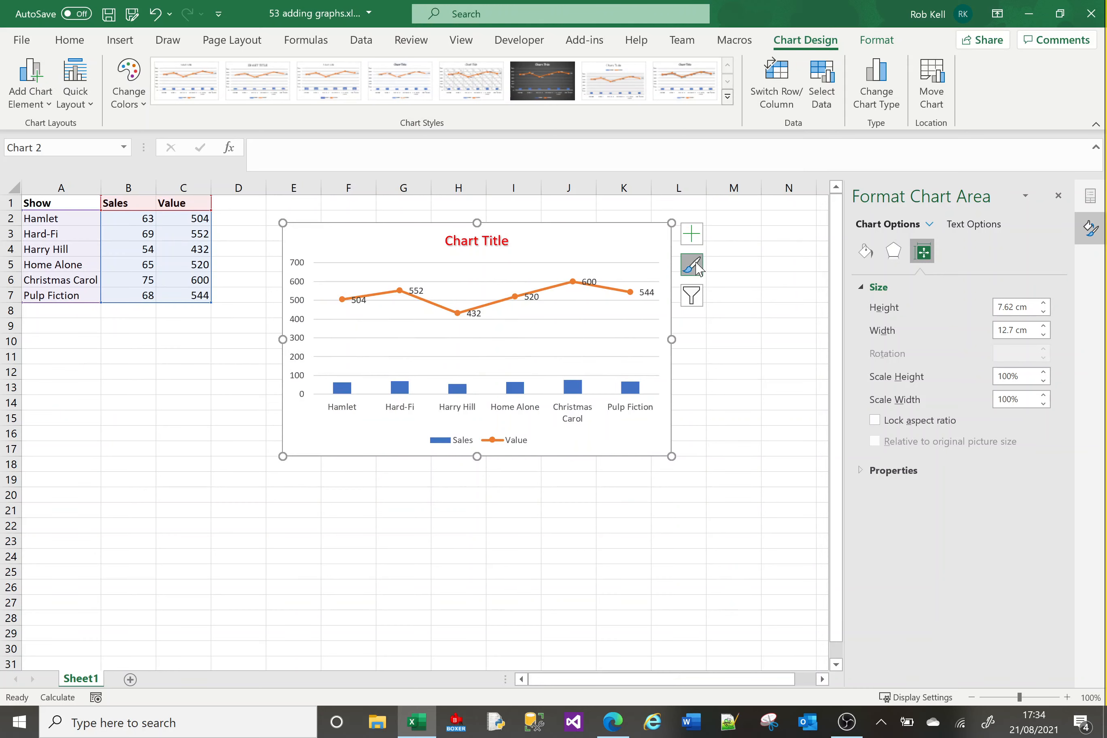
# Try the dark chart style, then apply the first style from the chart styles gallery.
pyautogui.click(694, 266)
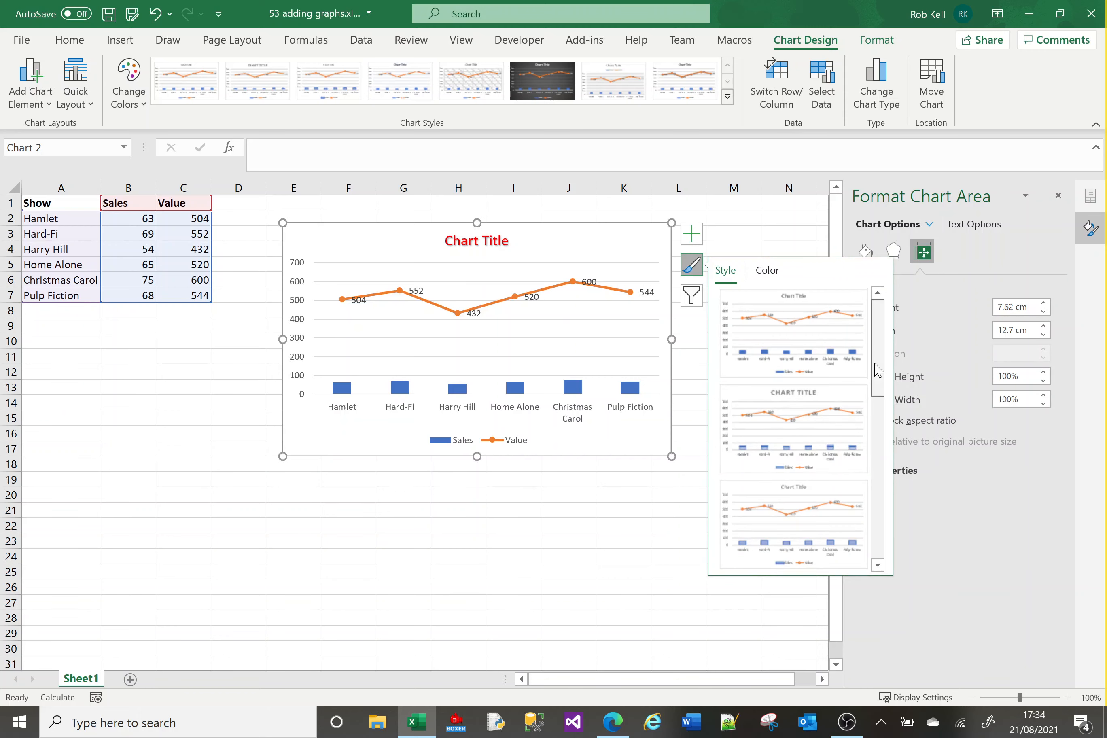
pyautogui.moveTo(878, 371); pyautogui.dragTo(889, 541)
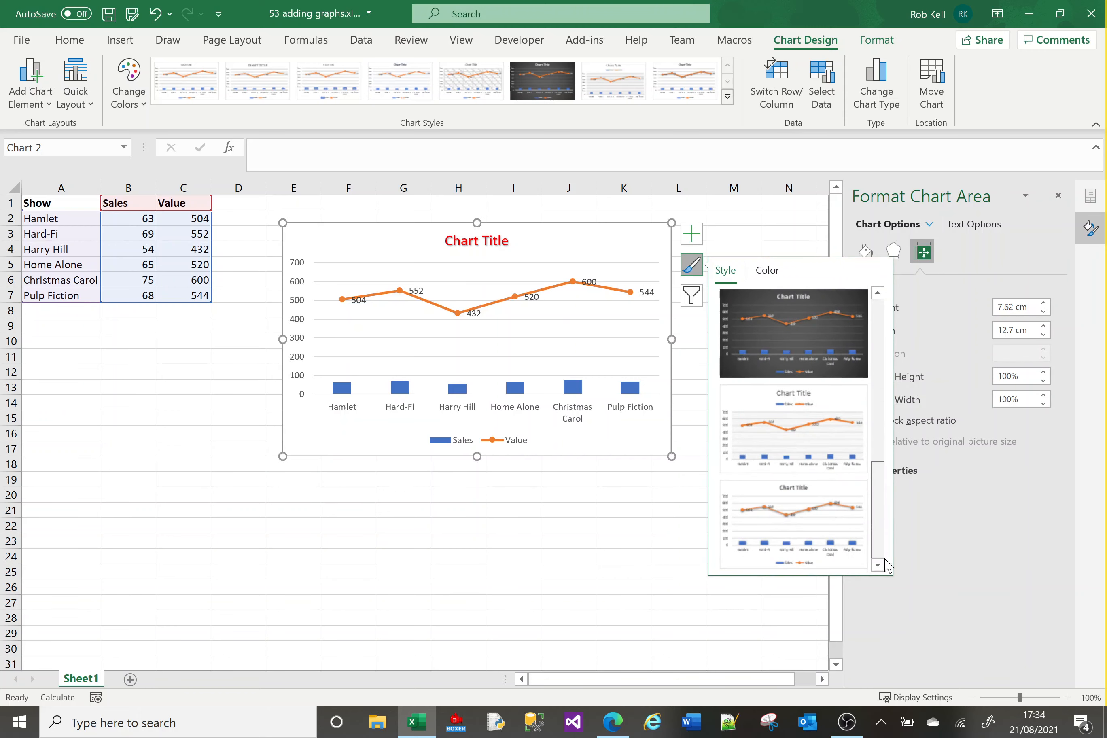
pyautogui.click(807, 350)
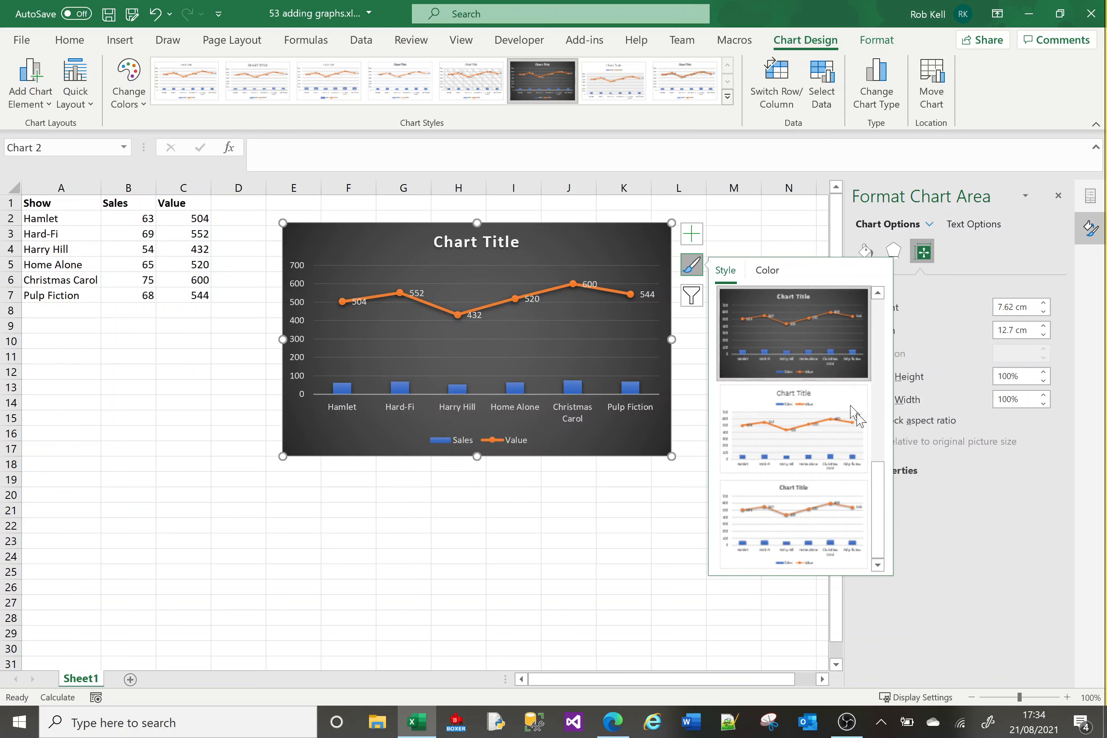
pyautogui.moveTo(877, 493); pyautogui.dragTo(883, 314)
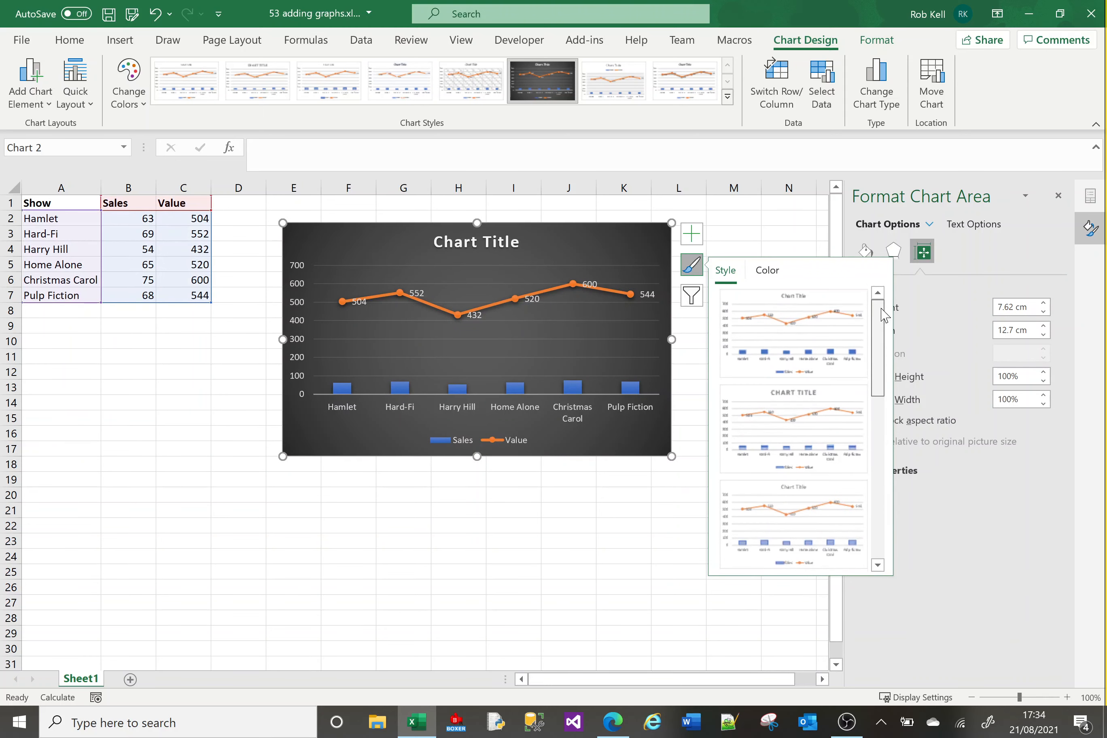
pyautogui.click(787, 336)
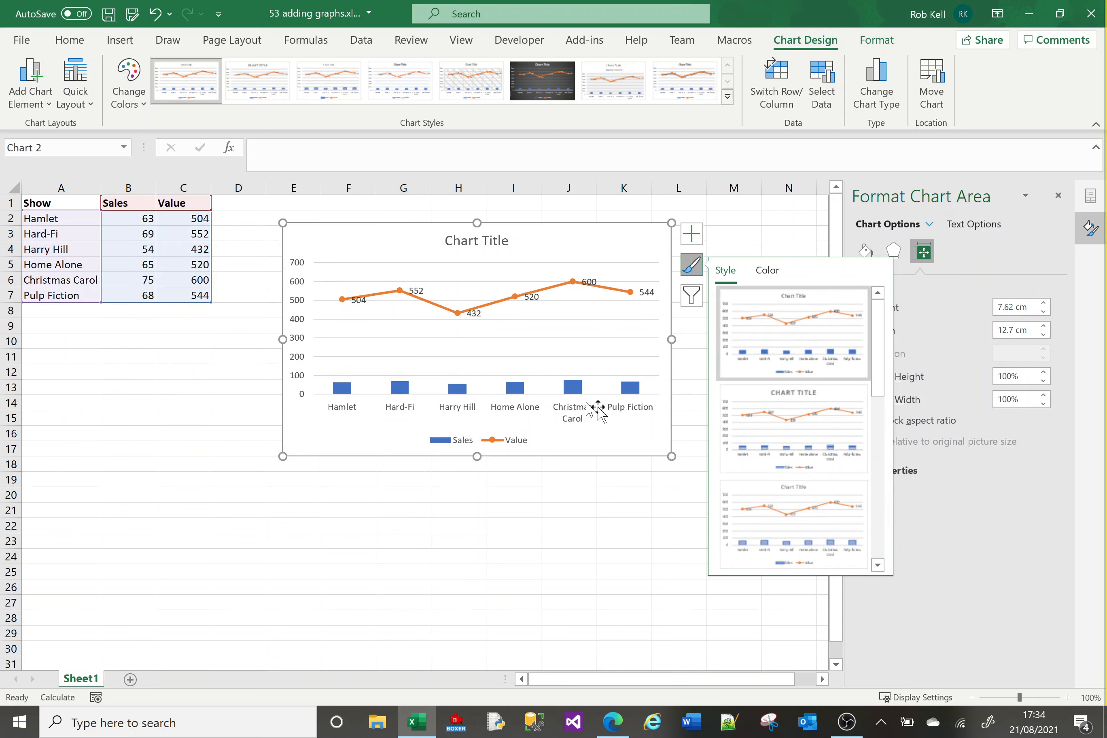
# Select the combo chart and delete it.
pyautogui.click(527, 474)
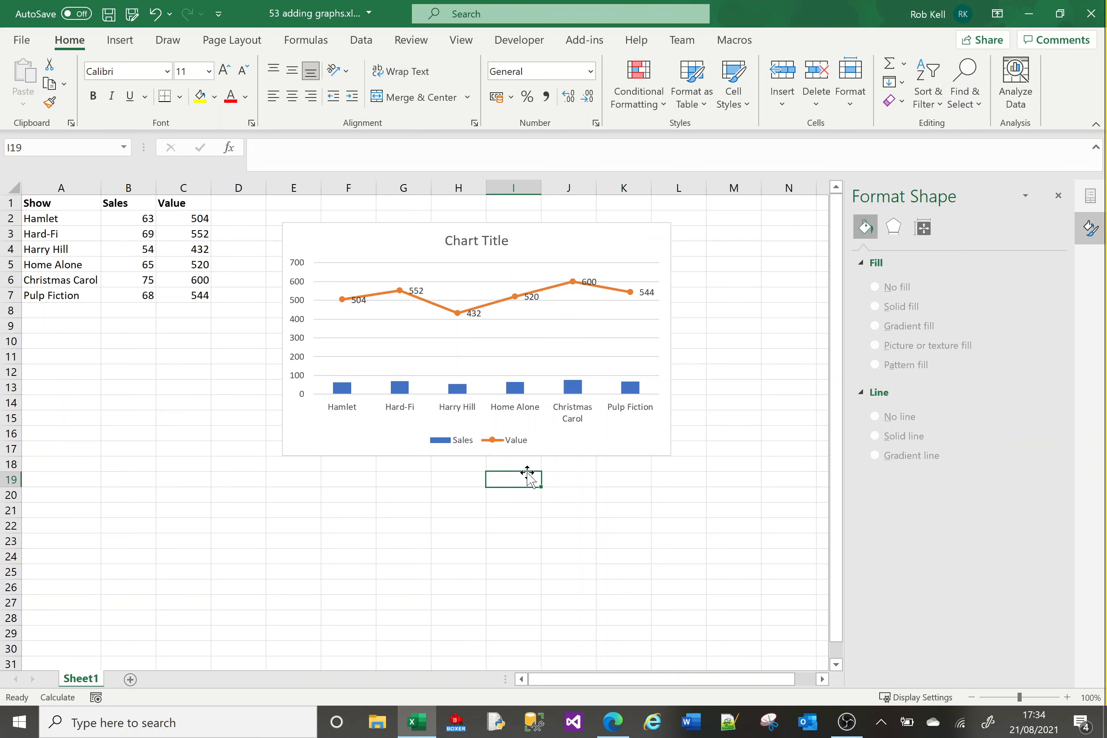
pyautogui.click(296, 456)
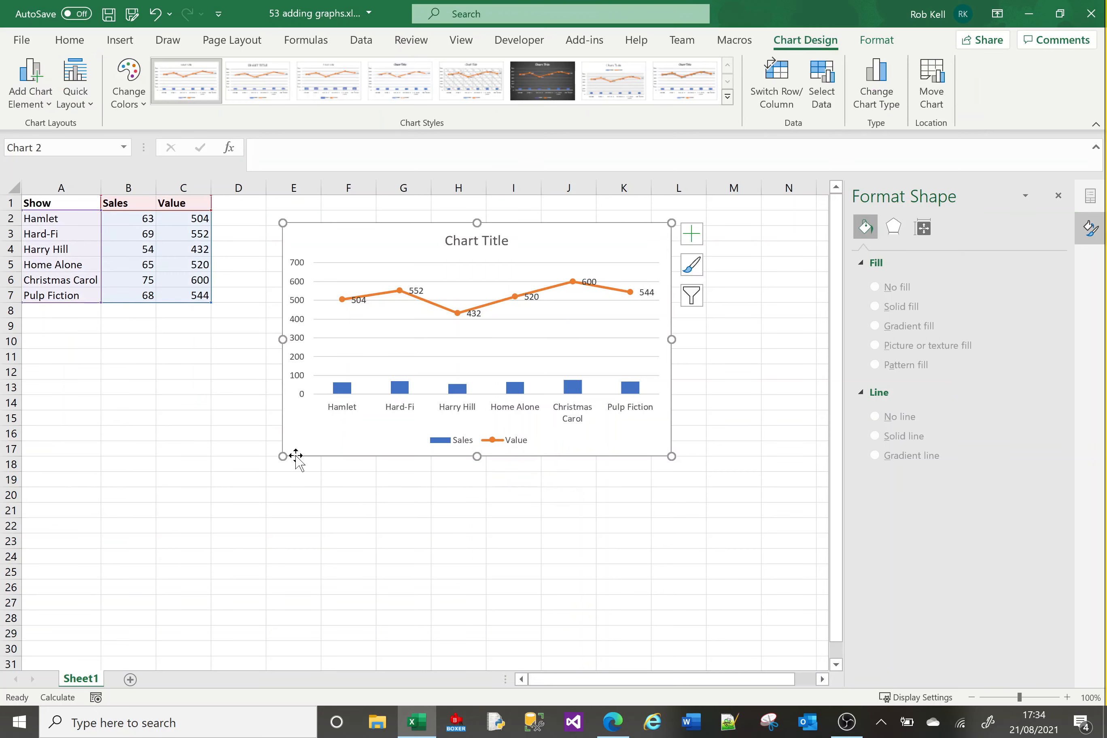
pyautogui.press('Delete')
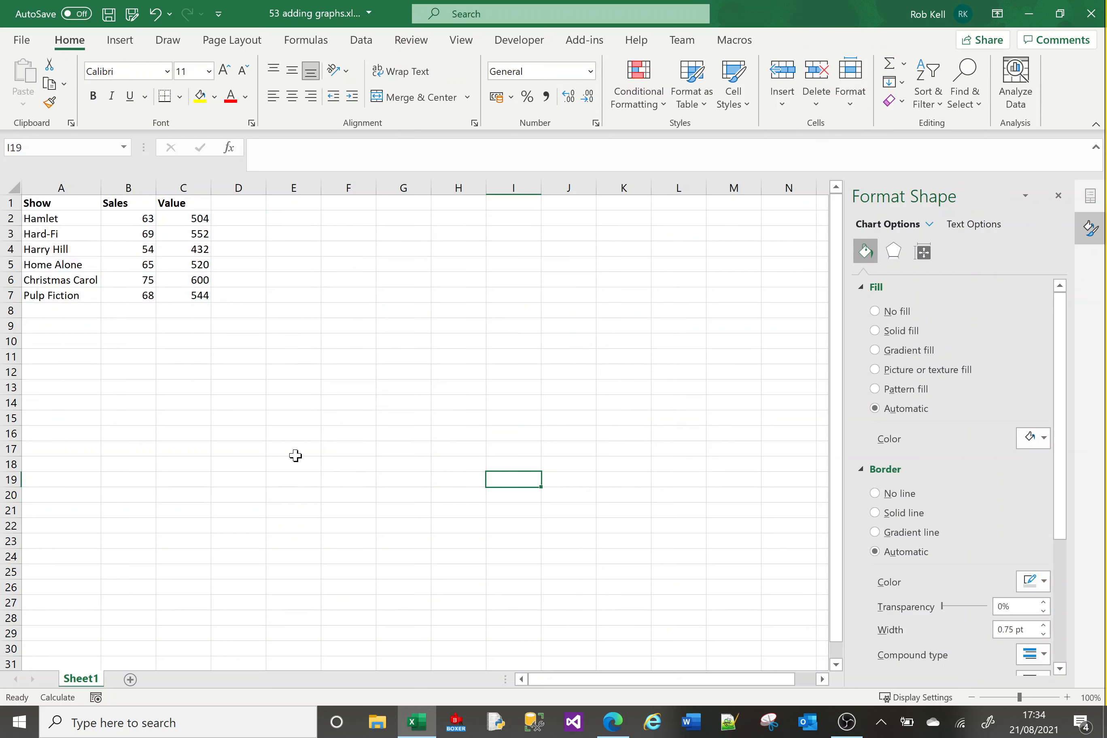
# Insert a 2-D clustered column chart from the Show, Sales and Value table and move it up beside the data.
pyautogui.click(112, 263)
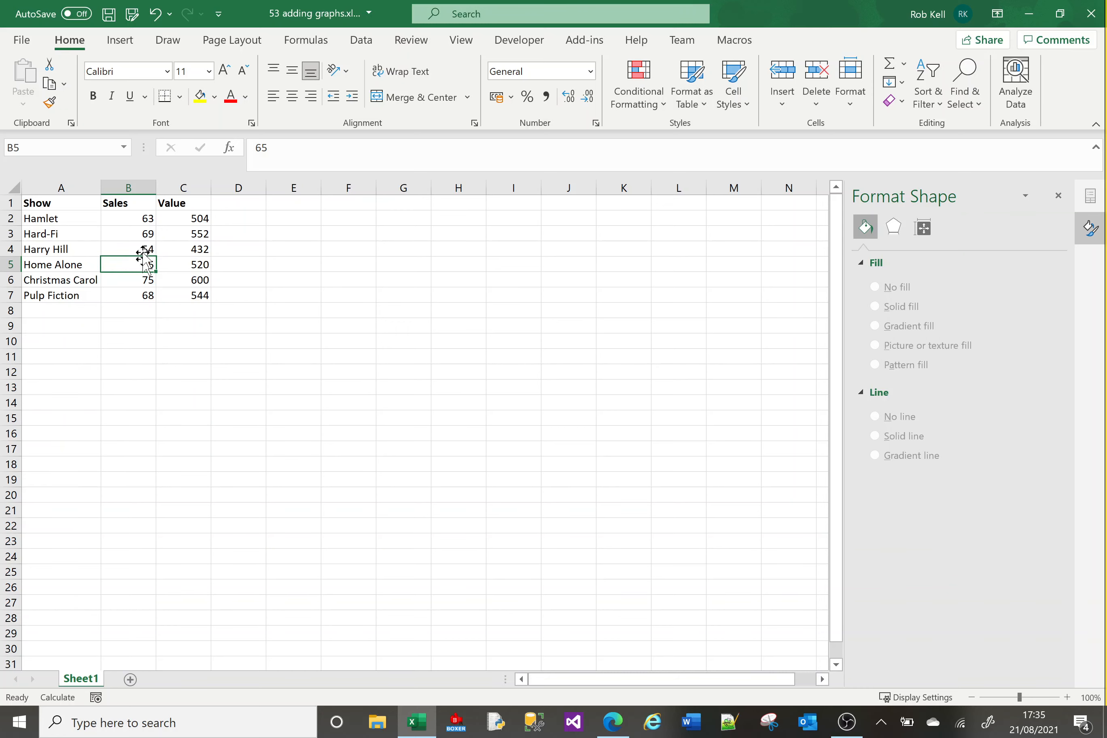
pyautogui.click(362, 40)
pyautogui.click(121, 40)
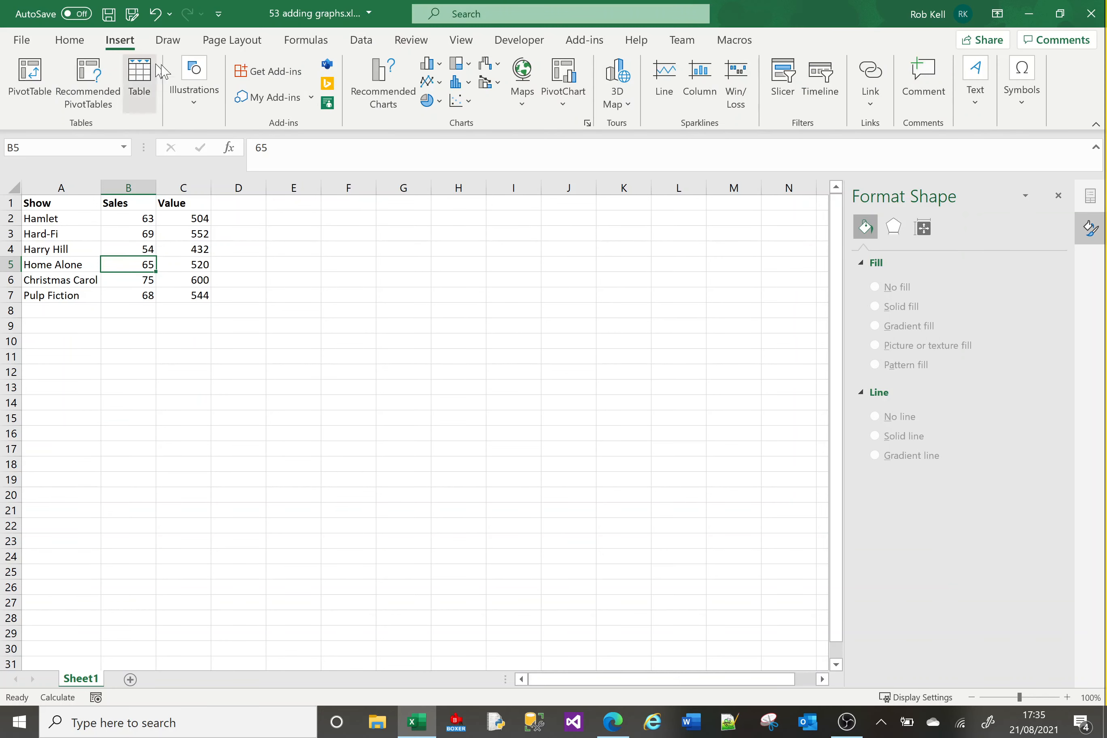
pyautogui.click(430, 64)
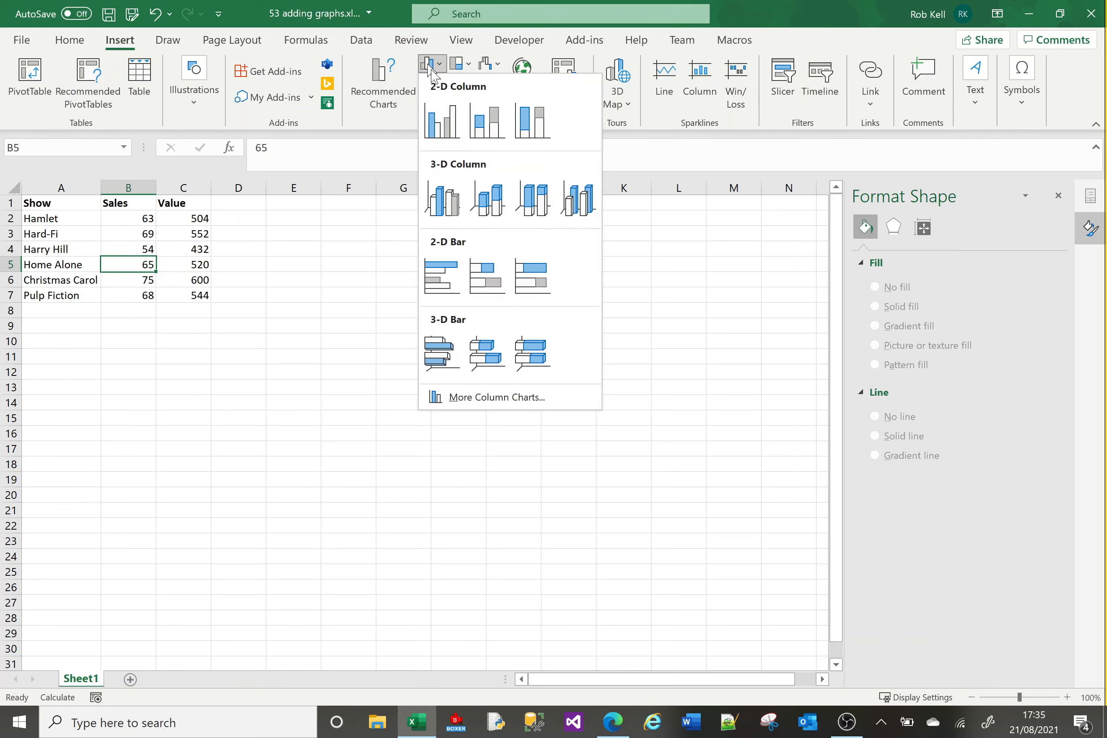
pyautogui.click(446, 131)
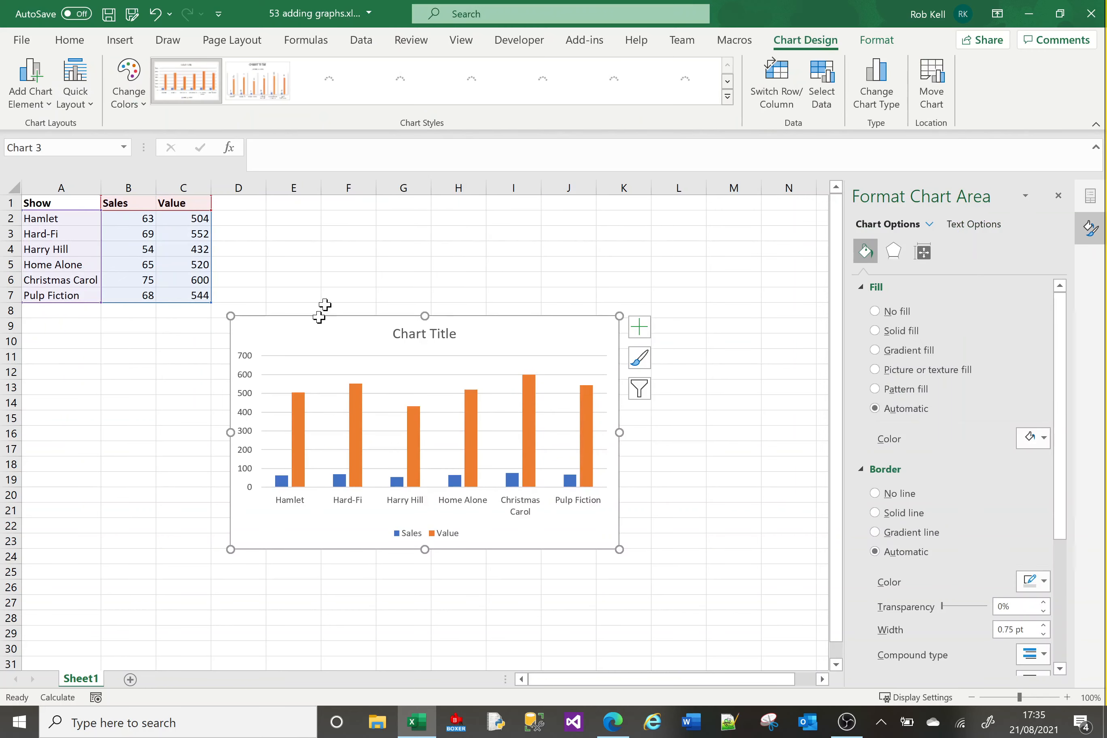
pyautogui.moveTo(316, 325); pyautogui.dragTo(336, 218)
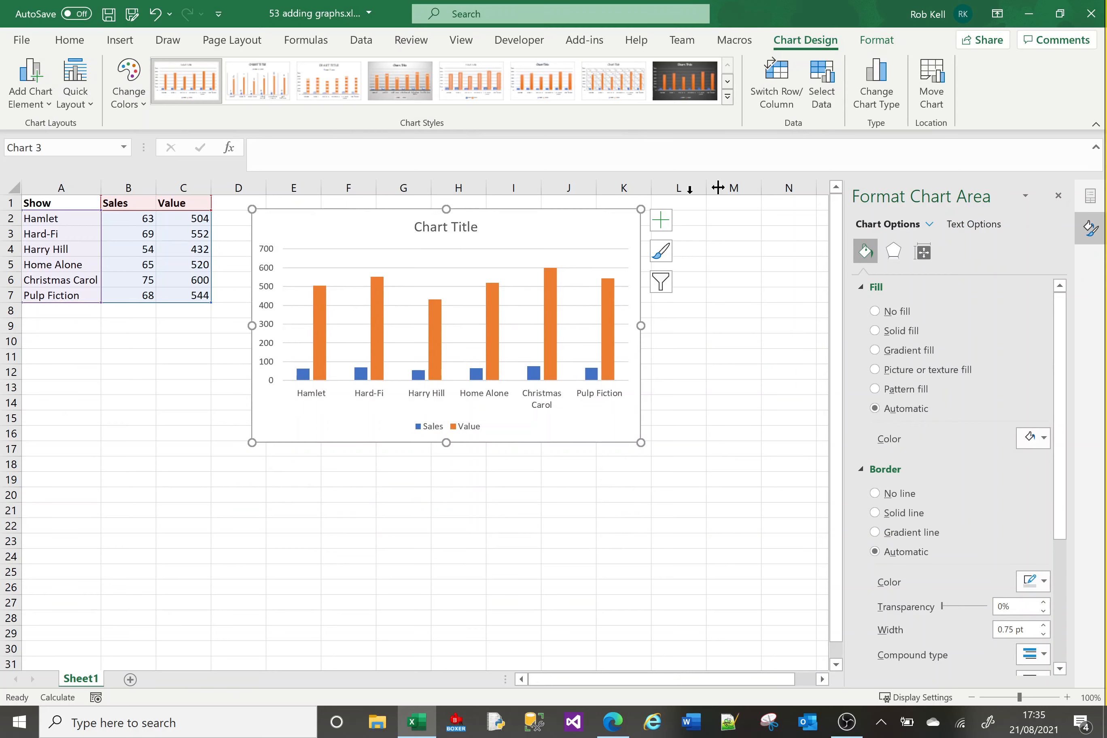
# Remove the Sales series from the chart's data source.
pyautogui.click(823, 85)
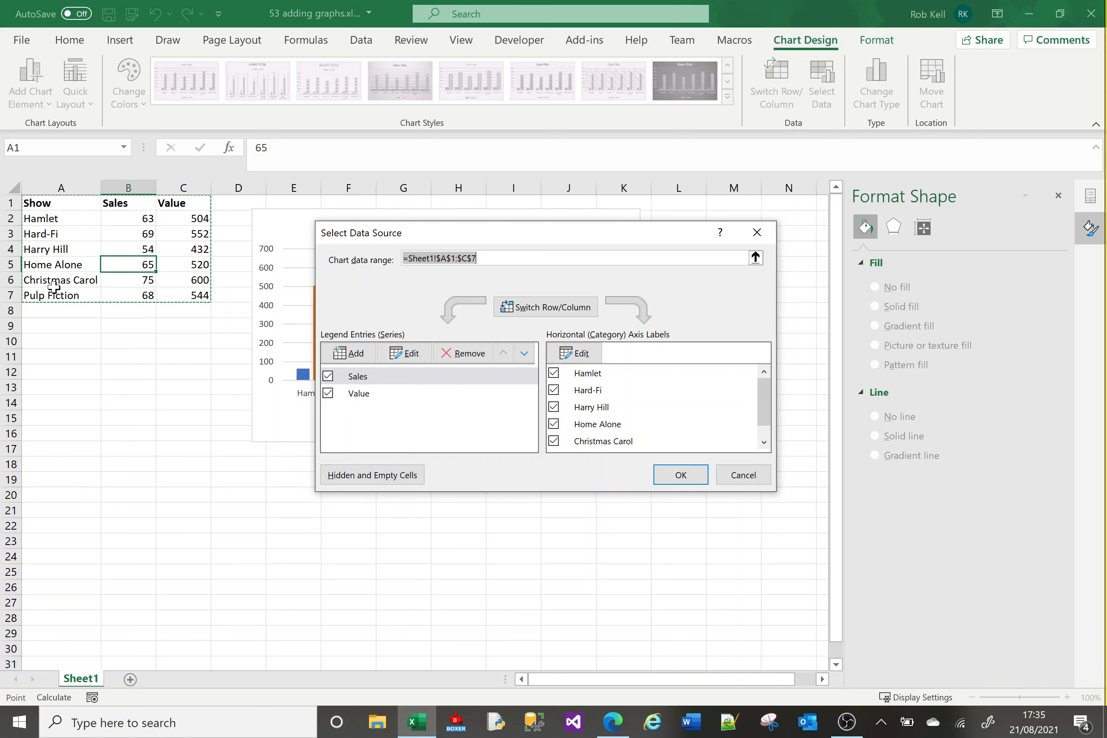
pyautogui.click(371, 380)
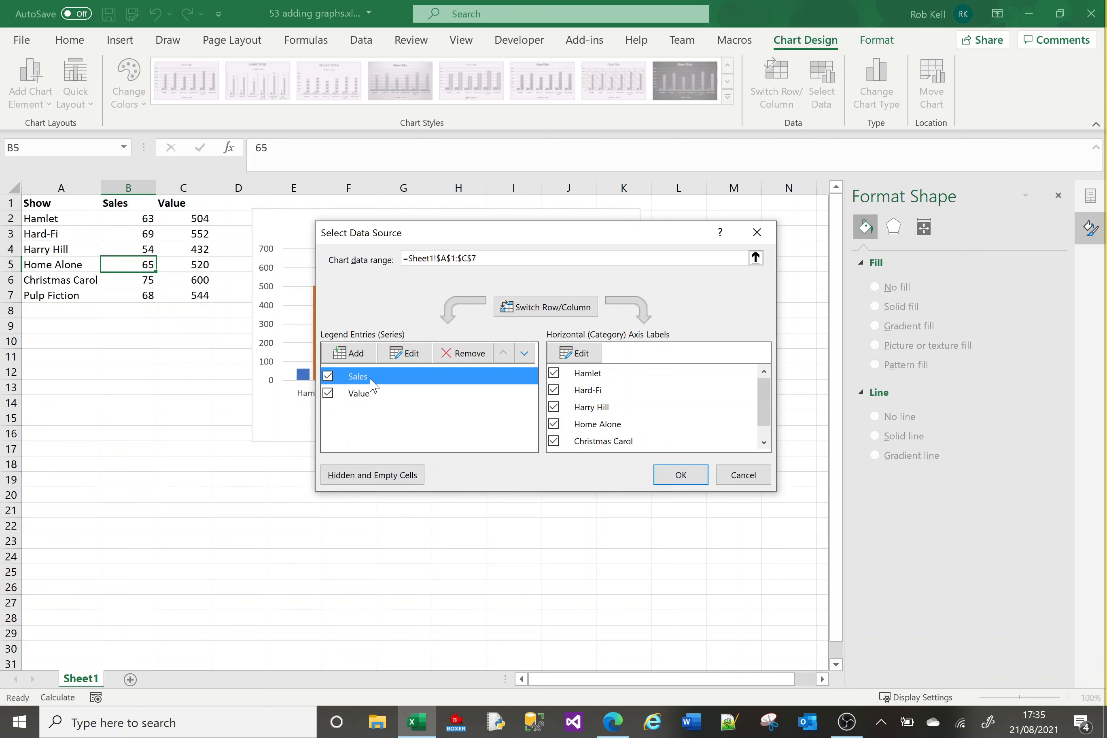
pyautogui.click(471, 356)
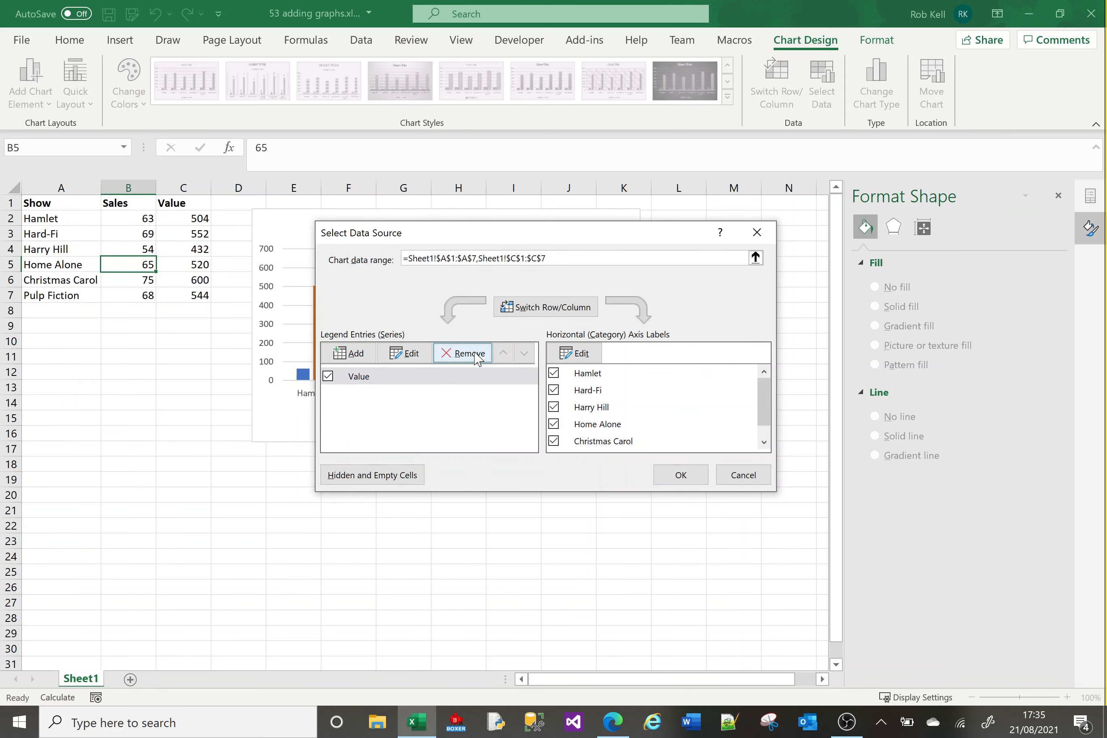
pyautogui.click(690, 476)
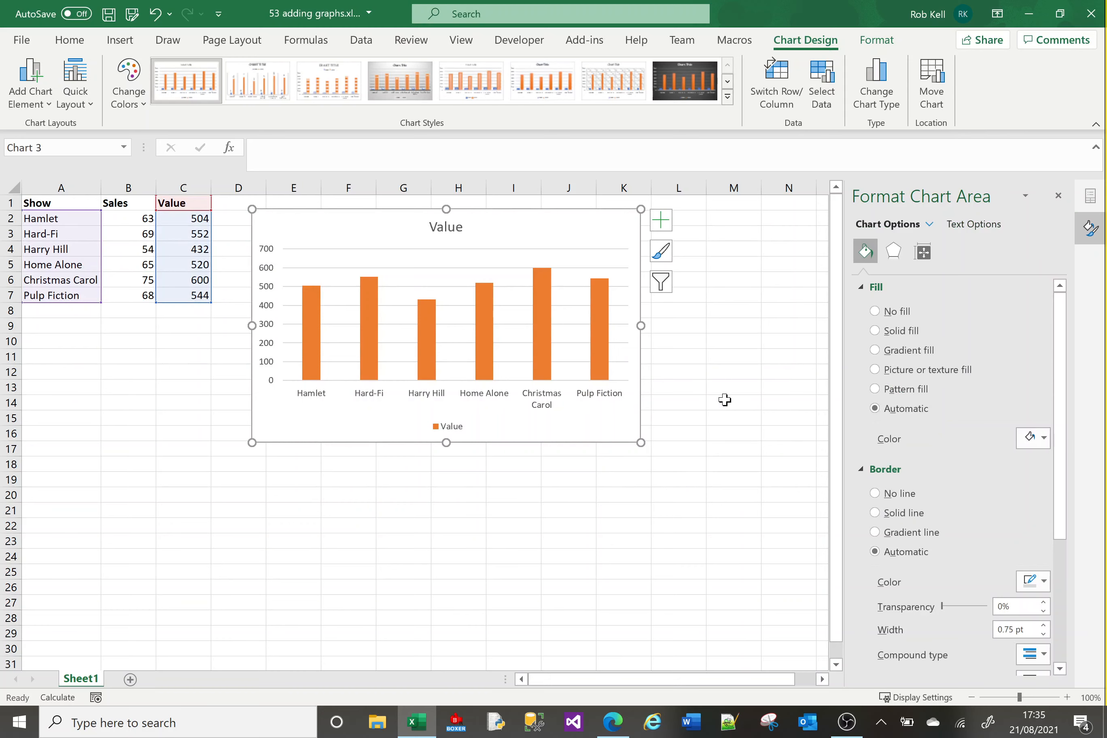
# Add a new chart series named Sales with its values taken from Sheet1!$B$2:$B$7.
pyautogui.click(822, 83)
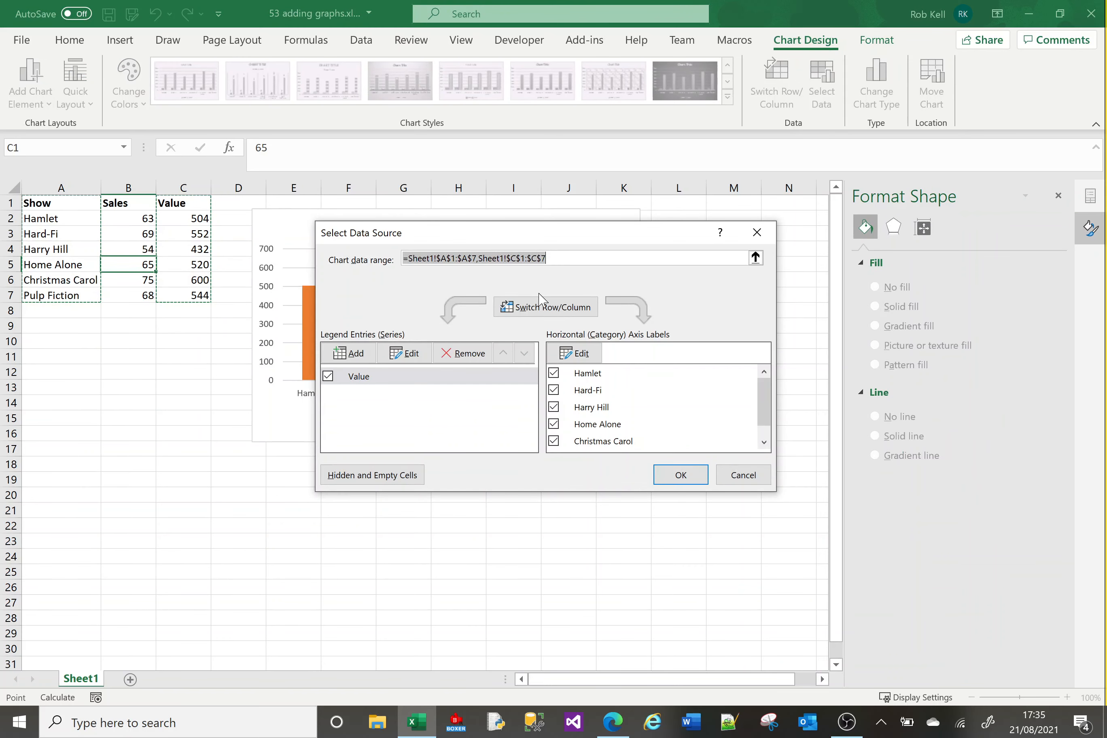
pyautogui.click(352, 355)
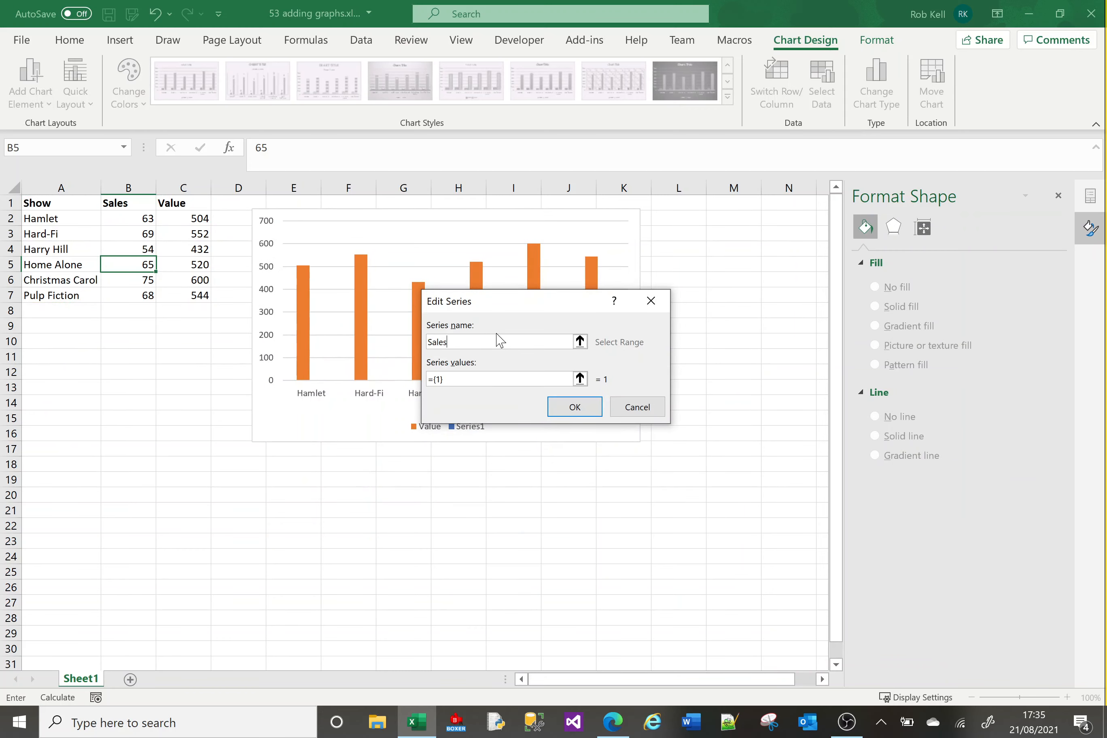
pyautogui.click(487, 379)
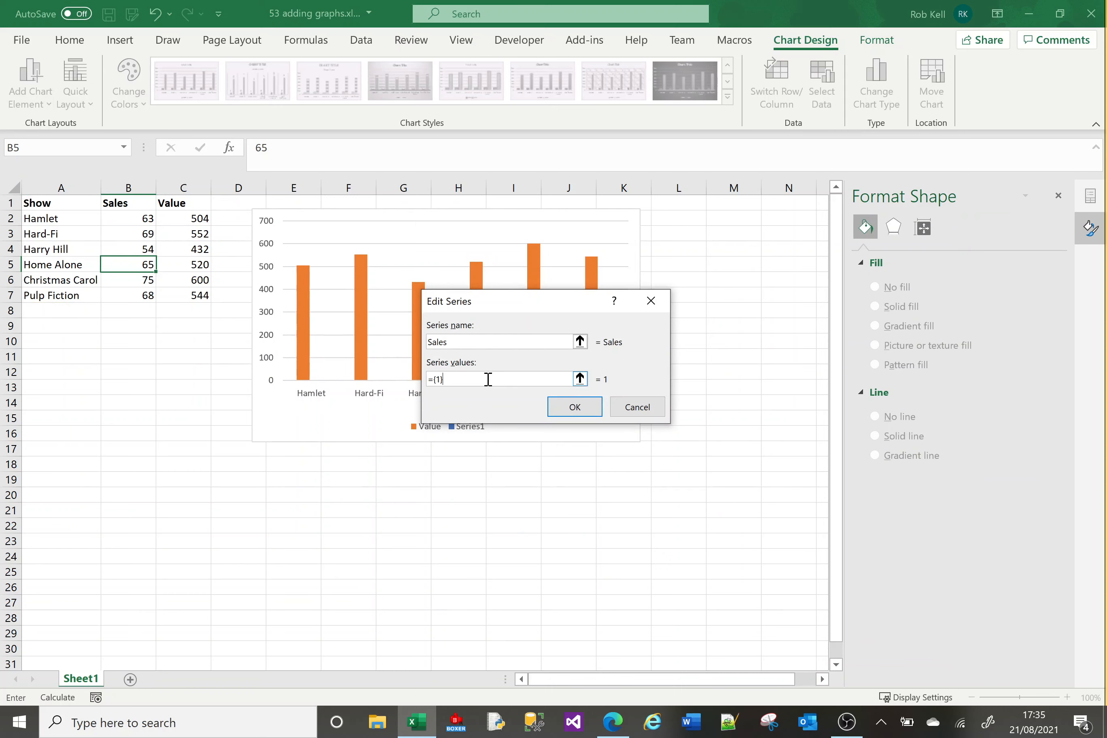
pyautogui.click(581, 380)
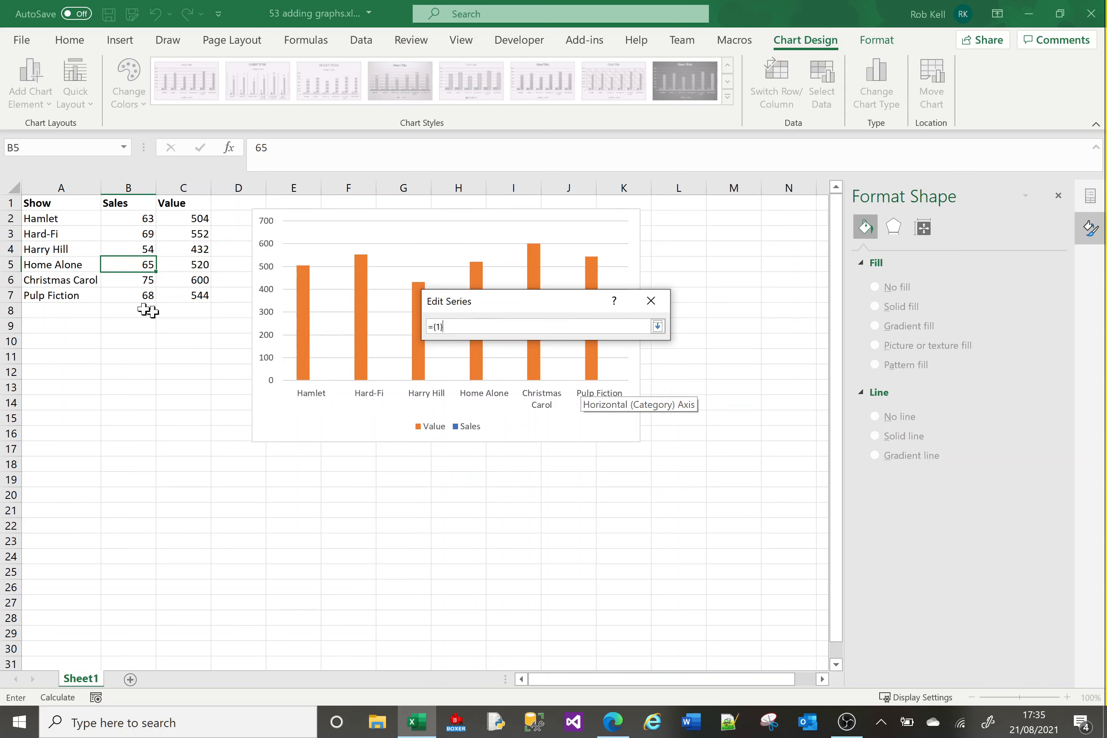
pyautogui.moveTo(136, 218); pyautogui.dragTo(135, 294)
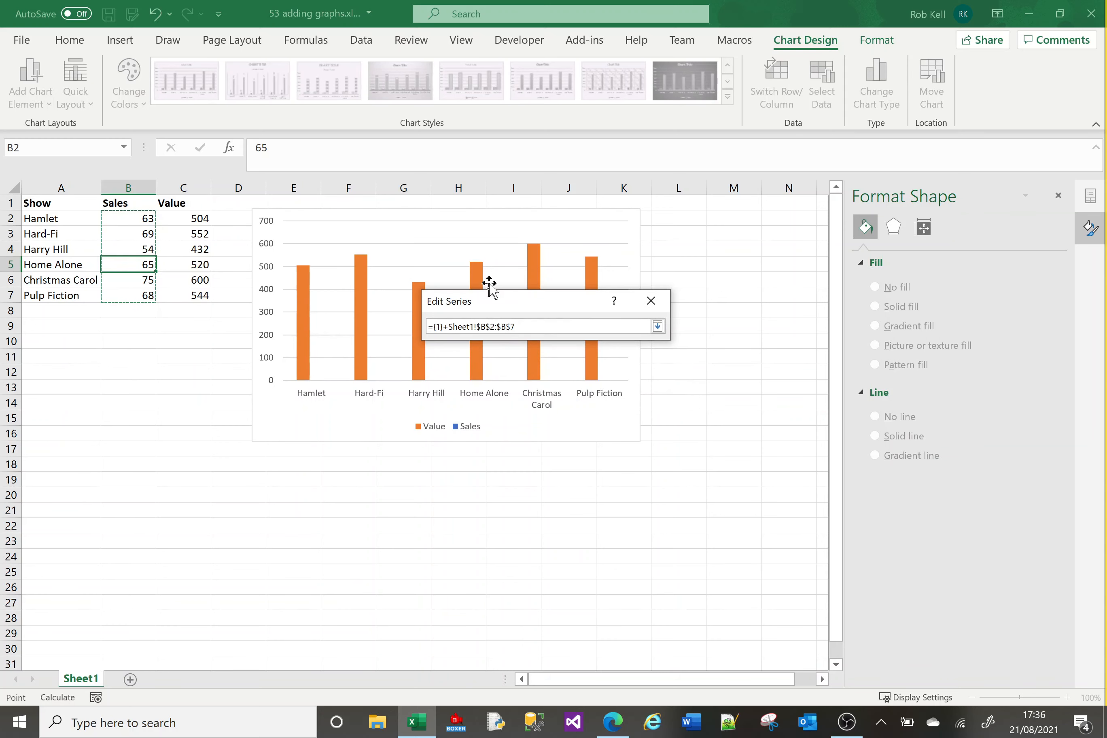
pyautogui.moveTo(531, 326); pyautogui.dragTo(443, 326)
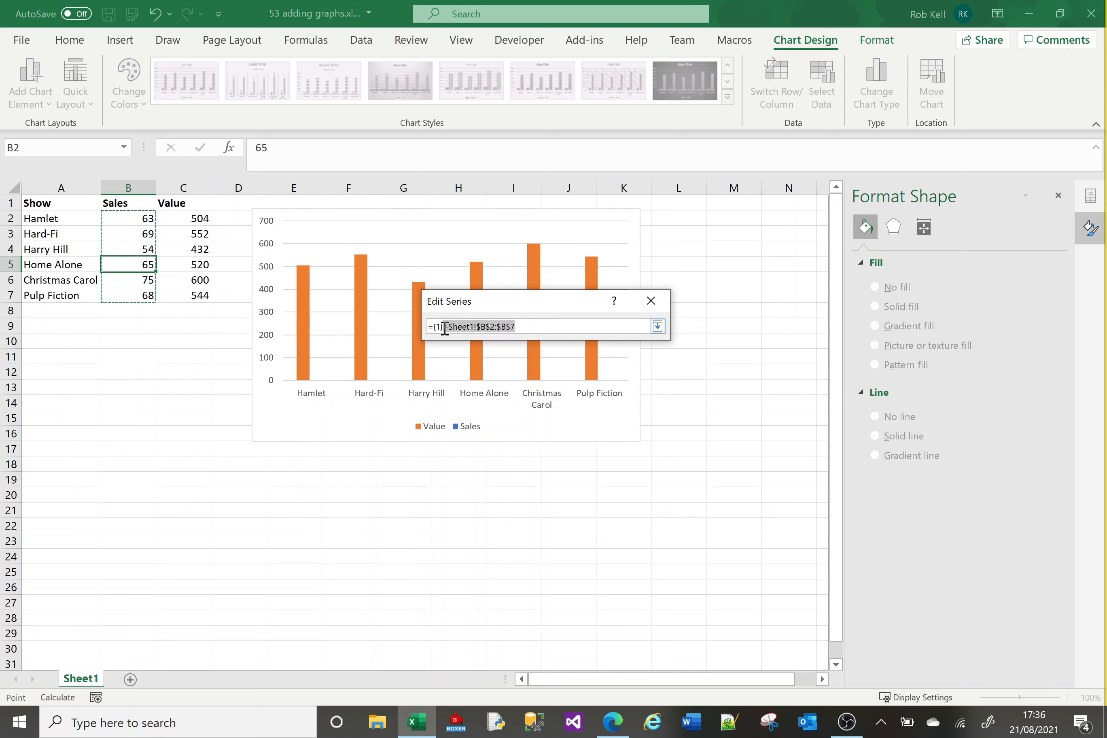
pyautogui.press('BackSpace')
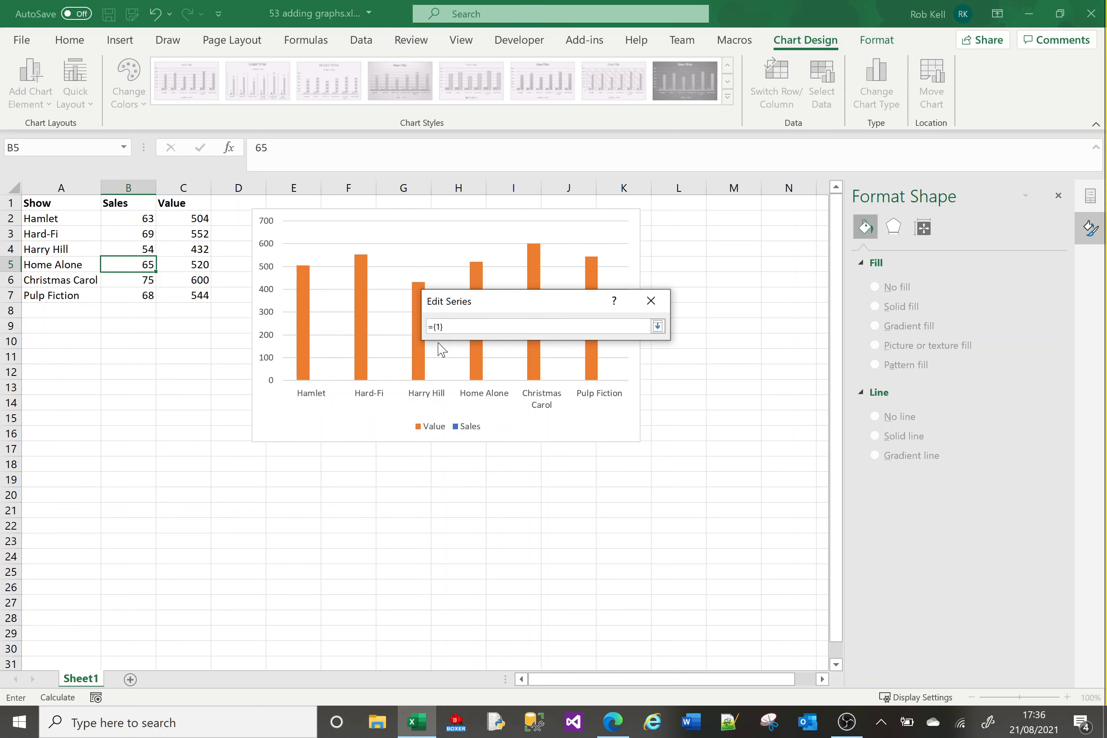
pyautogui.write('+')
pyautogui.moveTo(148, 220); pyautogui.dragTo(141, 293)
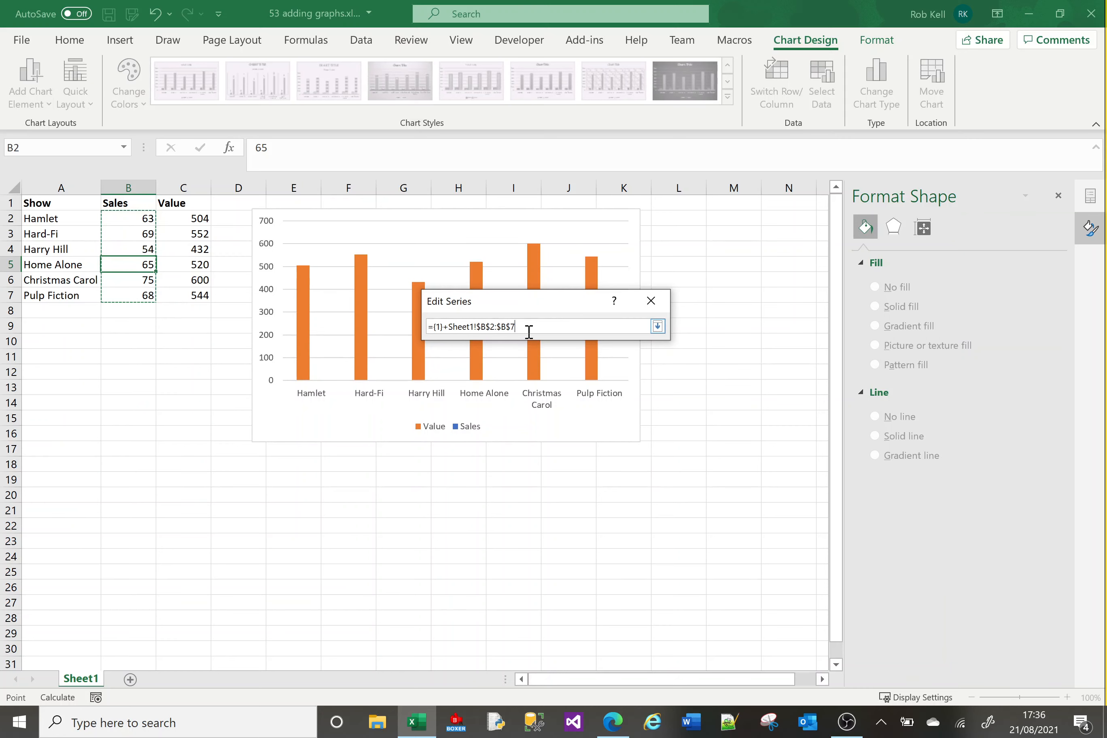
pyautogui.moveTo(528, 332); pyautogui.dragTo(438, 326)
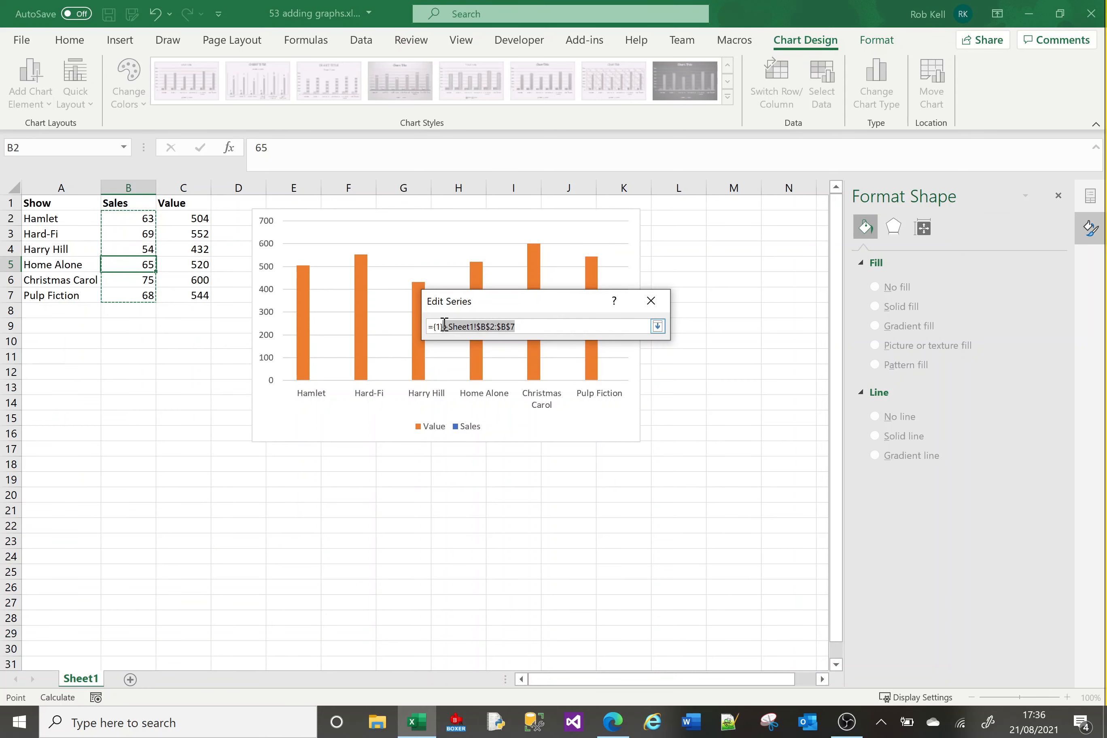
pyautogui.press('BackSpace')
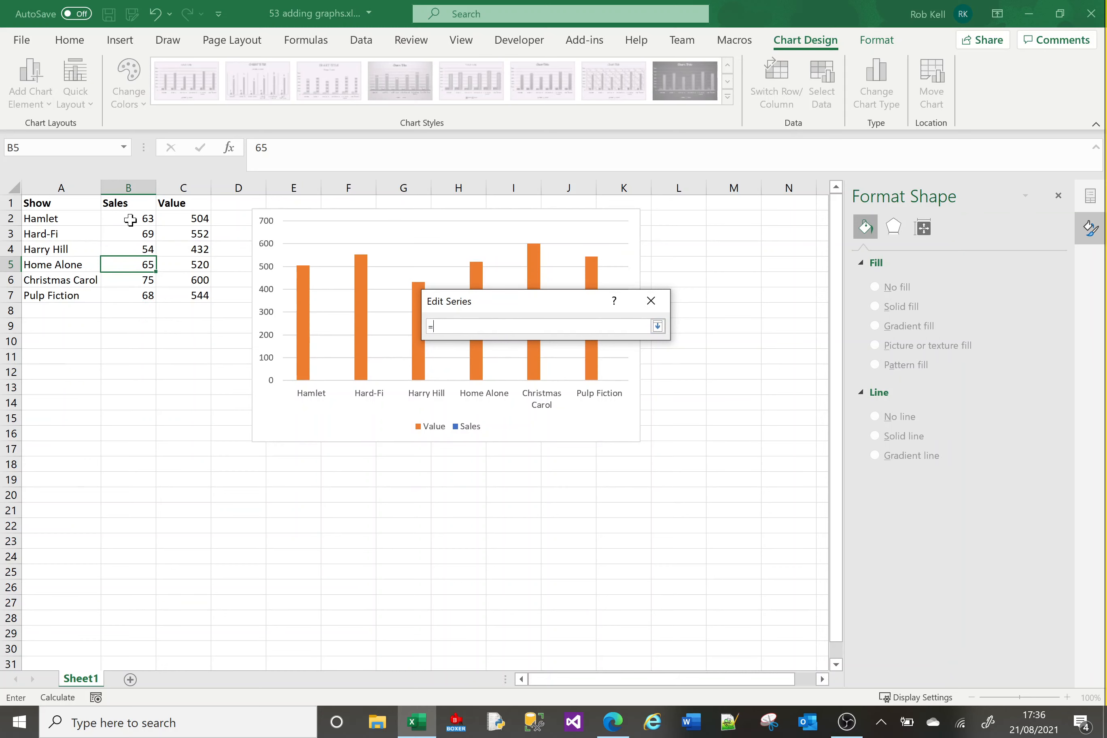
pyautogui.moveTo(129, 218); pyautogui.dragTo(126, 302)
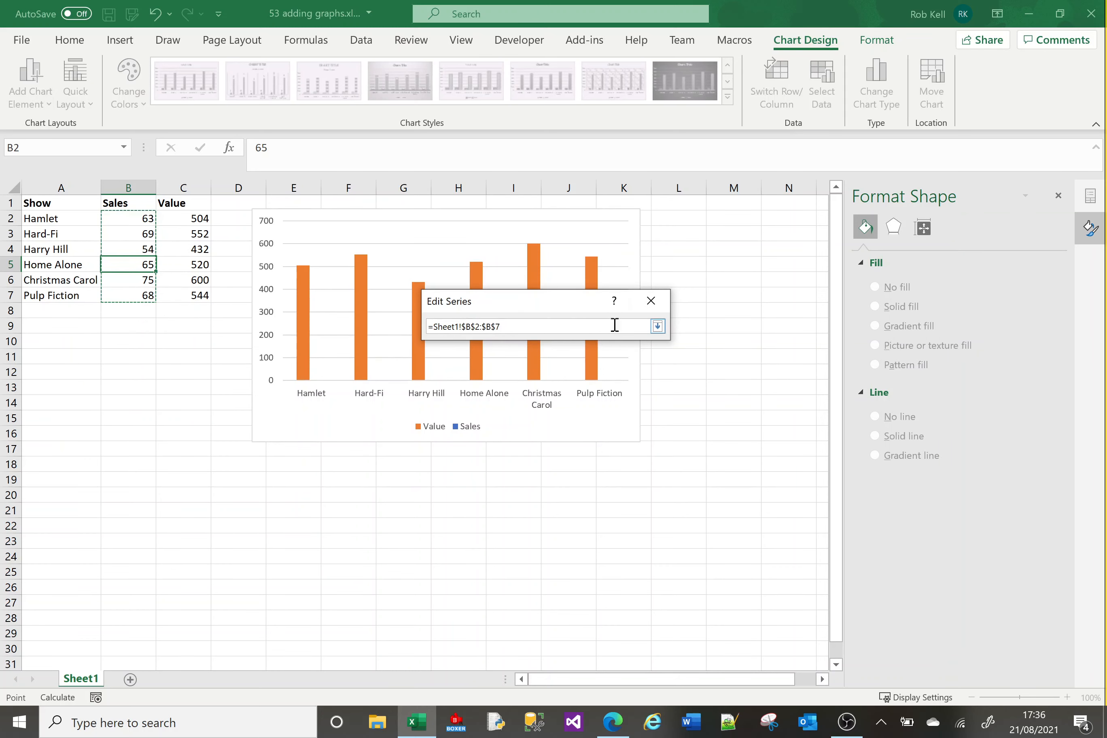
pyautogui.click(657, 326)
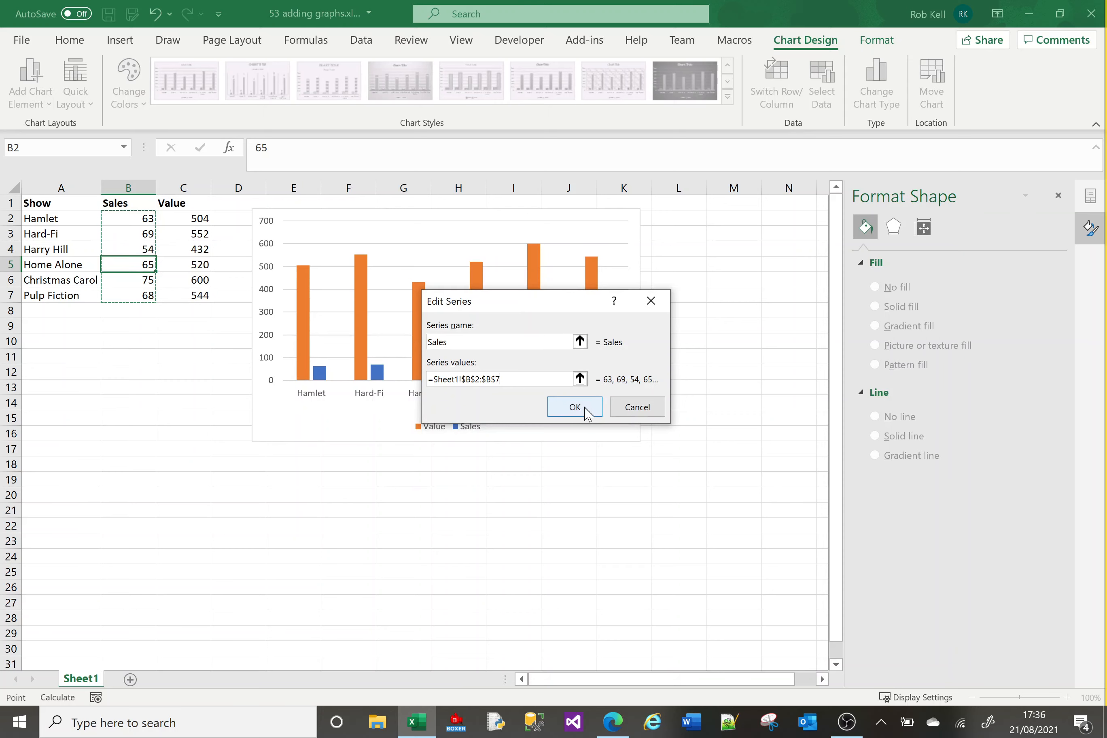
pyautogui.click(586, 411)
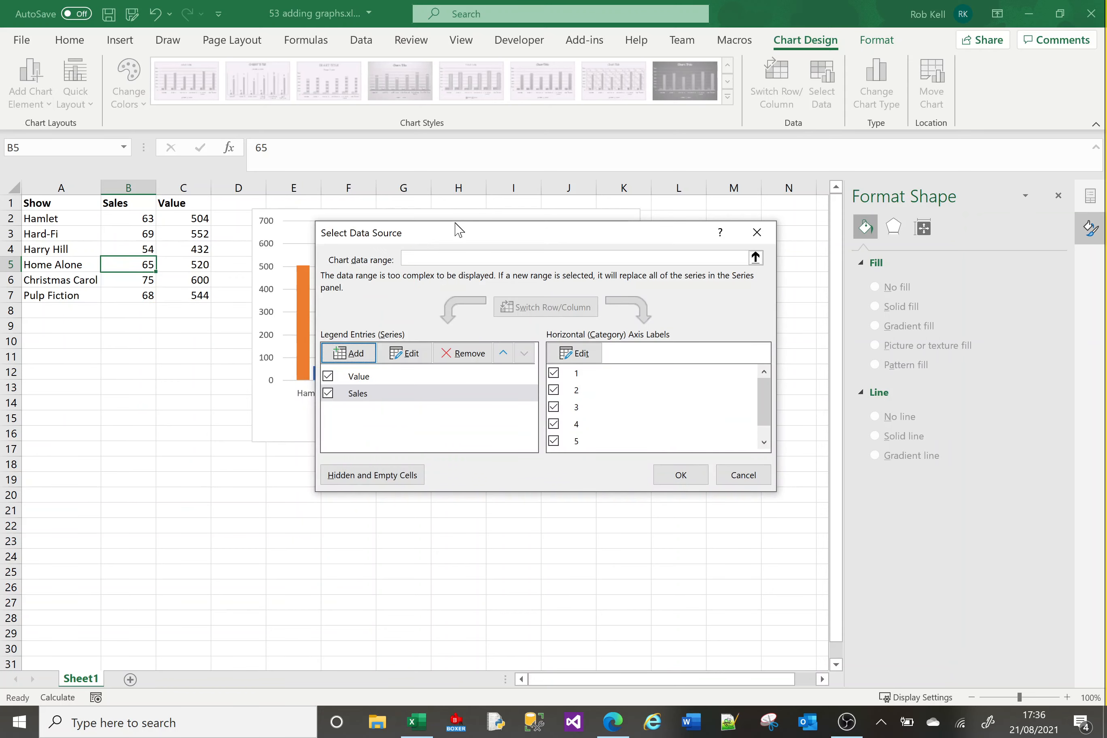
pyautogui.moveTo(455, 234); pyautogui.dragTo(621, 162)
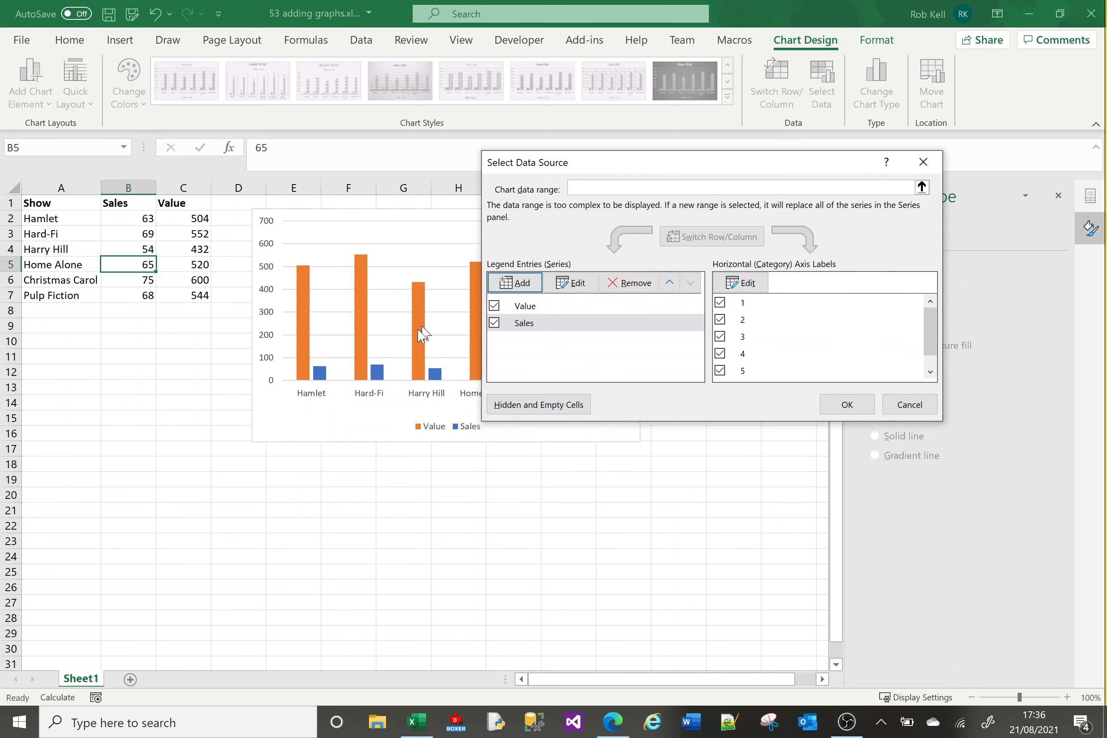
pyautogui.click(847, 405)
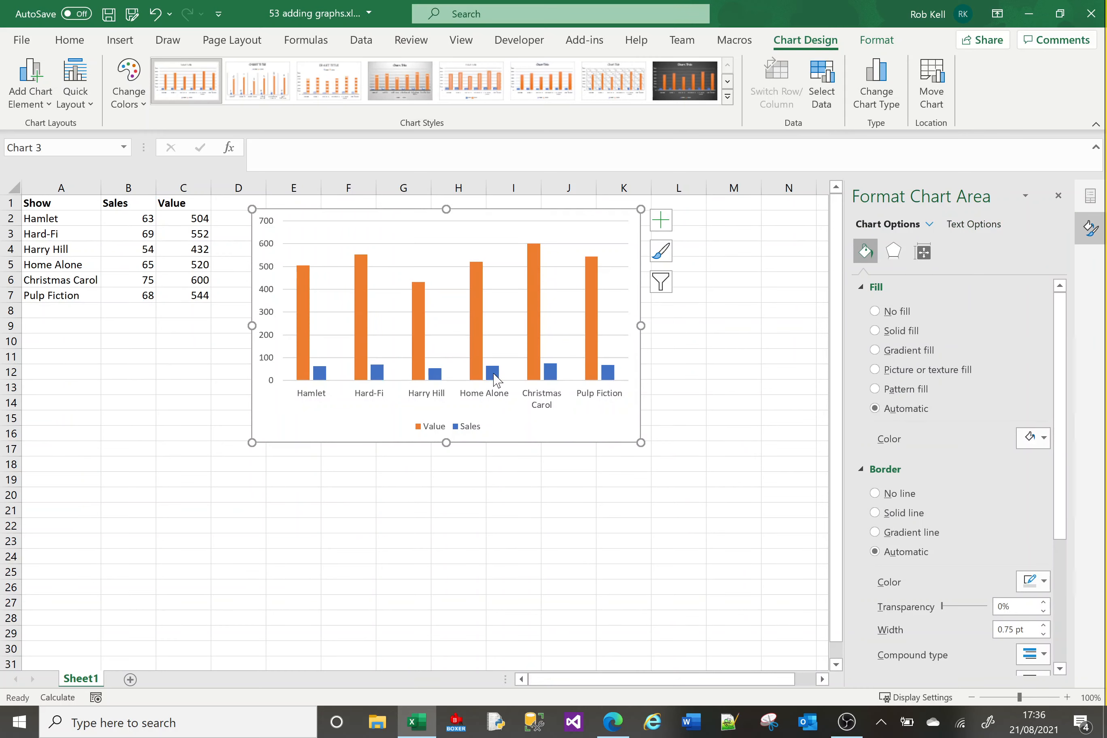
# Set the Sales series' horizontal axis labels to the show names in Sheet1!$A$2:$A$7.
pyautogui.moveTo(438, 380)
pyautogui.click(823, 90)
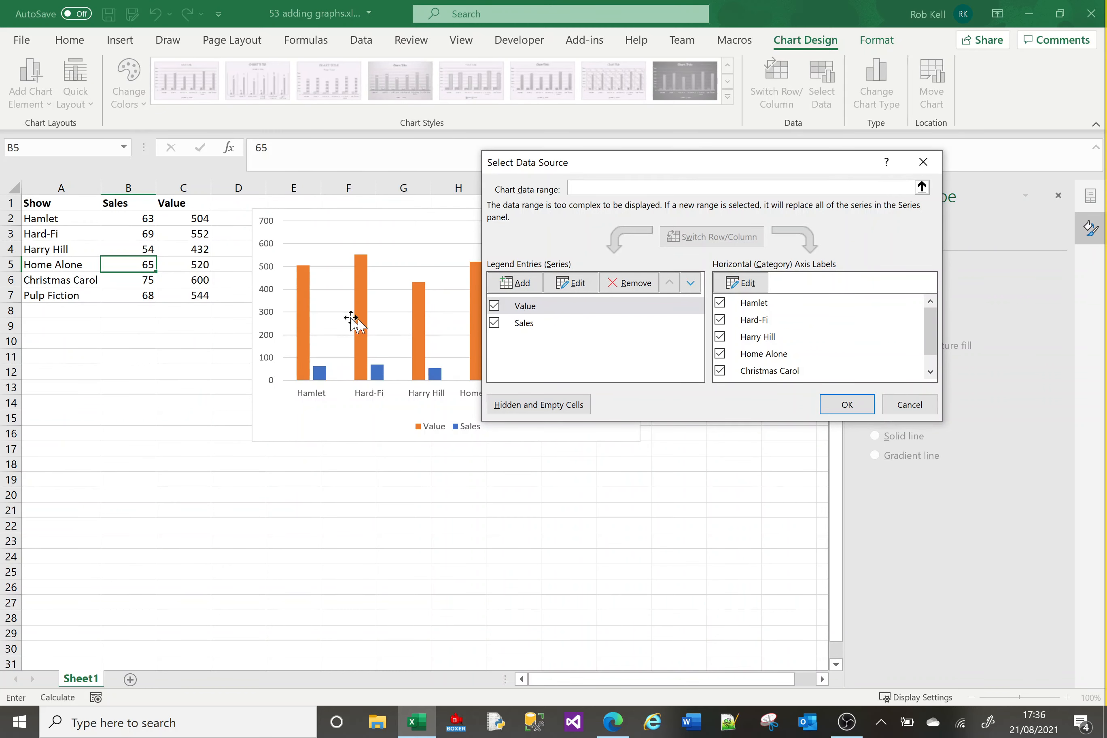
pyautogui.click(526, 328)
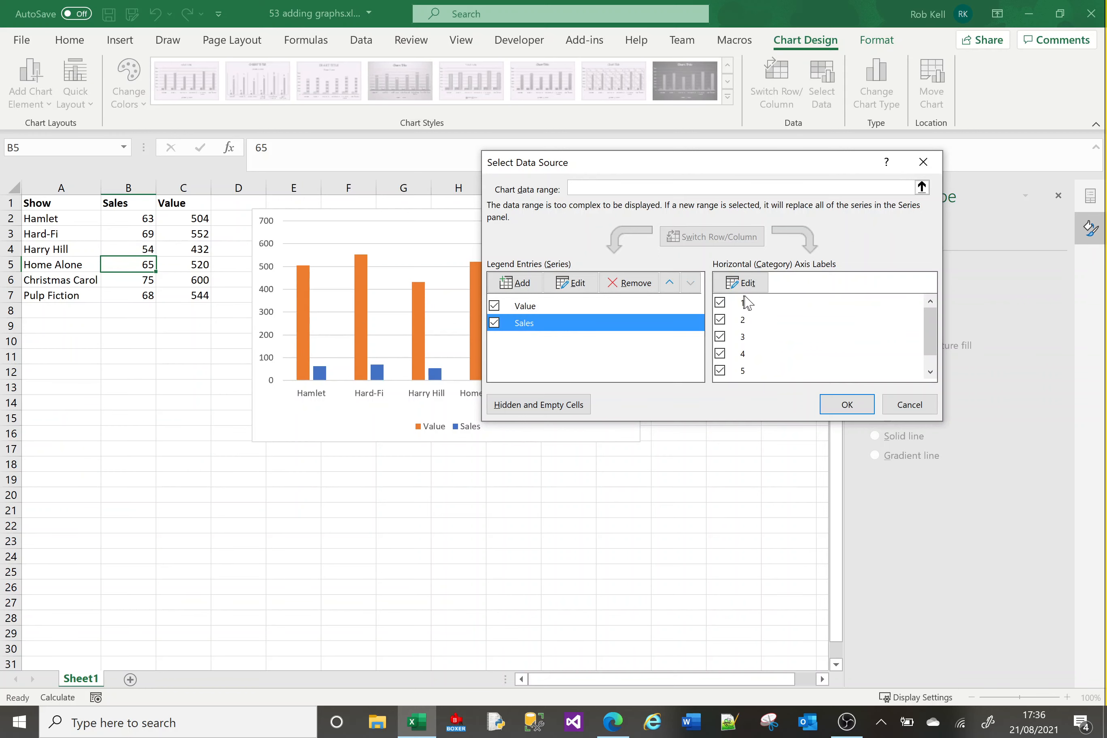
pyautogui.scroll(-1, 929, 361)
pyautogui.scroll(1, 931, 320)
pyautogui.click(757, 286)
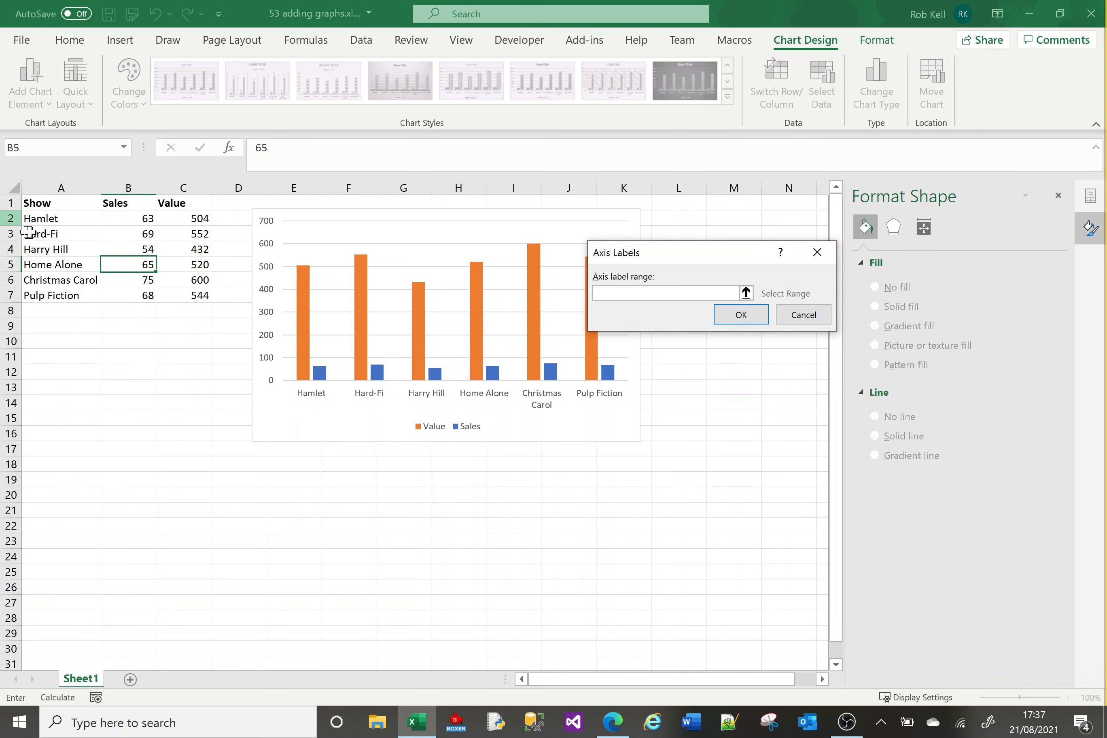
pyautogui.moveTo(47, 221); pyautogui.dragTo(53, 291)
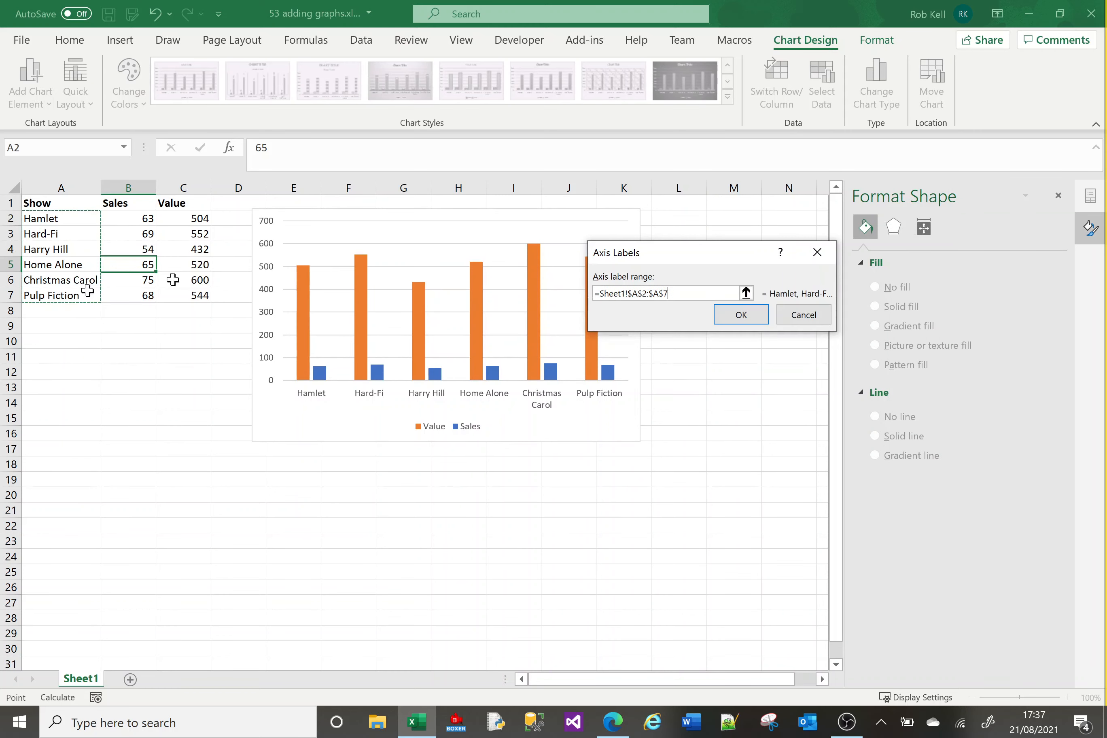
pyautogui.click(740, 315)
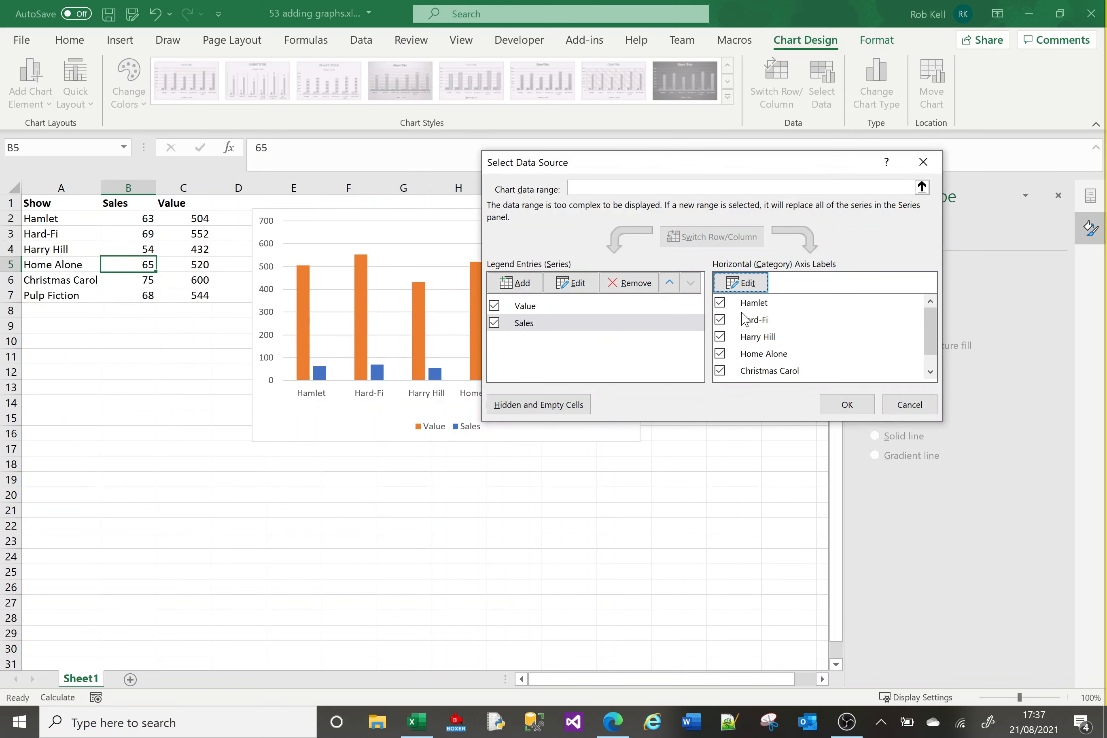
pyautogui.click(528, 307)
pyautogui.click(527, 328)
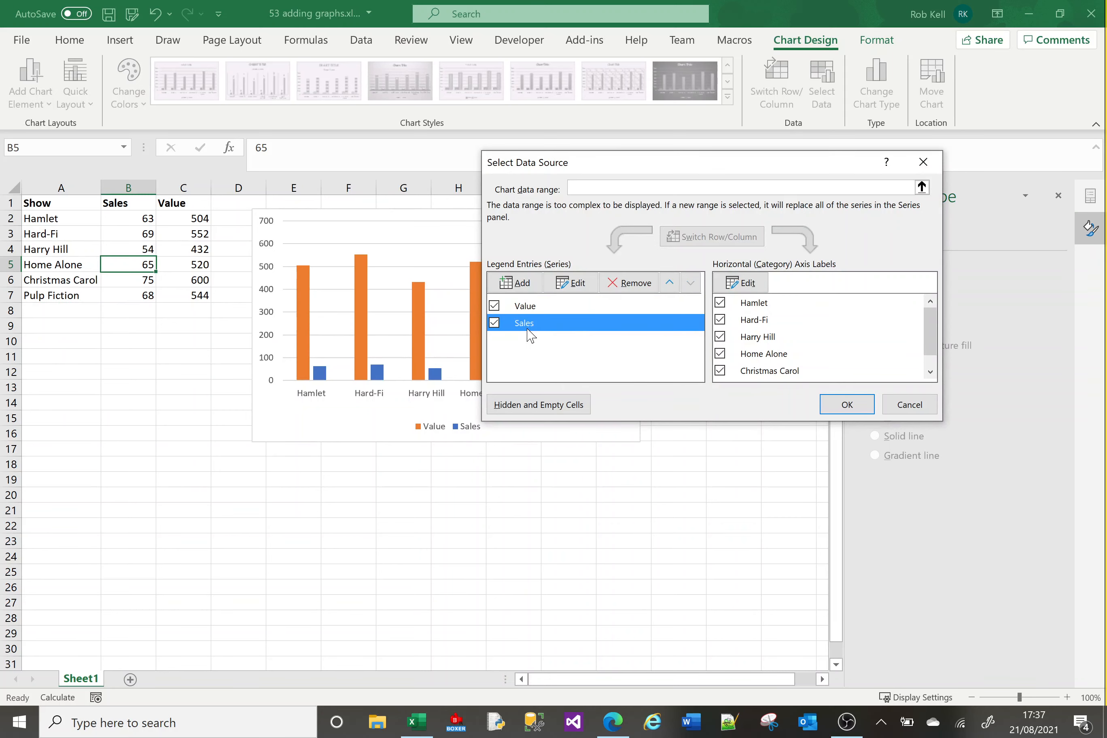
pyautogui.click(848, 404)
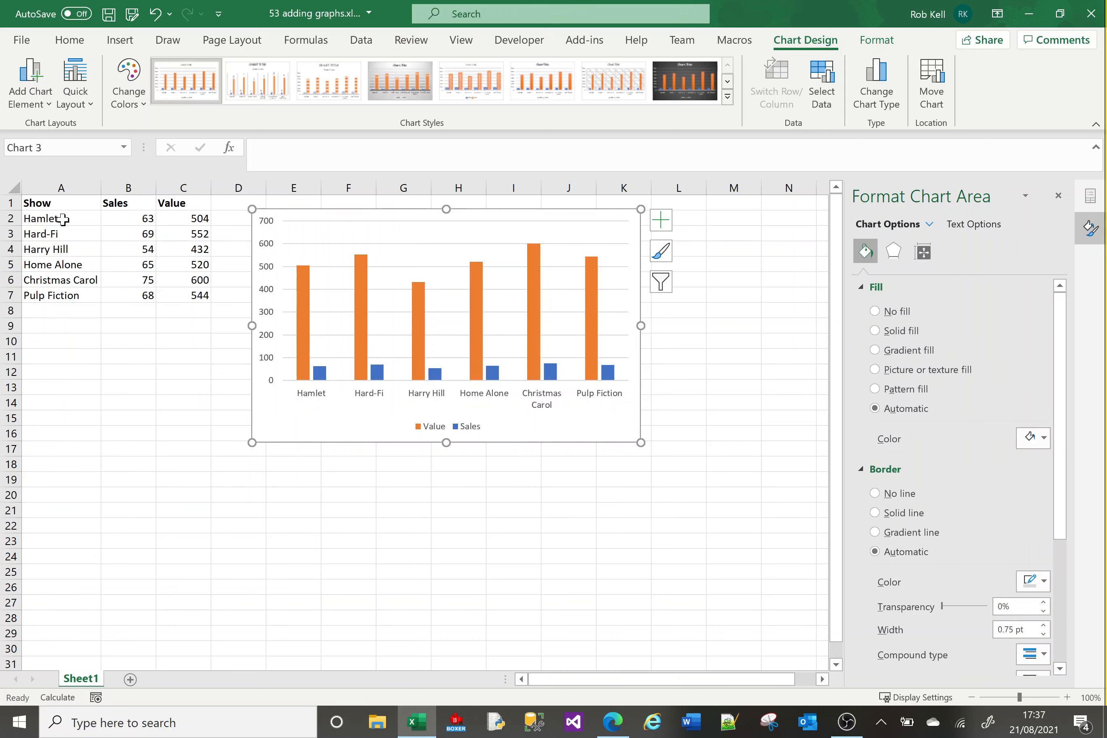
# Remove the Value series from the chart's data source.
pyautogui.click(821, 86)
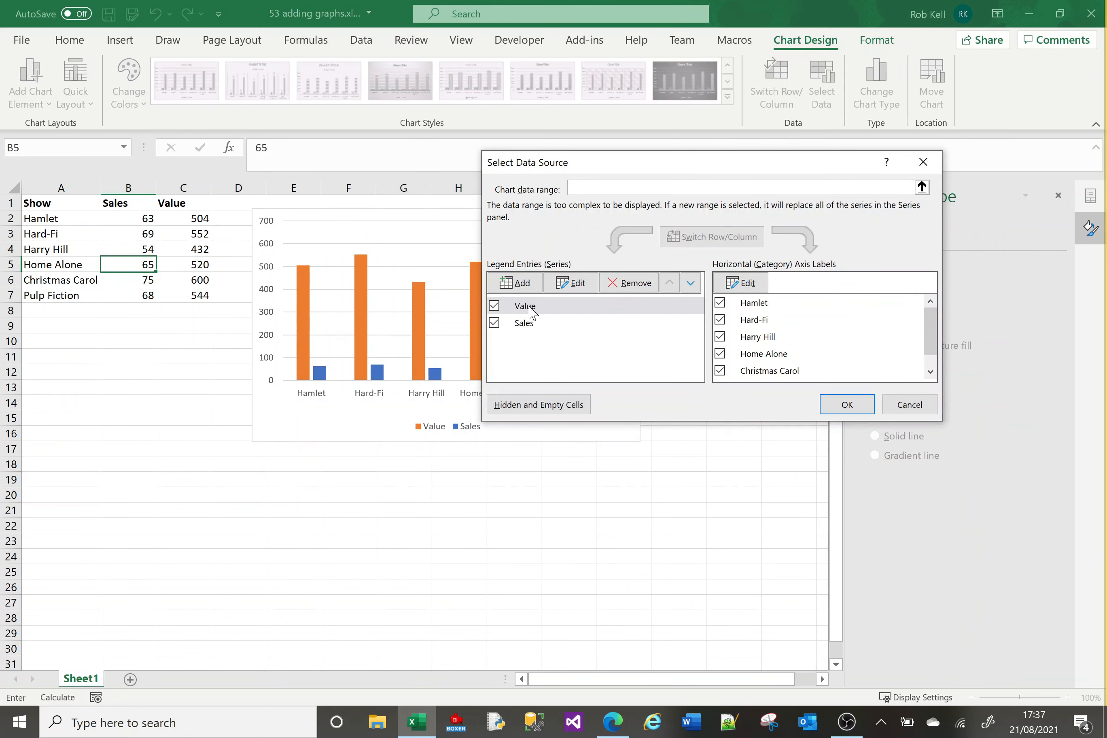
pyautogui.click(525, 306)
pyautogui.click(619, 286)
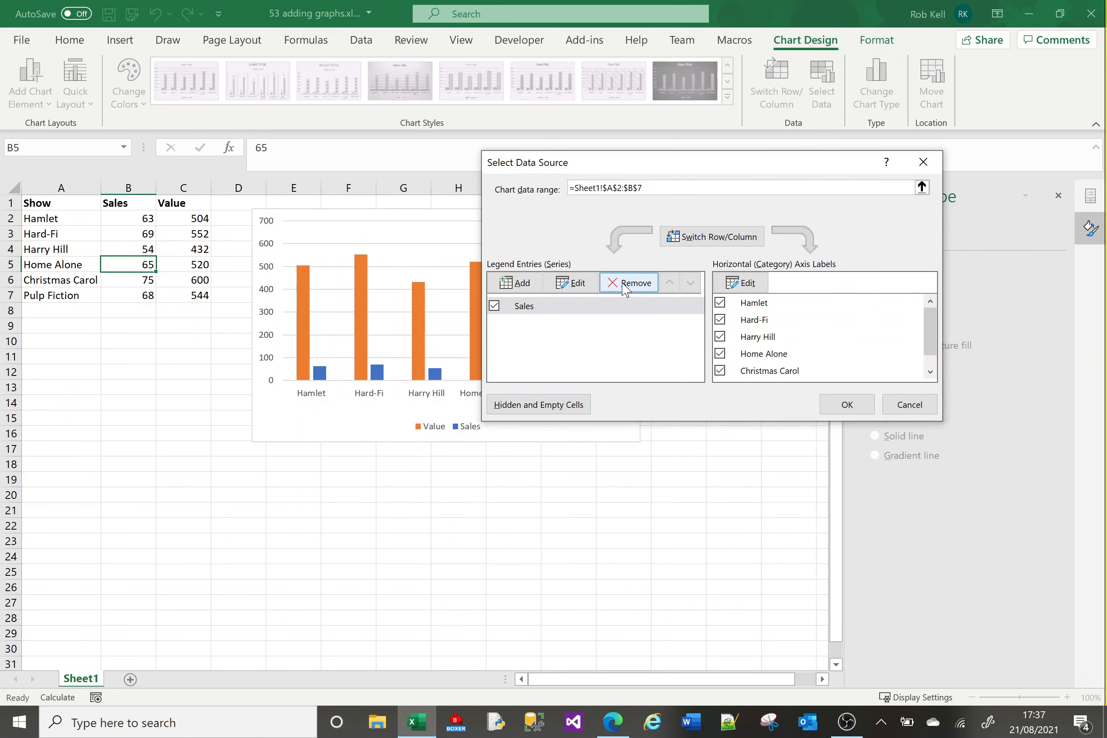
pyautogui.click(850, 404)
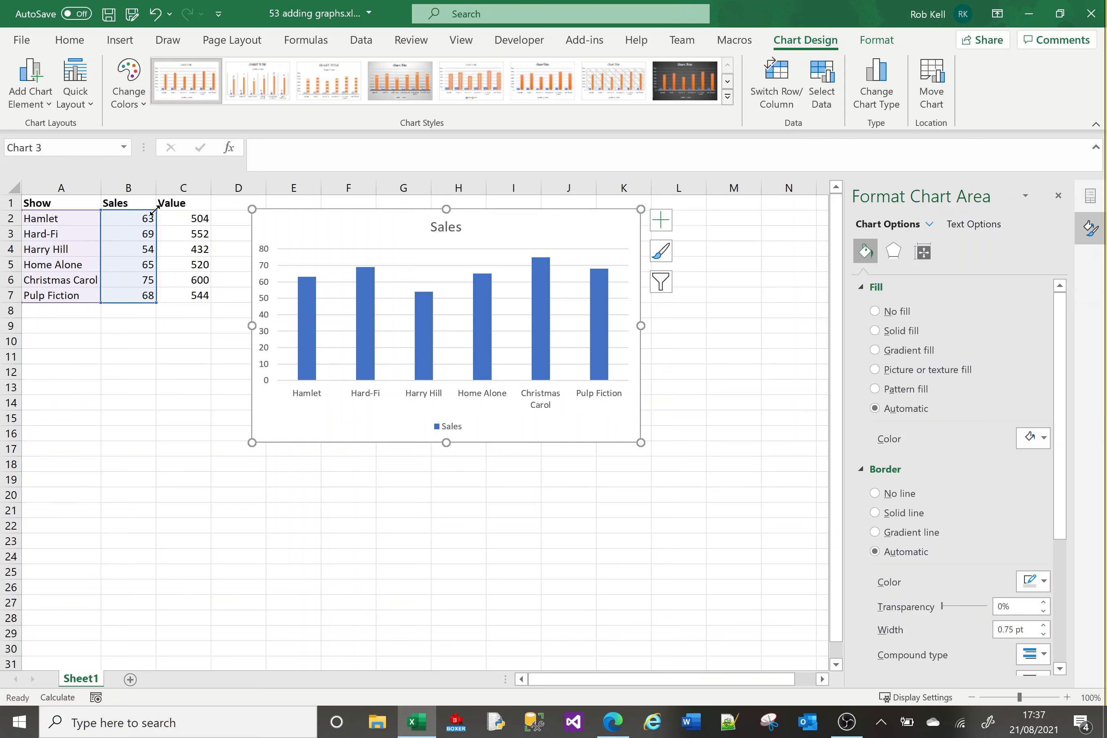
# Extend the chart's highlighted data range to cover both the Sales and Value columns, B2:C7.
pyautogui.moveTo(162, 211); pyautogui.dragTo(203, 215)
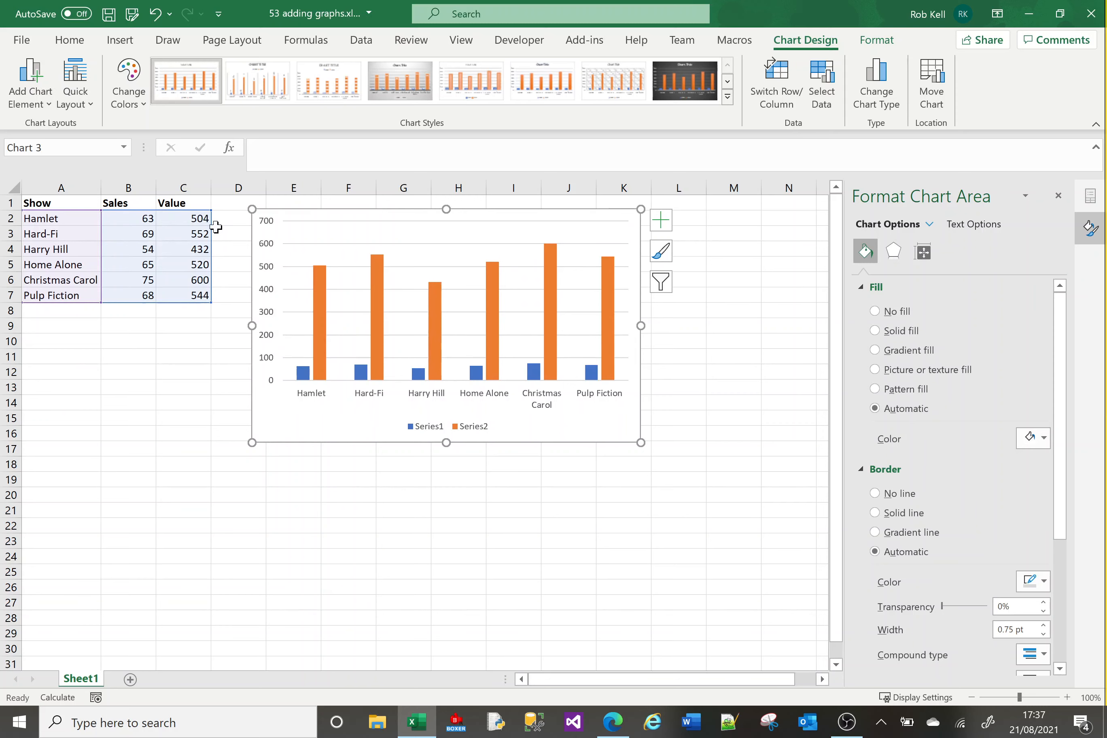
pyautogui.moveTo(210, 213); pyautogui.dragTo(153, 215)
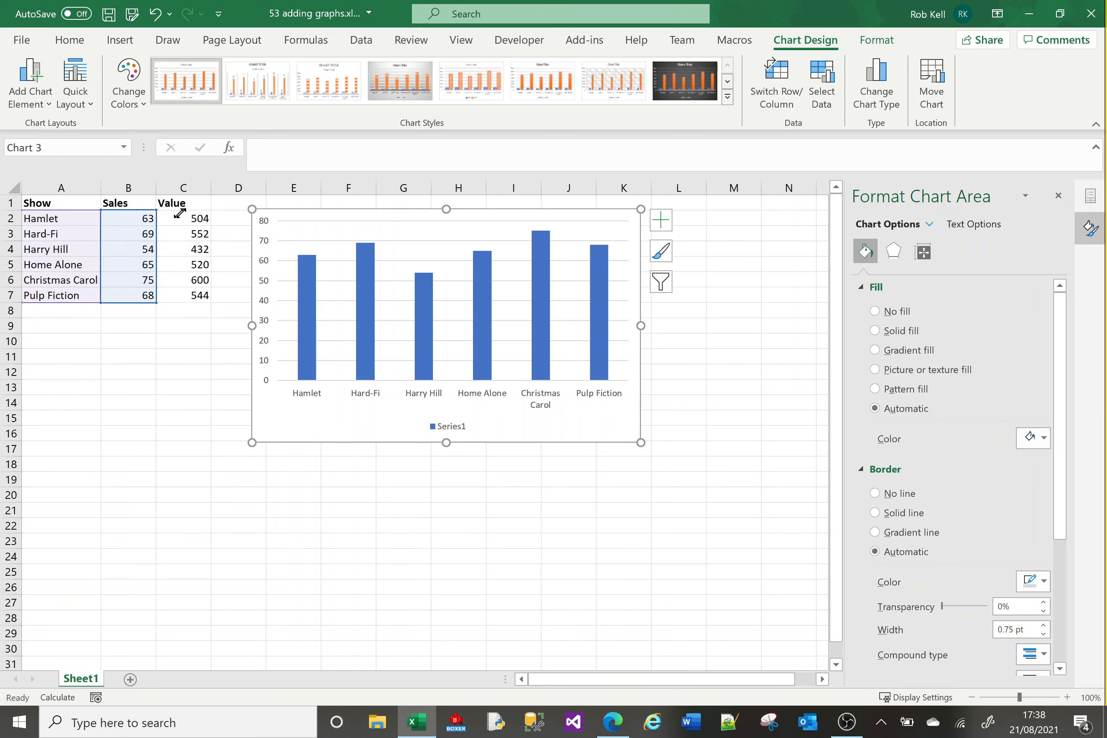
pyautogui.moveTo(179, 214); pyautogui.dragTo(204, 217)
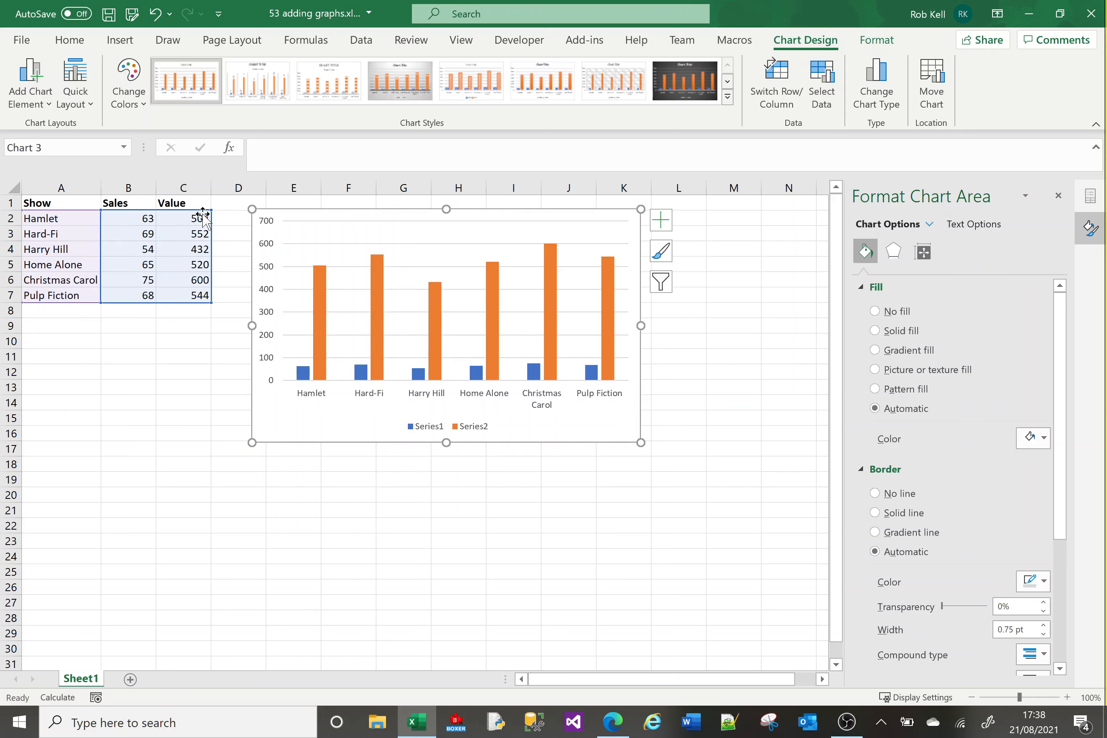
# Review the chart's data source and close it without changes.
pyautogui.click(822, 89)
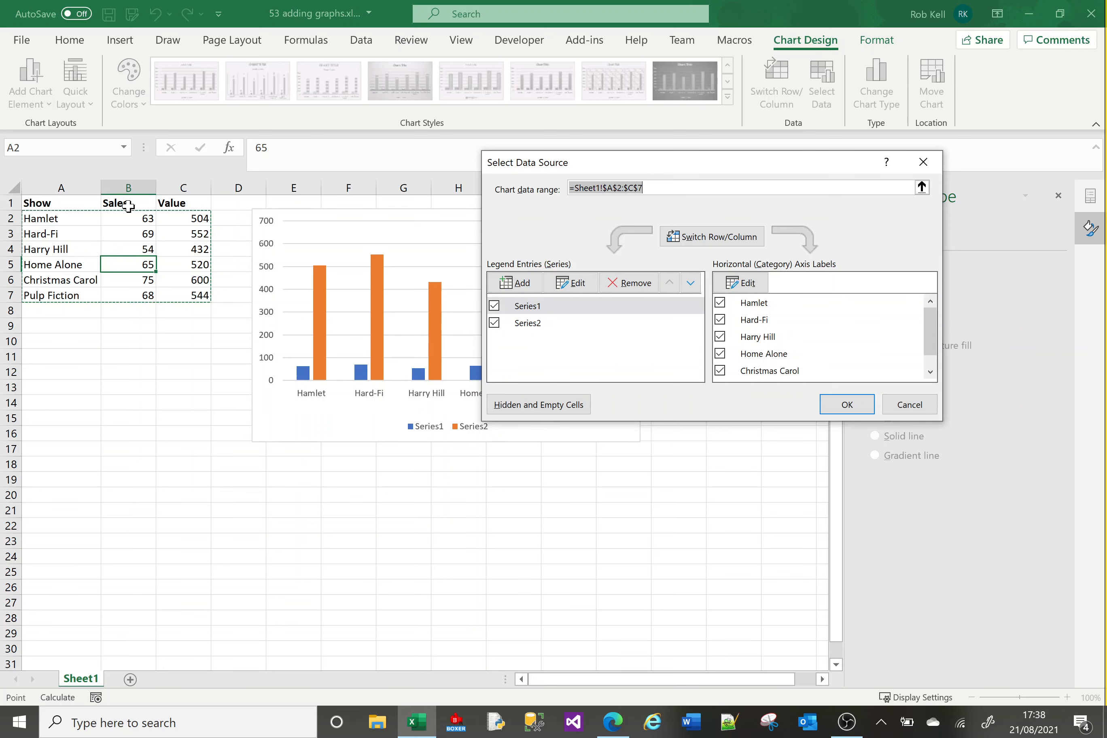
pyautogui.click(909, 404)
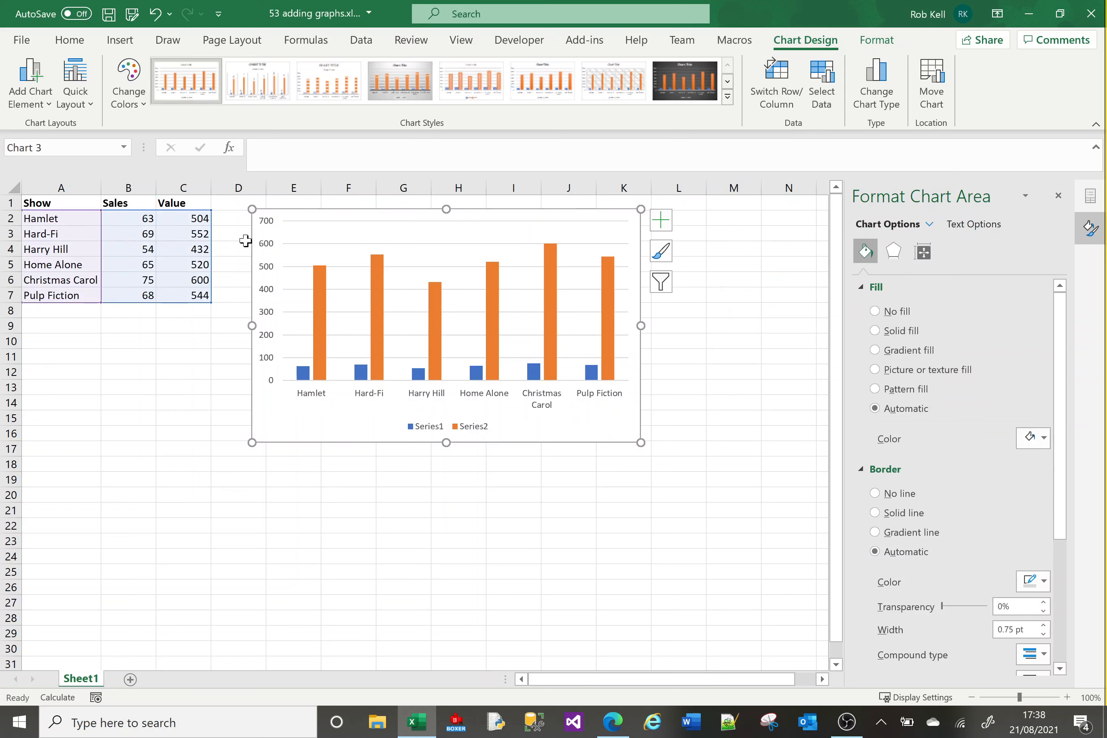
pyautogui.moveTo(212, 208)
pyautogui.mouseDown()
pyautogui.moveTo(150, 208)
pyautogui.moveTo(220, 215)
pyautogui.moveTo(159, 213)
pyautogui.moveTo(204, 209)
pyautogui.mouseUp()
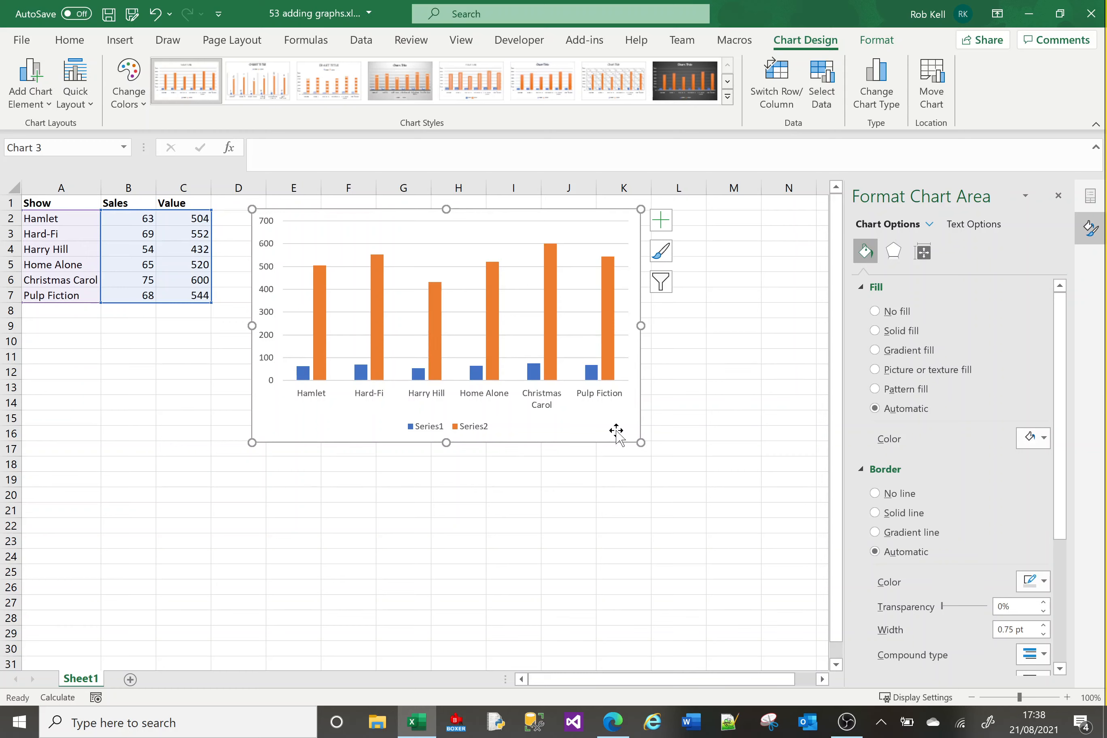
# Select the chart and browse its Chart Design and Format options and the chart area's shortcut menu without changing anything.
pyautogui.click(178, 598)
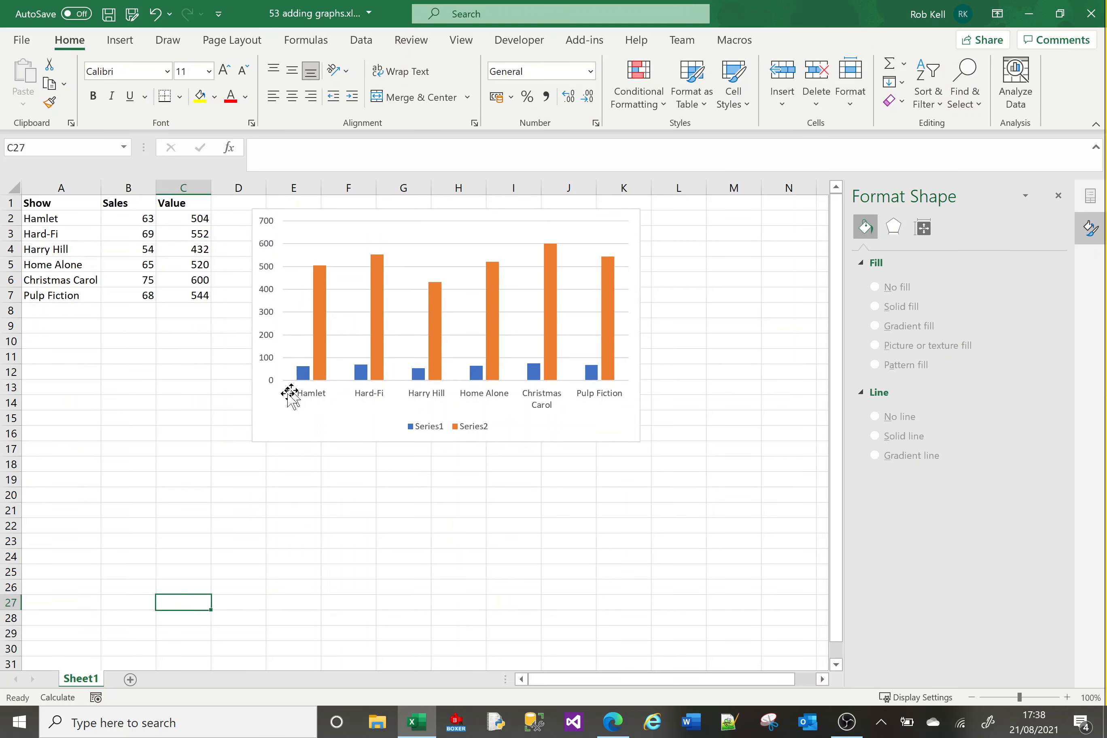
pyautogui.click(269, 430)
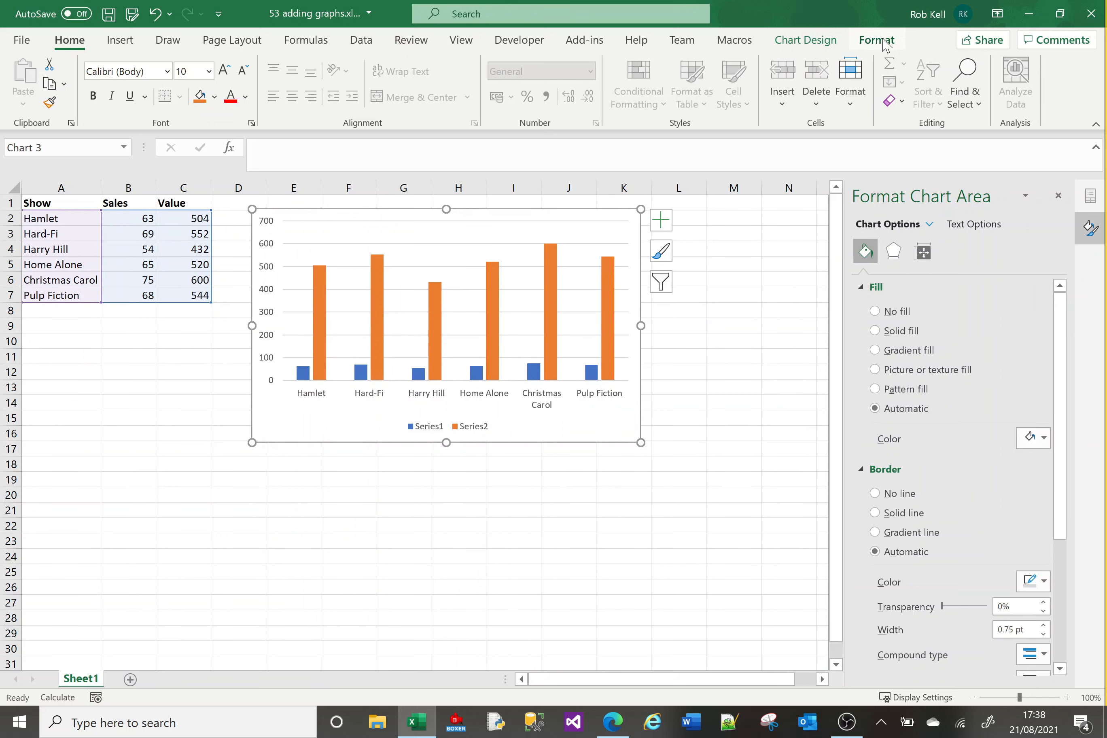
pyautogui.click(808, 47)
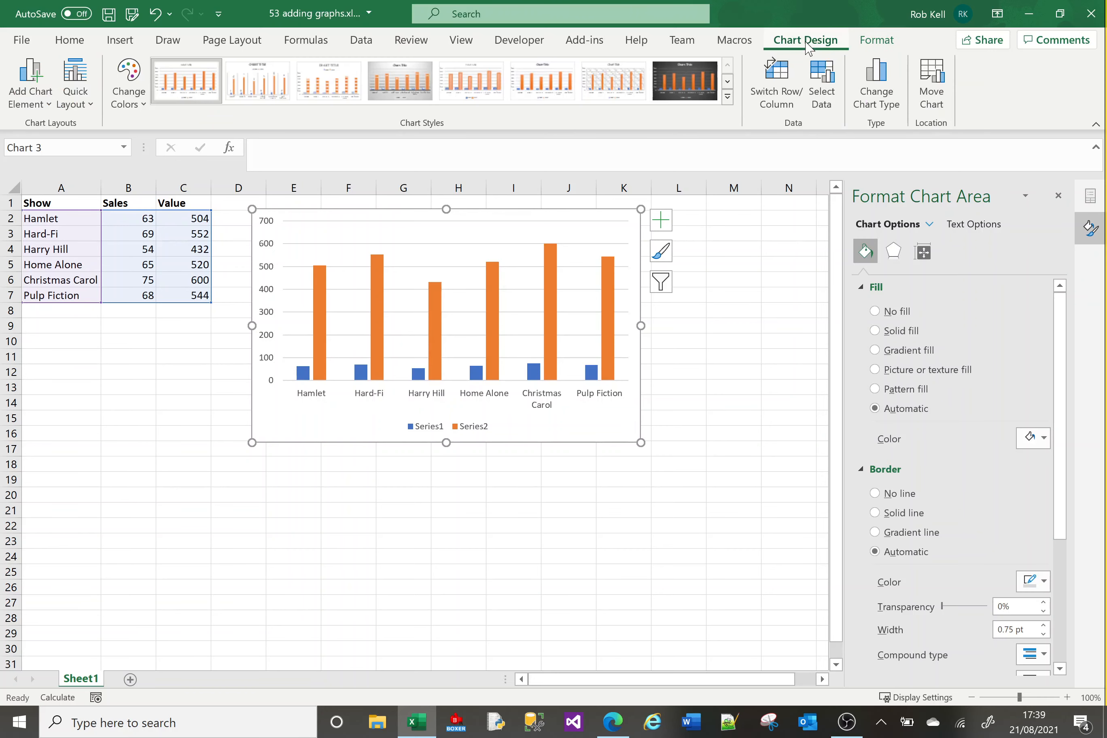
pyautogui.click(865, 47)
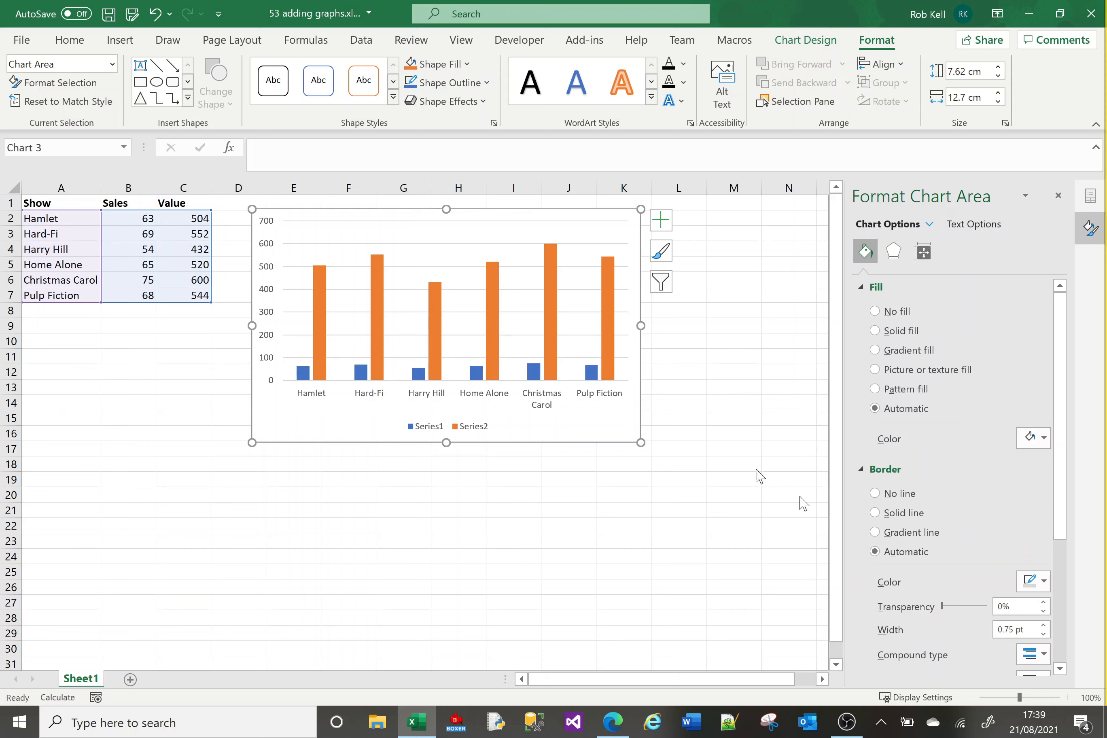
pyautogui.click(613, 355)
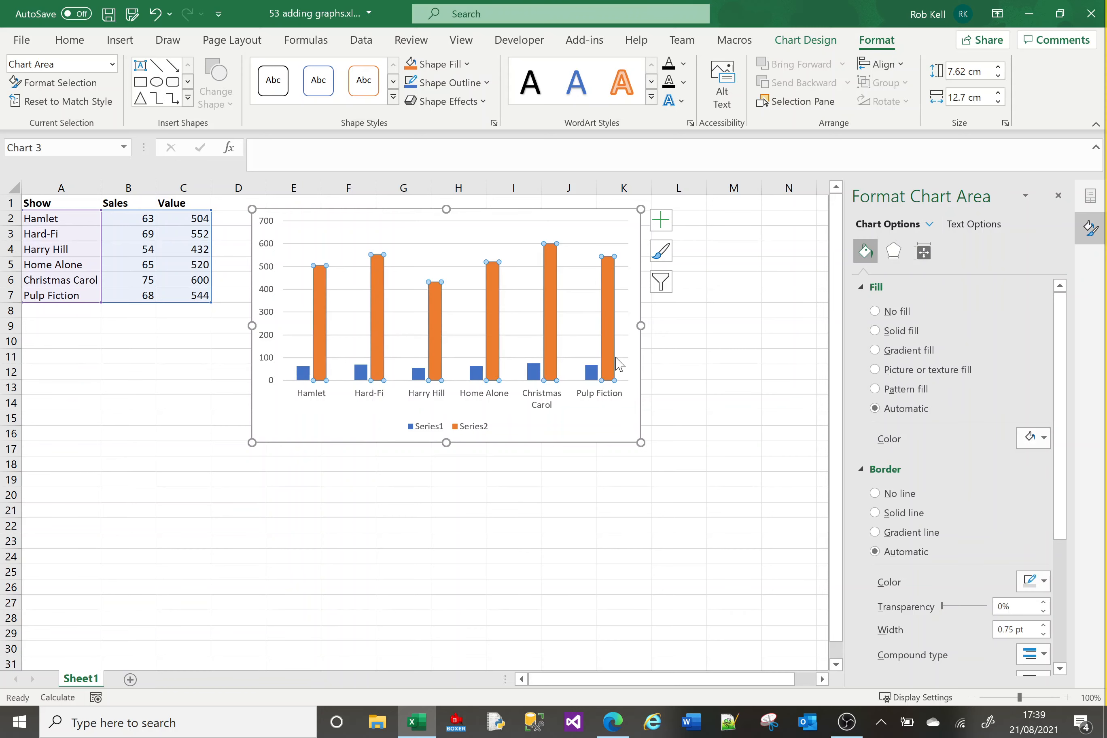
pyautogui.rightClick(604, 417)
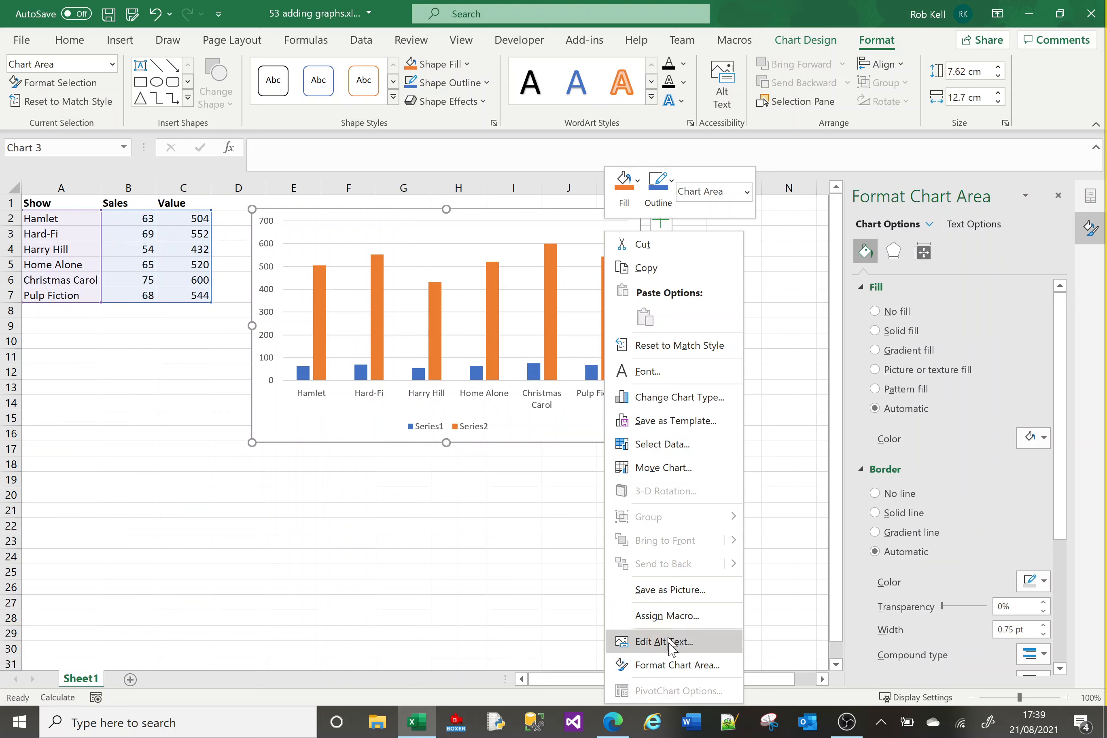
pyautogui.click(673, 663)
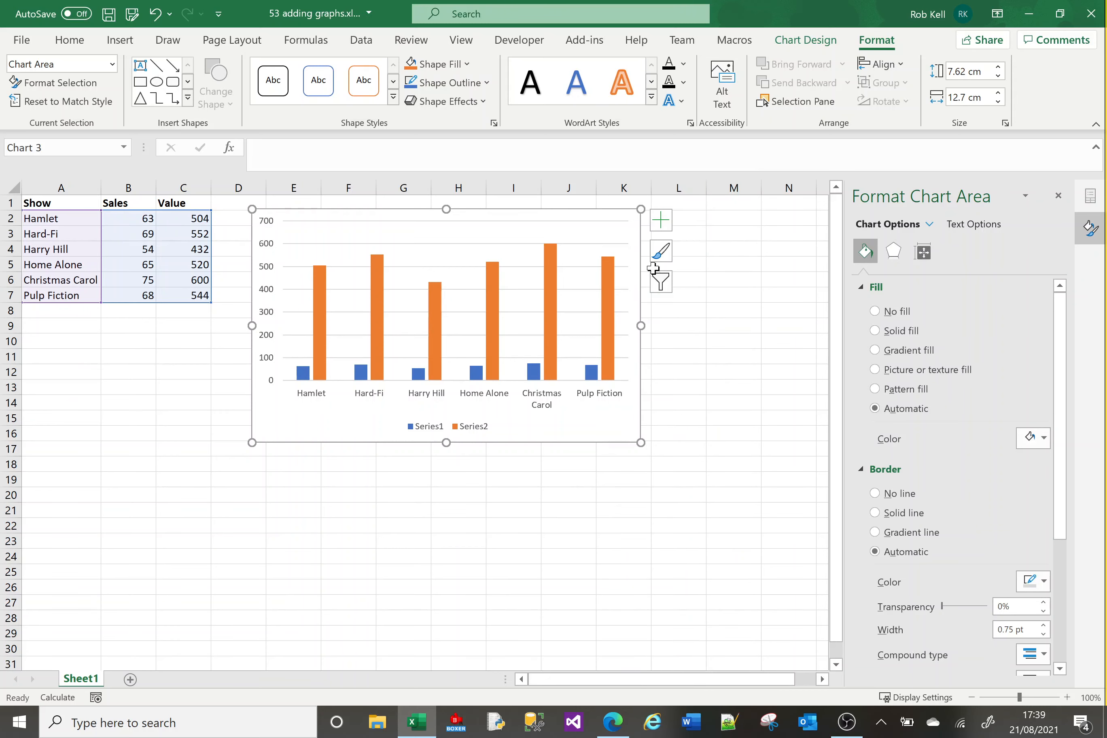
# Open the chart style gallery and scroll through the available styles.
pyautogui.click(665, 254)
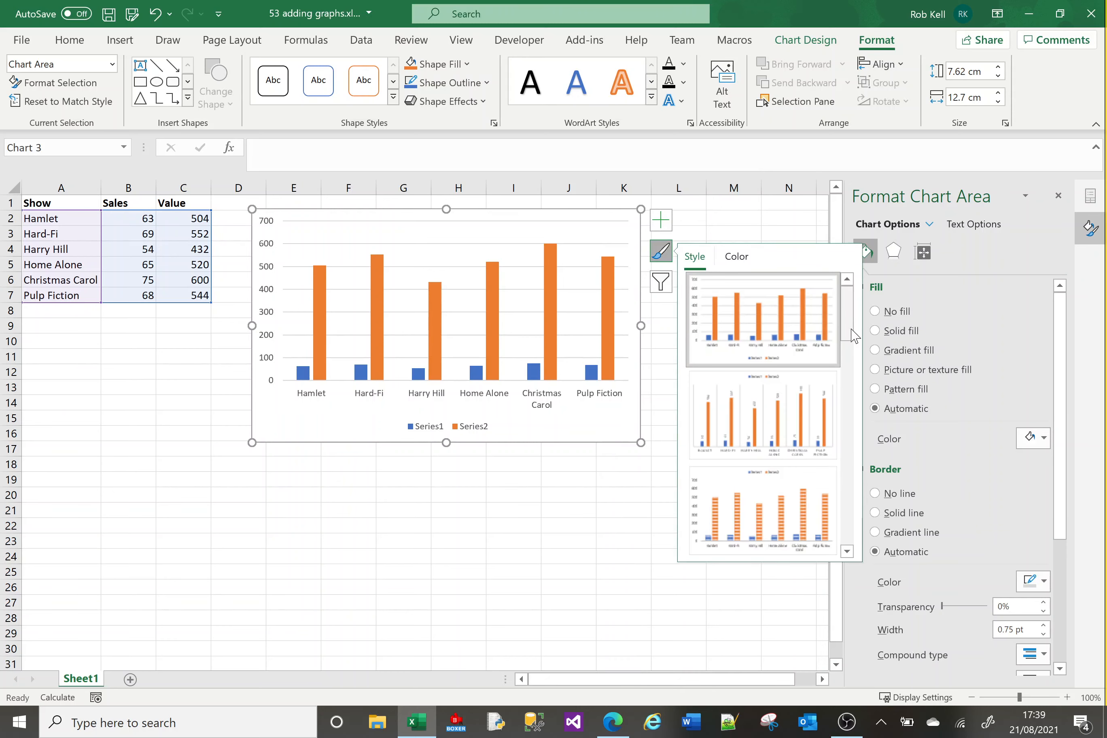
pyautogui.moveTo(848, 324); pyautogui.dragTo(848, 381)
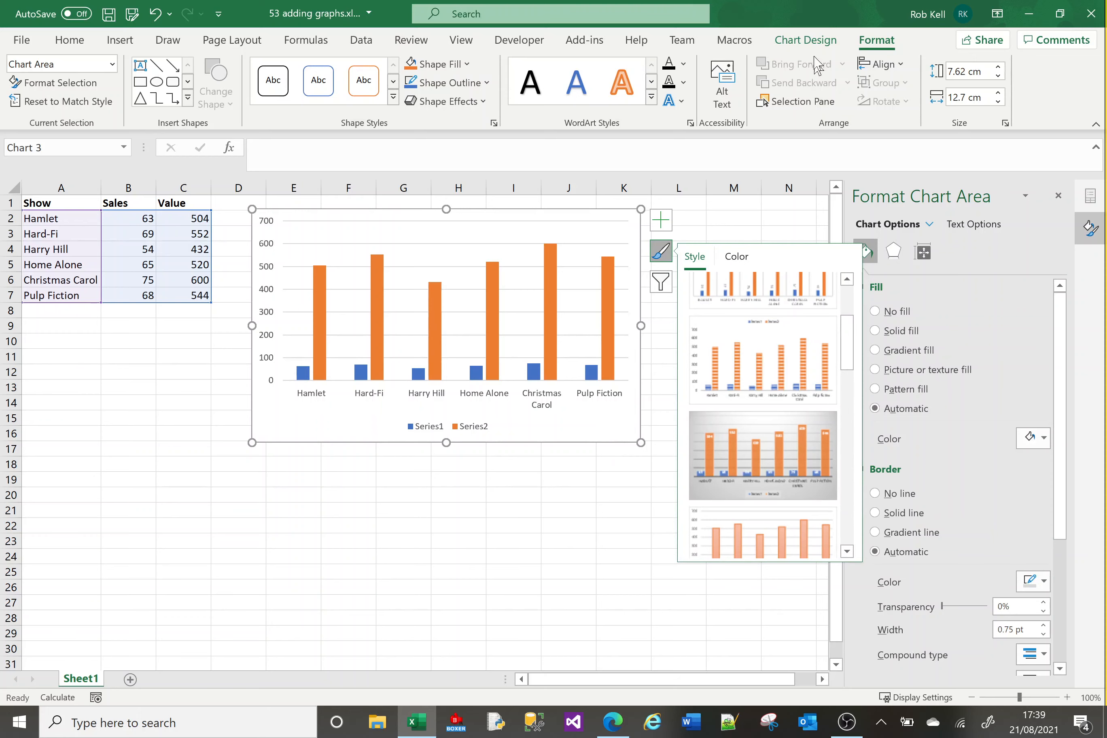
pyautogui.click(806, 40)
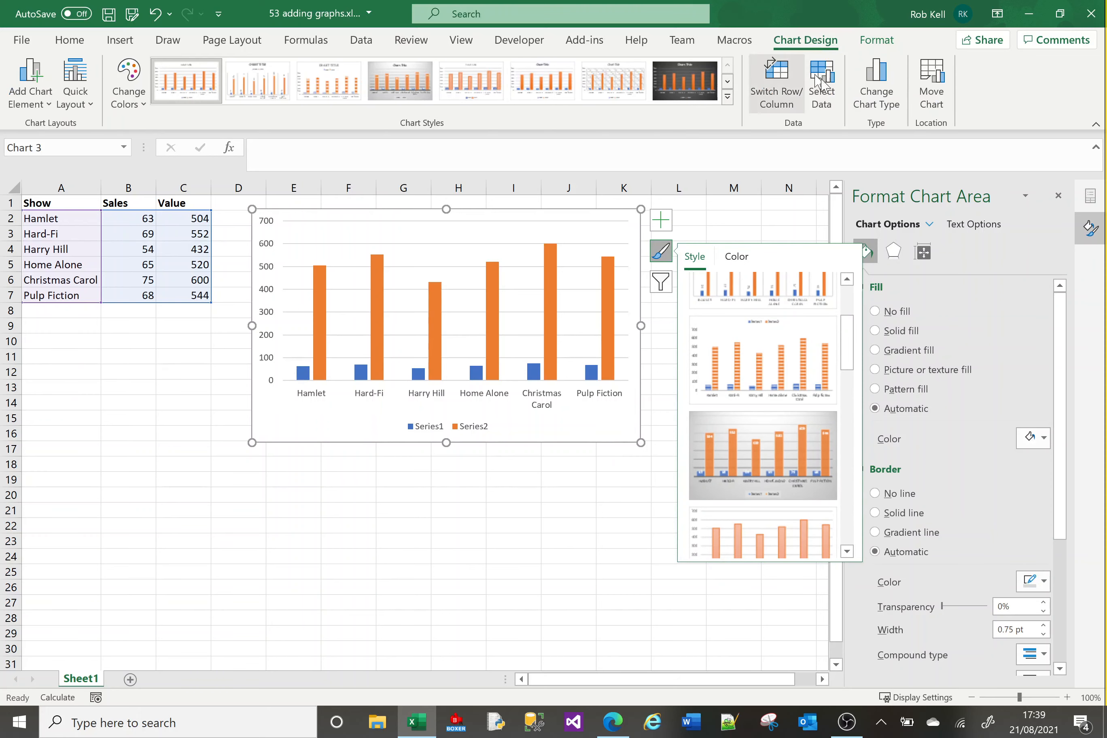
pyautogui.click(876, 41)
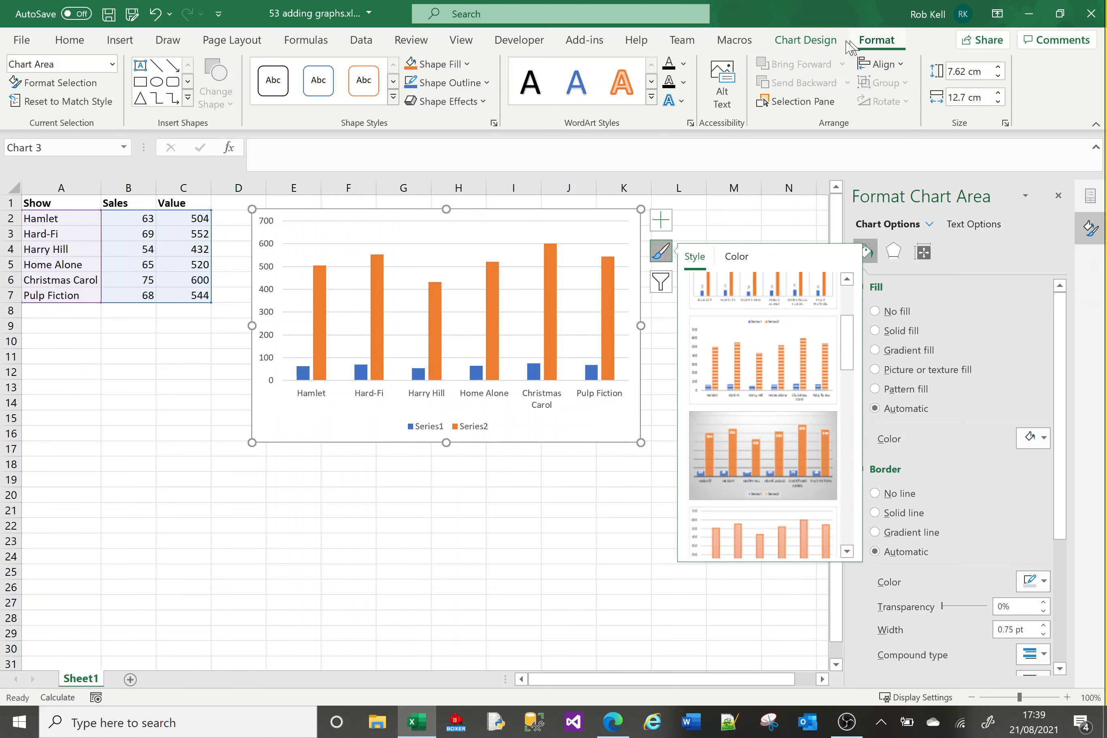
# Select the Series2 (Value) columns and examine their fill colour choices without applying one.
pyautogui.click(552, 320)
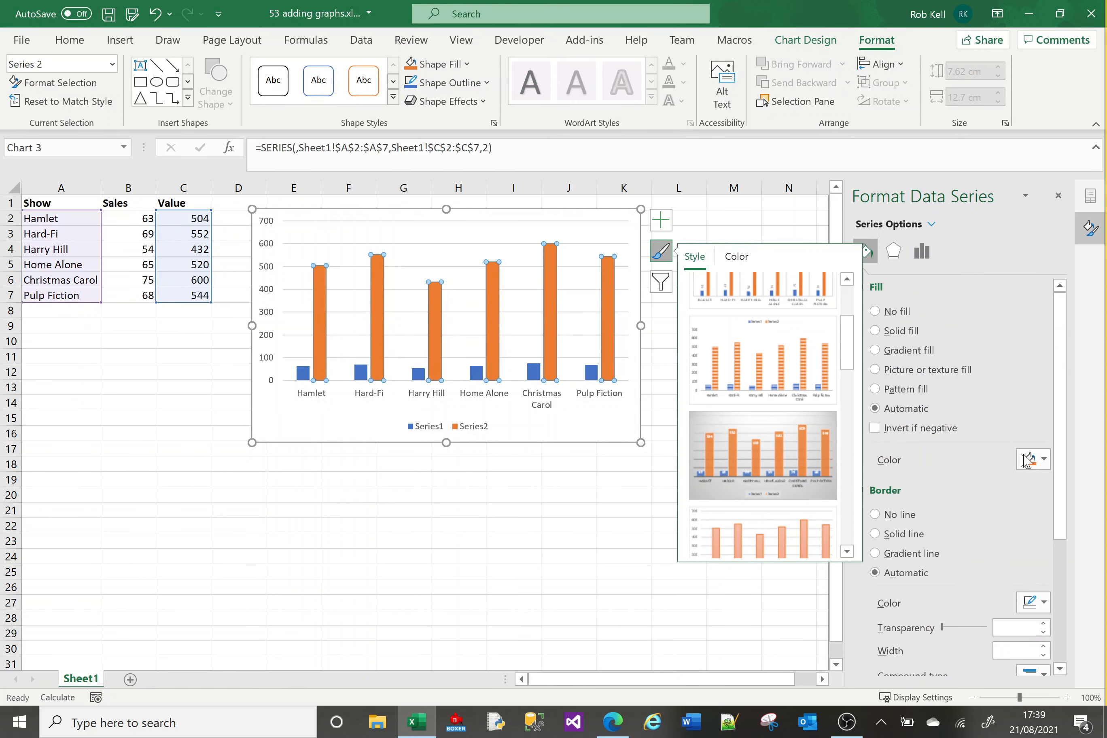
pyautogui.click(1044, 459)
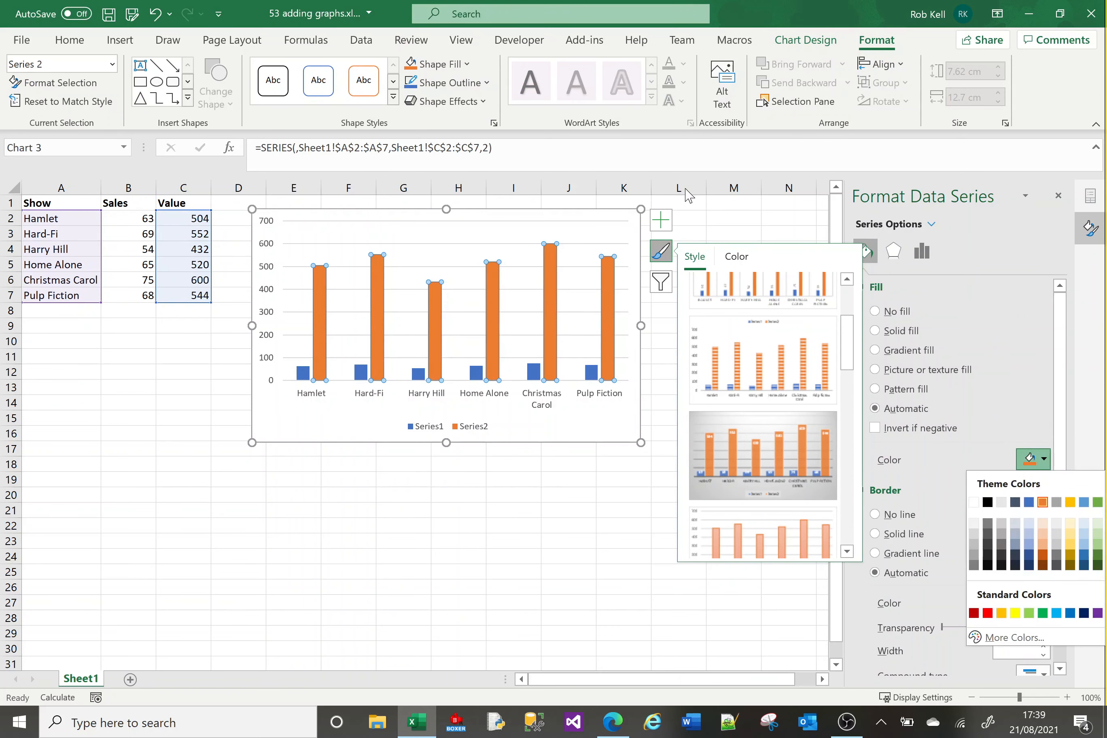
pyautogui.click(463, 65)
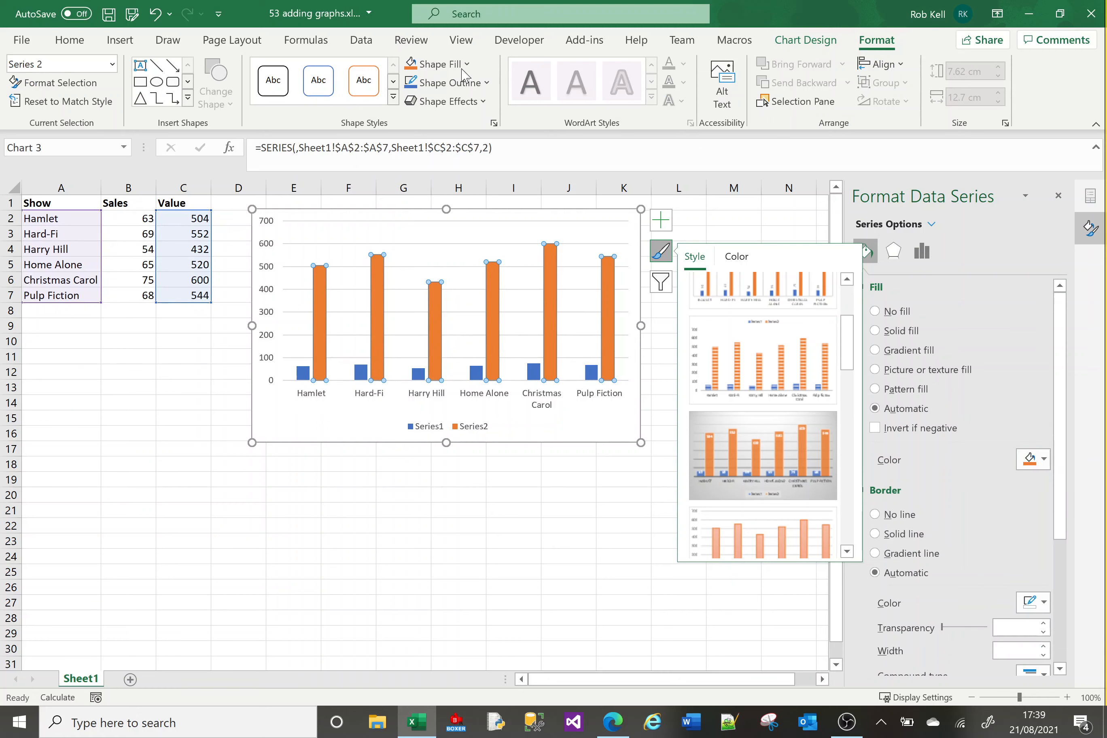
pyautogui.click(465, 64)
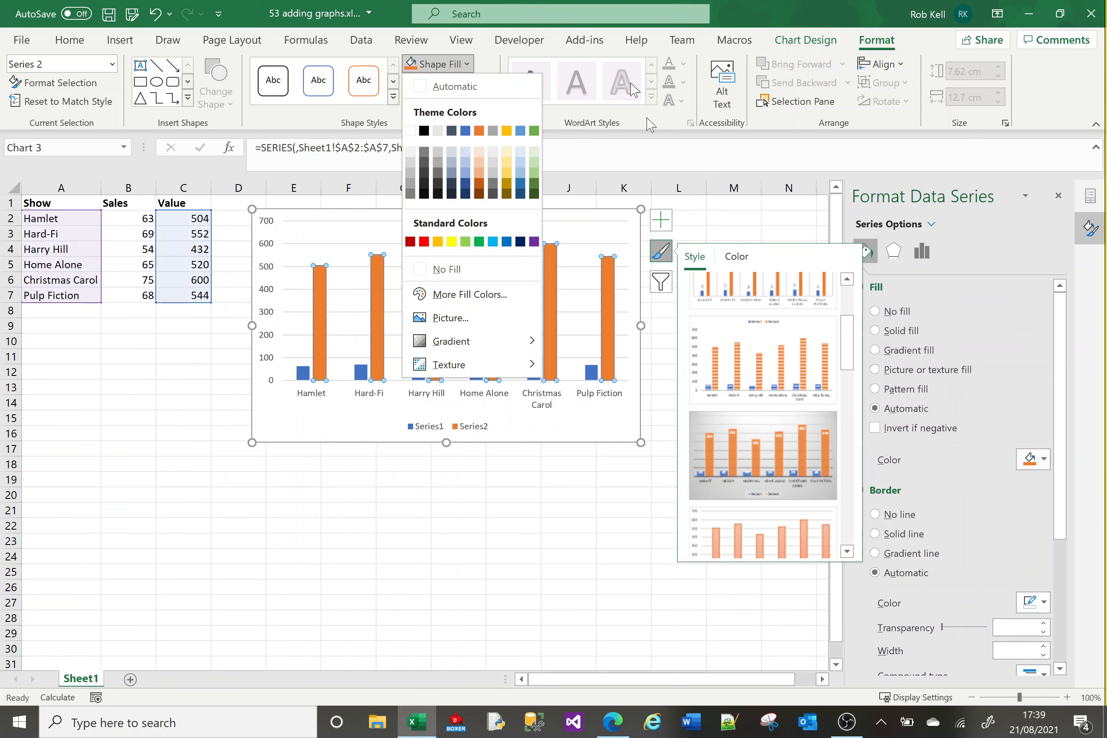
pyautogui.click(732, 24)
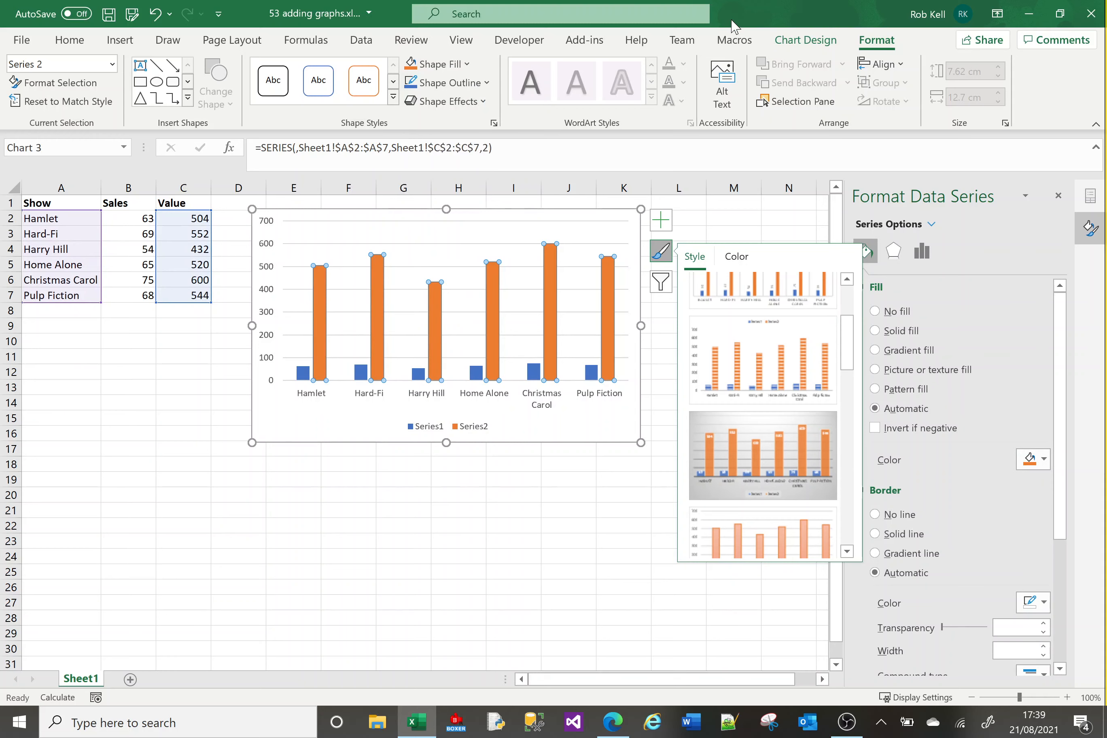
# Close the style gallery, select each series in turn, and close the formatting pane.
pyautogui.click(661, 250)
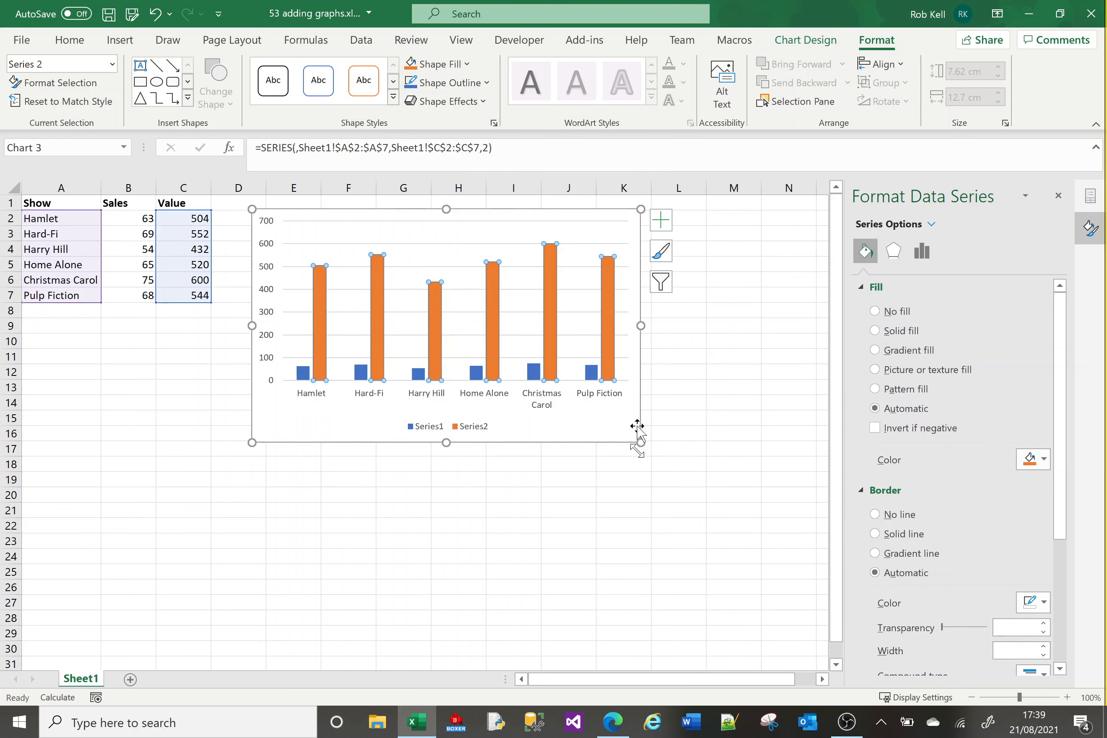
pyautogui.click(304, 374)
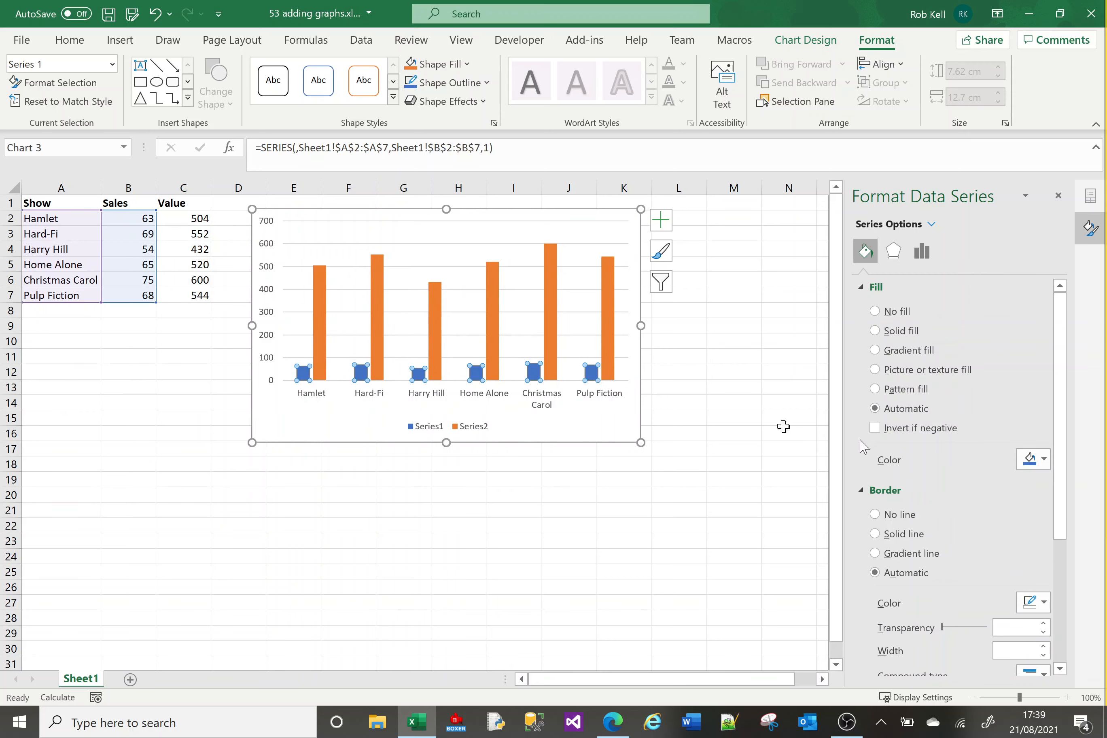
pyautogui.click(1058, 196)
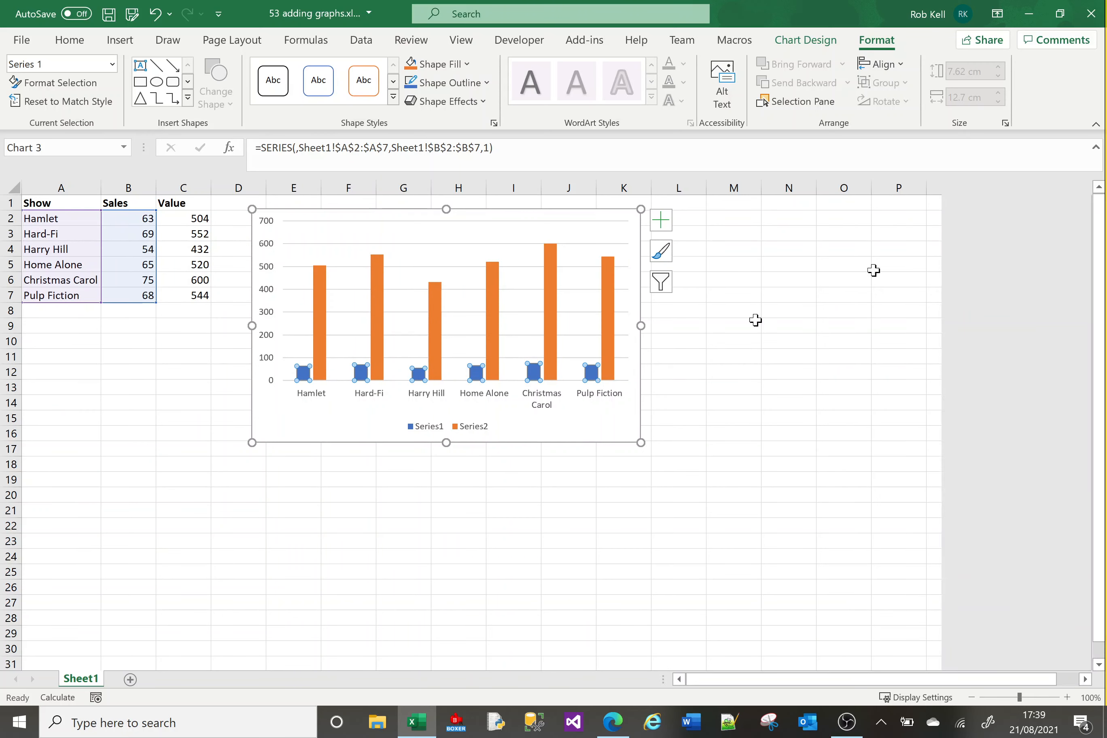
pyautogui.click(611, 330)
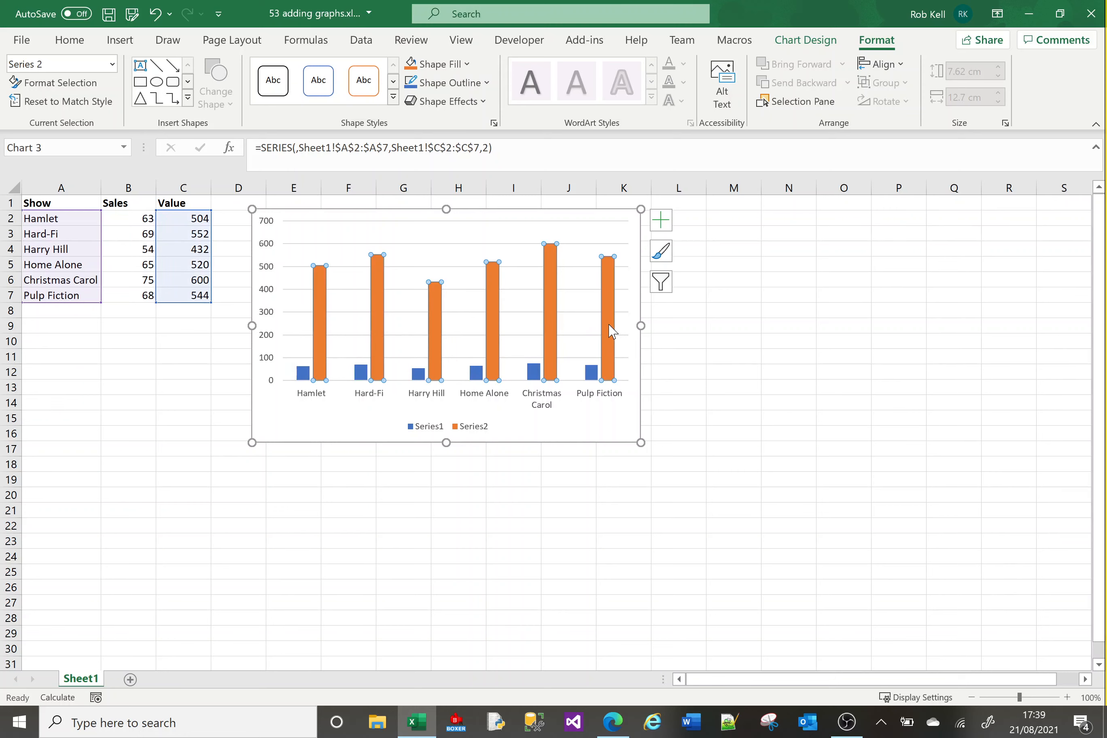